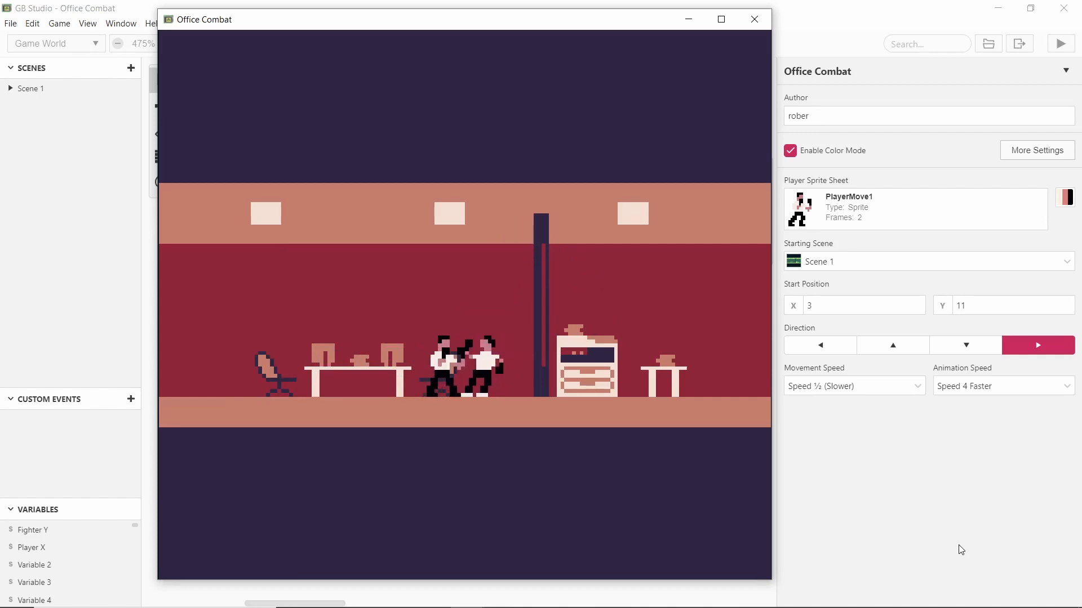
Playtest the fight in the running preview by moving the player back and forth around the enemy
key(Right)
key(Left)
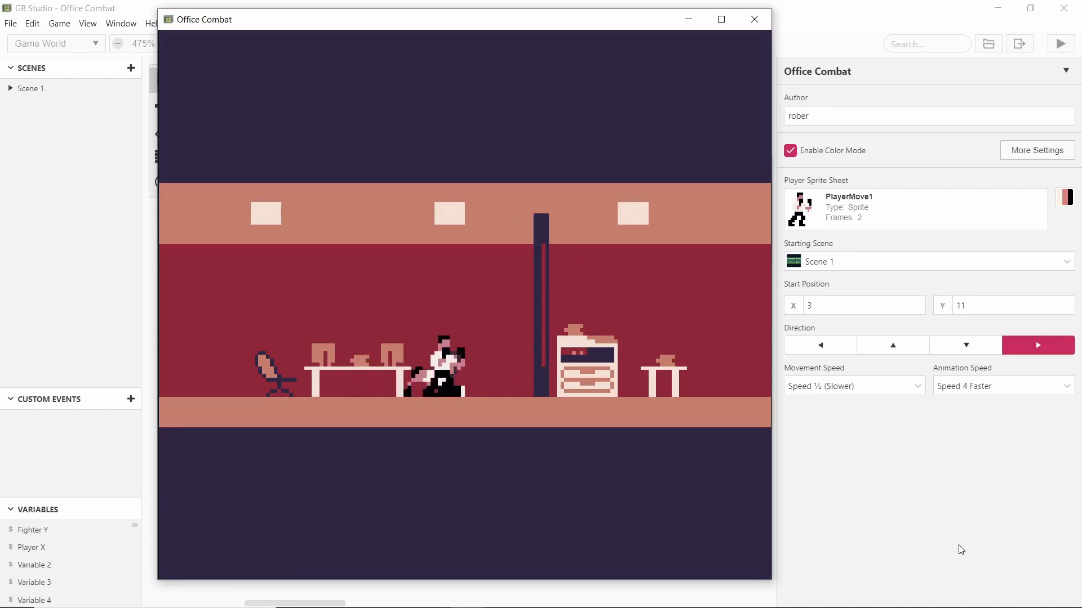
key(Left)
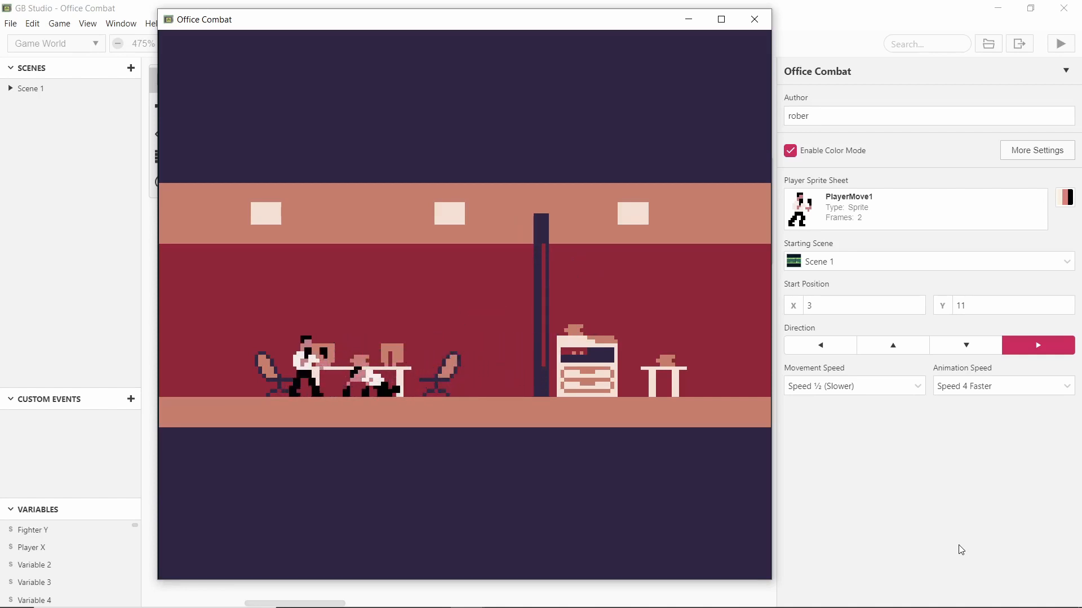
Test the platforming by jumping the player across the office and onto the top of the copier
key(x)
key(Right)
key(x)
key(Right)
key(x)
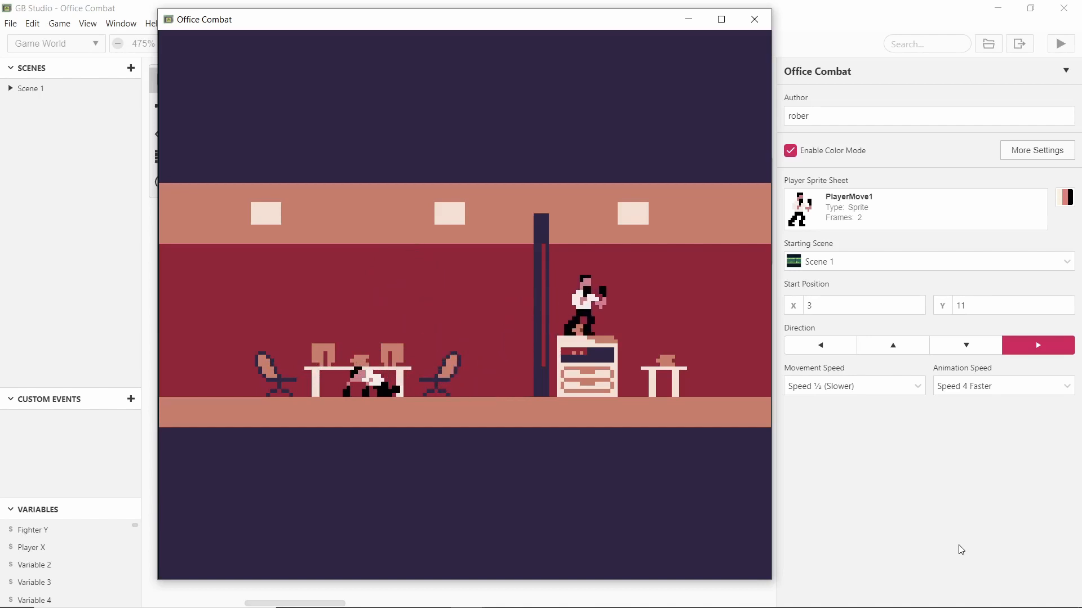
key(x)
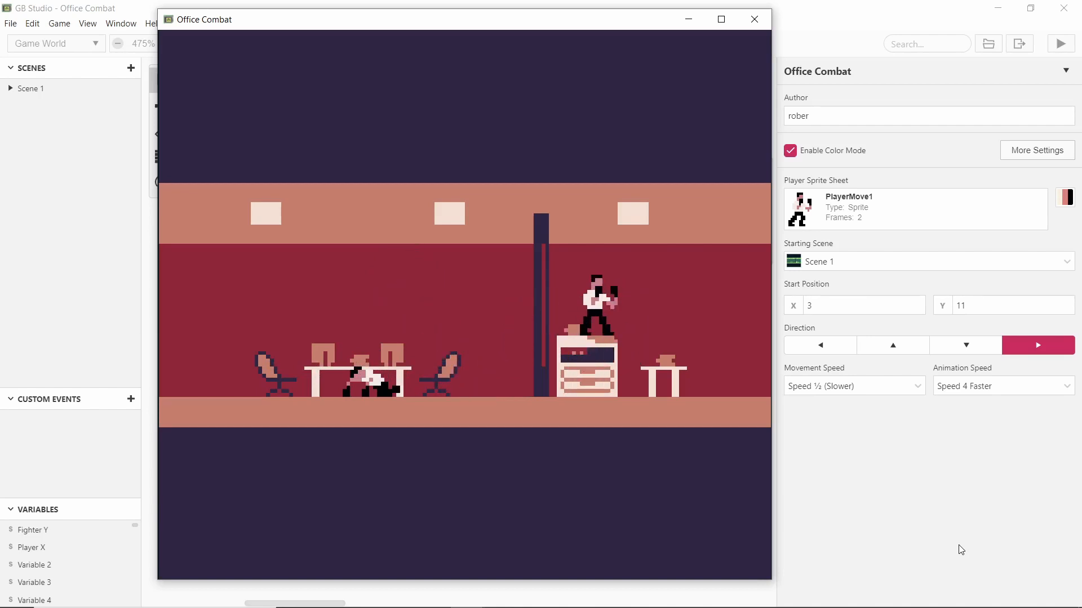
key(Right)
key(Left)
key(x)
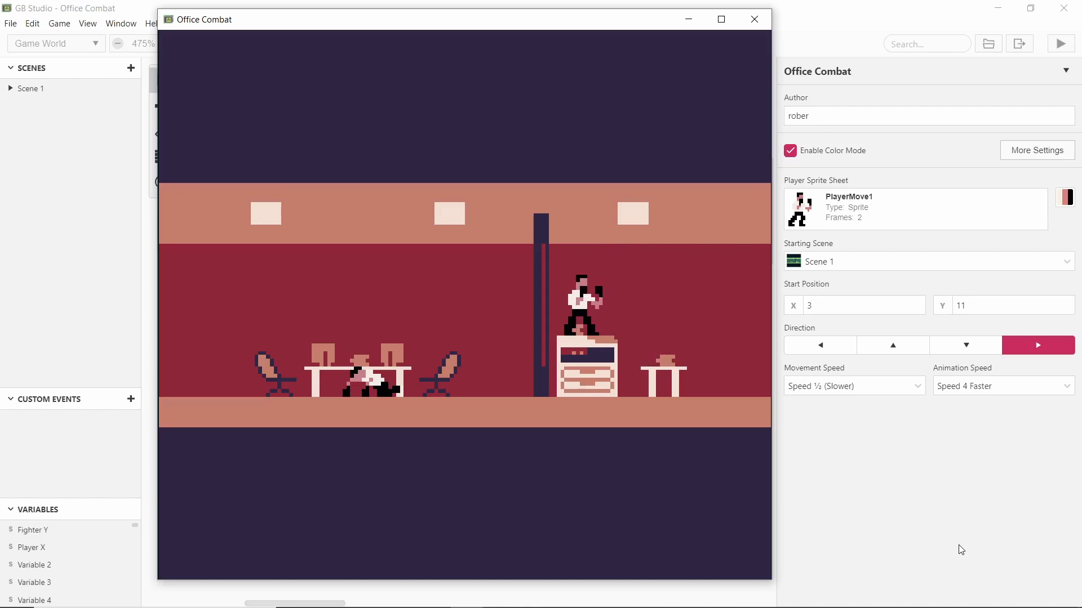
Test repeated jumps around the pillar and copier, and land the player on the small table beside the copier
key(Left)
key(x)
key(Right)
key(x)
key(Left)
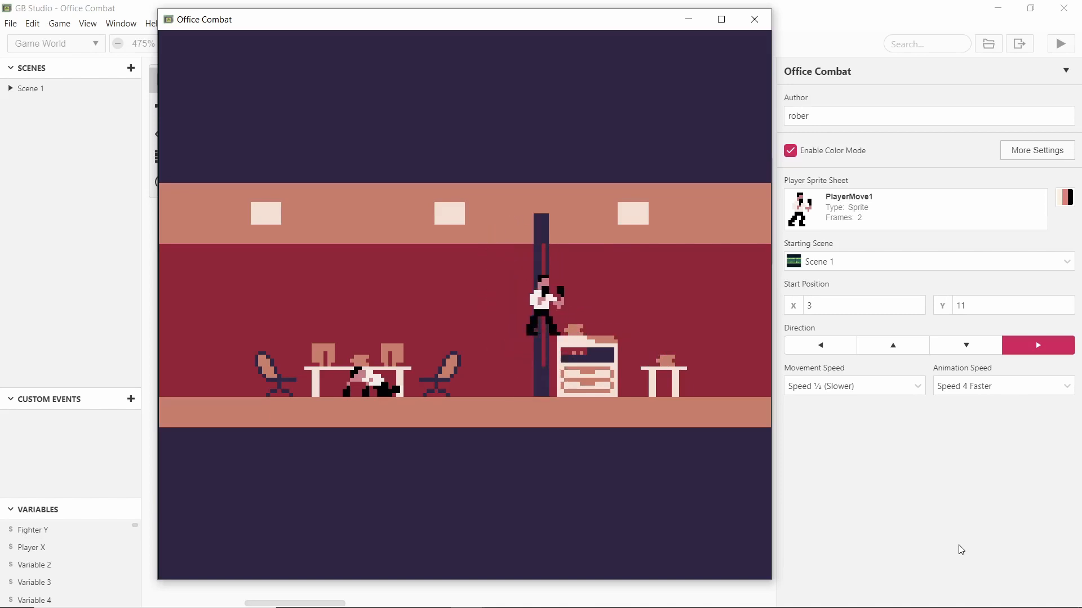
key(Right)
key(x)
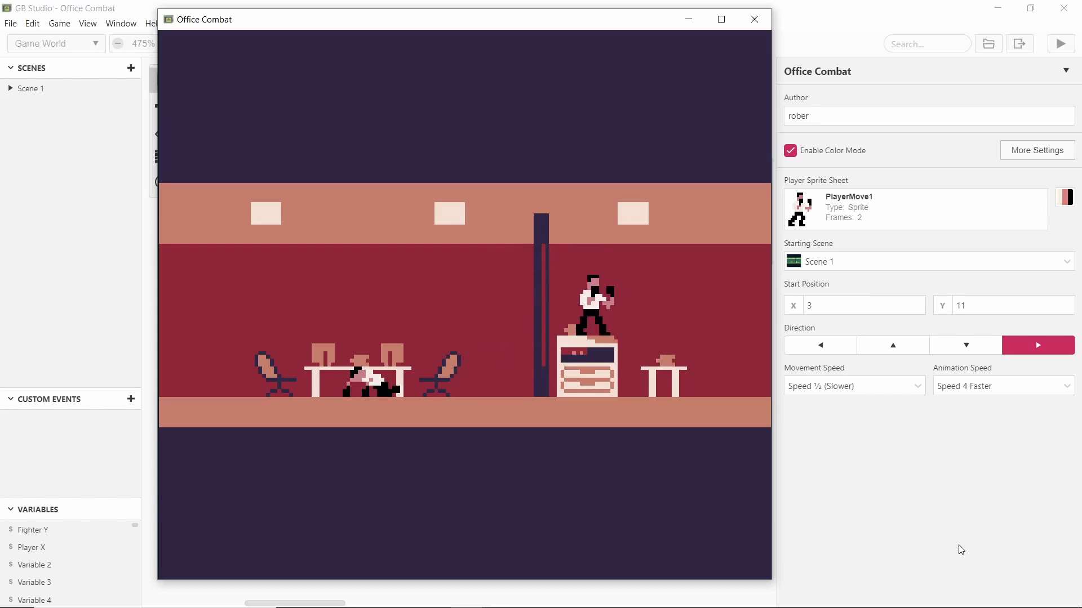
key(Right)
key(x)
key(Left)
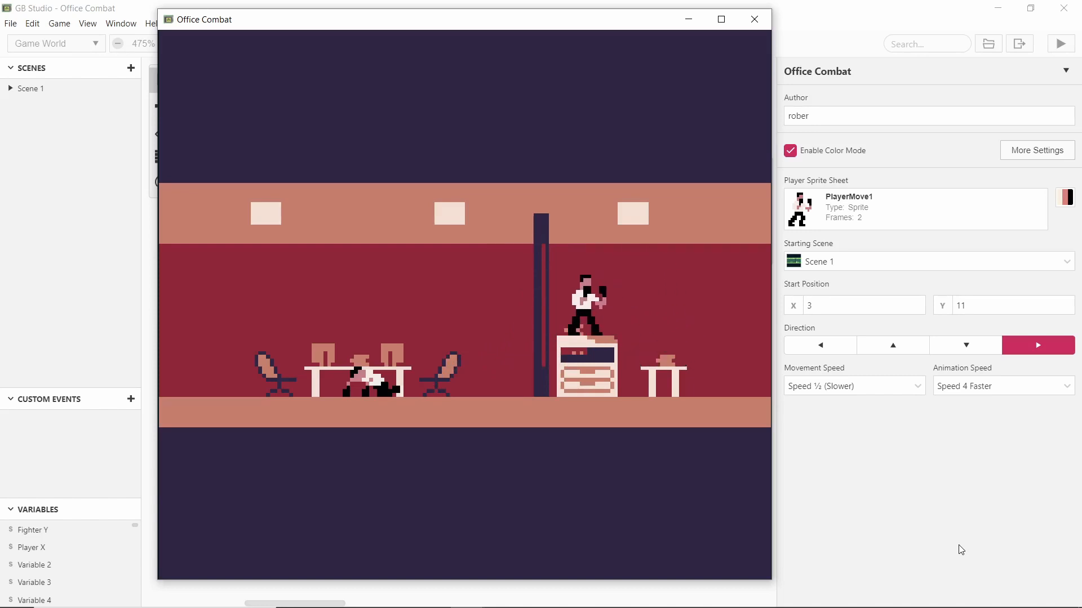
key(x)
key(x)
key(Right)
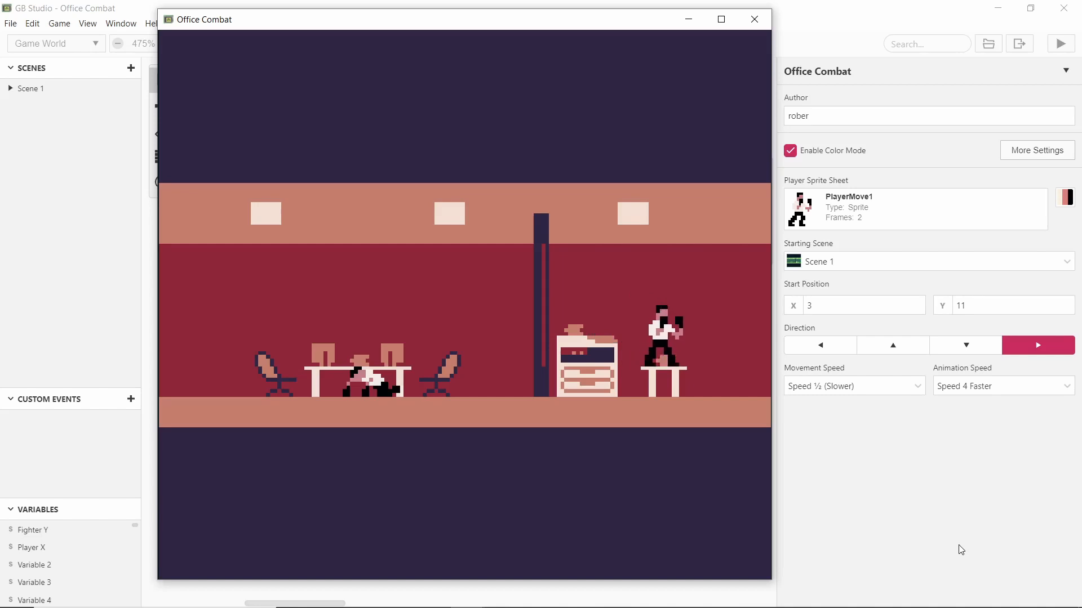
Test jumping from the small table back over the copier and onto the long desk
key(Right)
key(x)
key(Left)
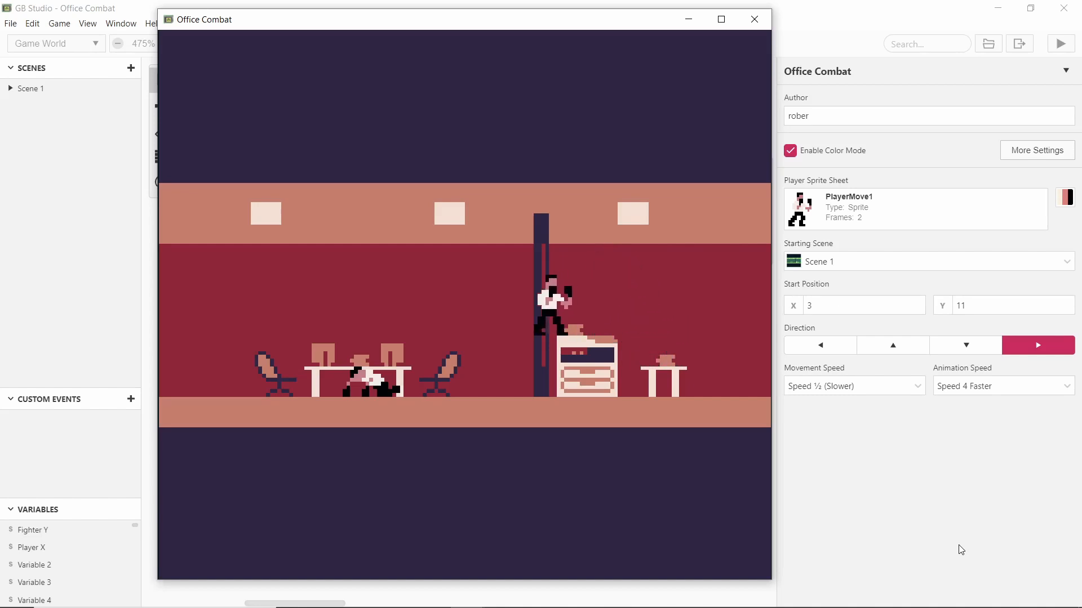
key(Right)
key(x)
key(Left)
key(x)
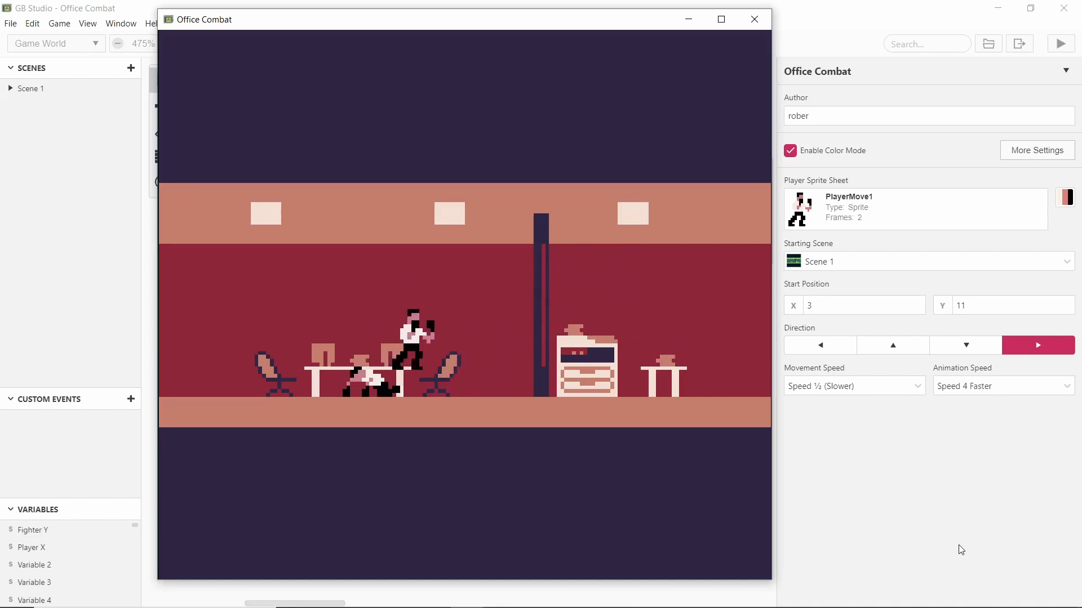
Walk the player off the desk to the far right end of the room to restart the fight
key(Right)
key(Right)
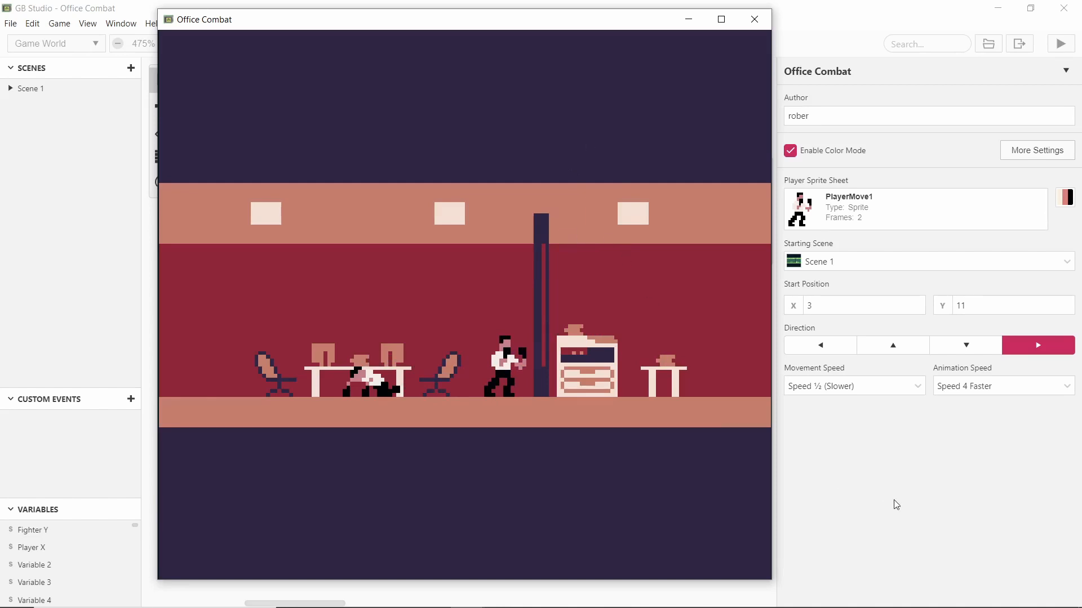
key(Right)
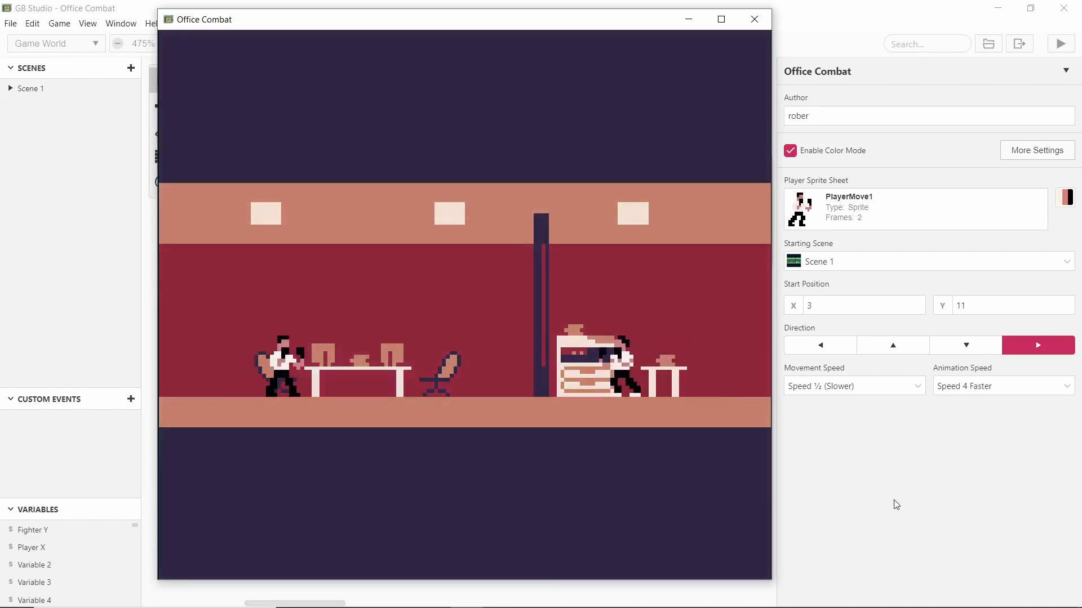
Playtest evading the new enemy by jumping over it and running to the far right end of the room
key(Left)
key(Right)
key(x)
key(x)
key(Left)
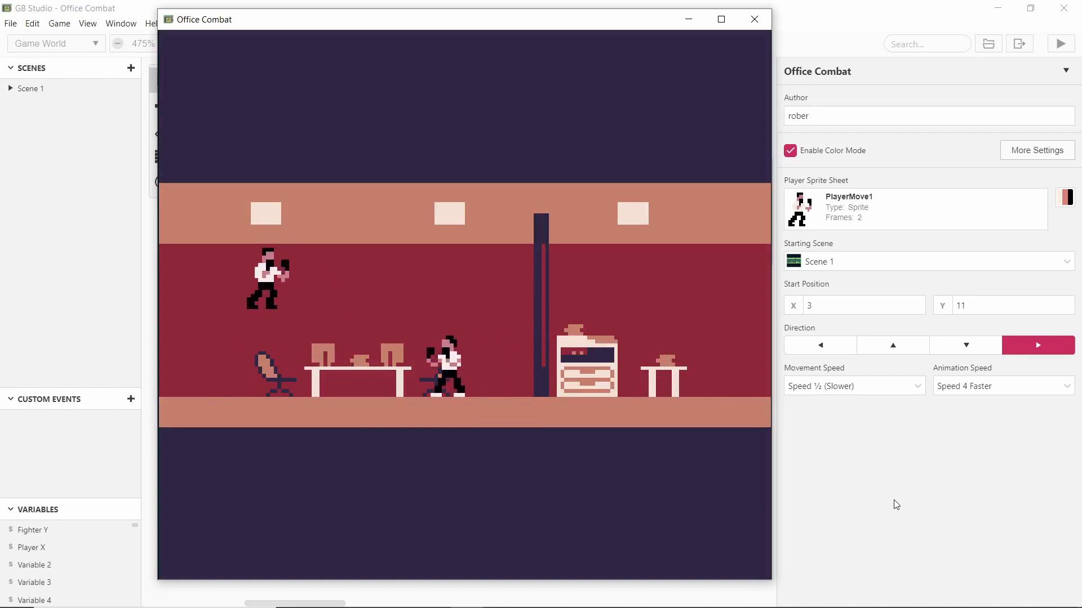
key(Right)
key(Left)
key(x)
key(Right)
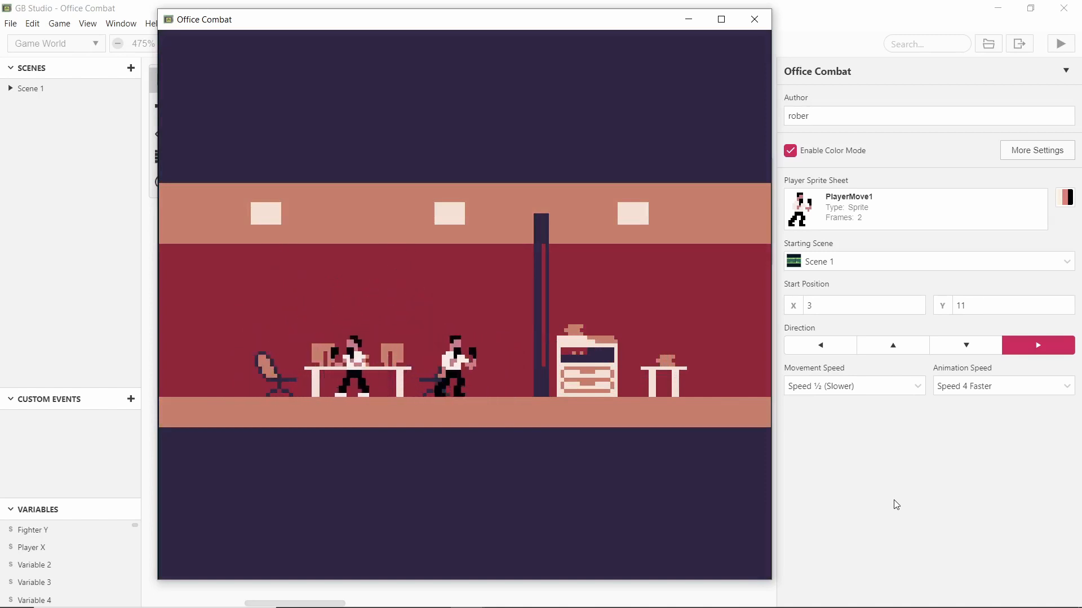
key(x)
key(Right)
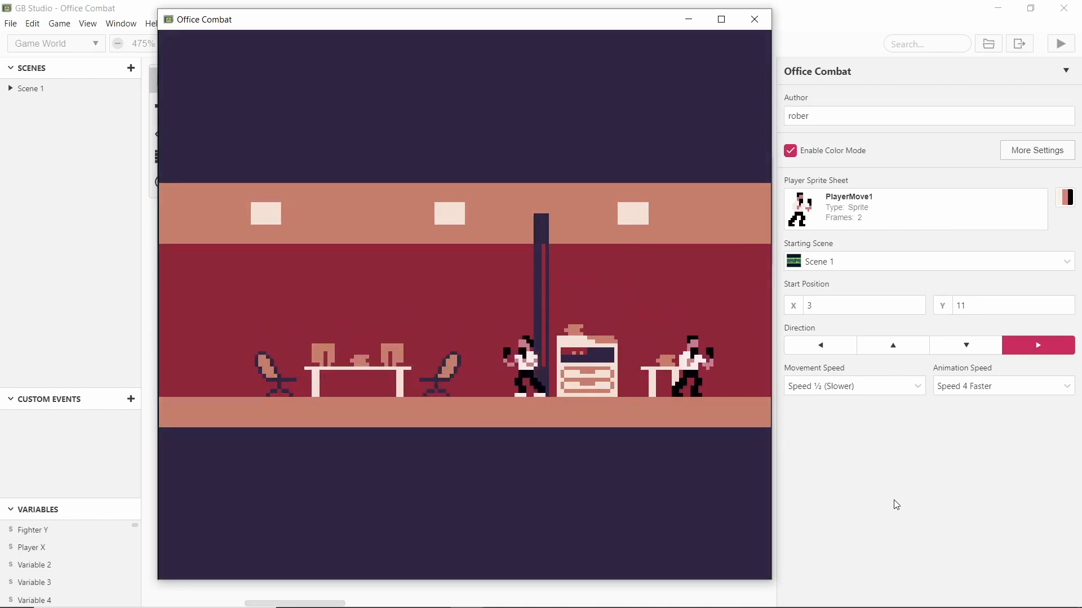
Test jumping onto the long desk, over the approaching enemy and across to the small table
key(x)
key(Left)
key(x)
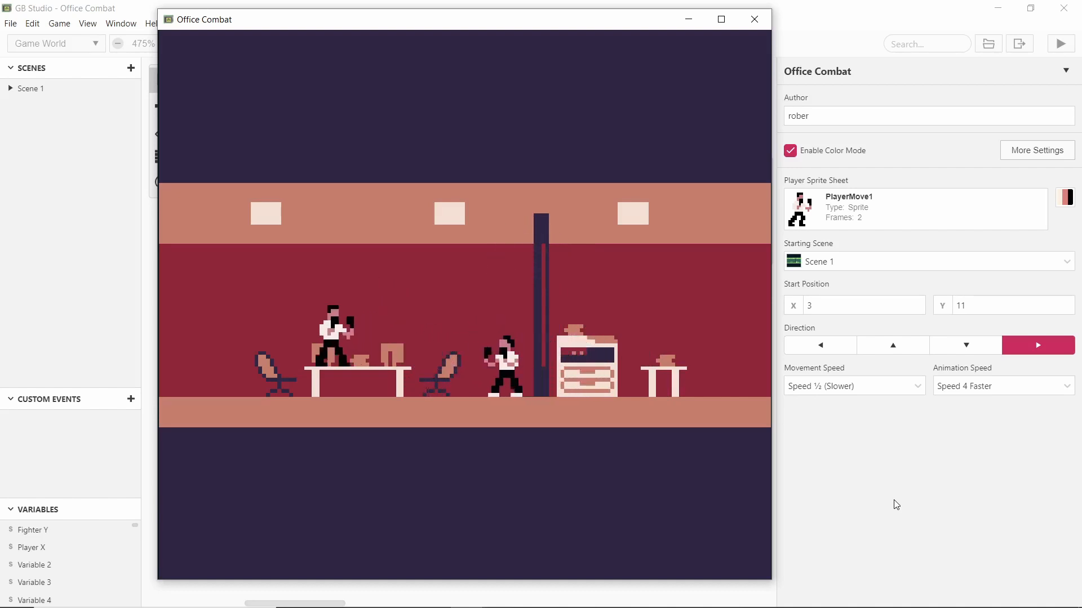
key(Left)
key(x)
key(Right)
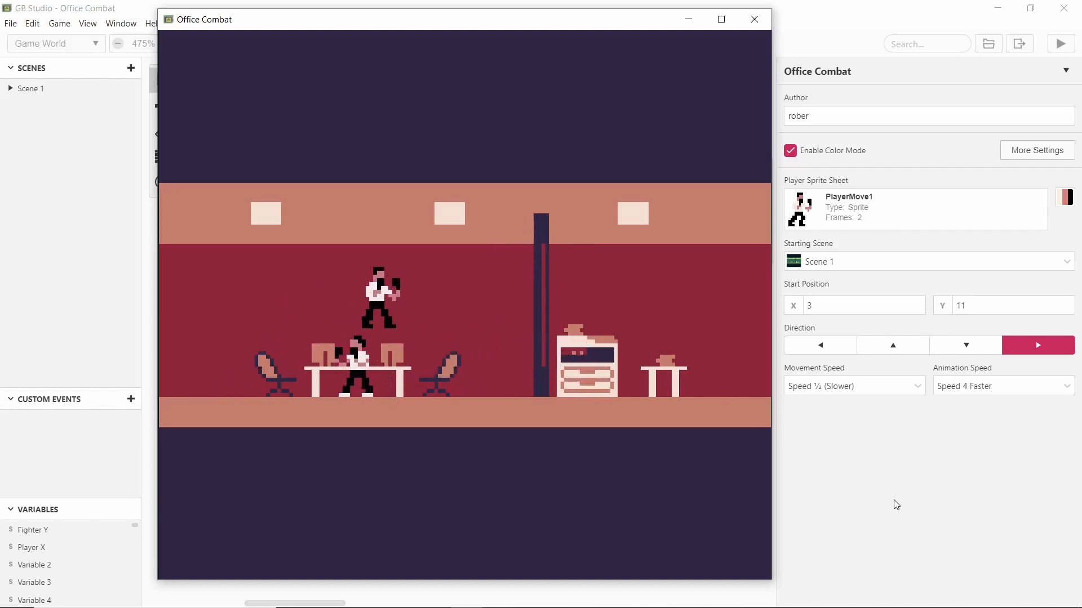
key(x)
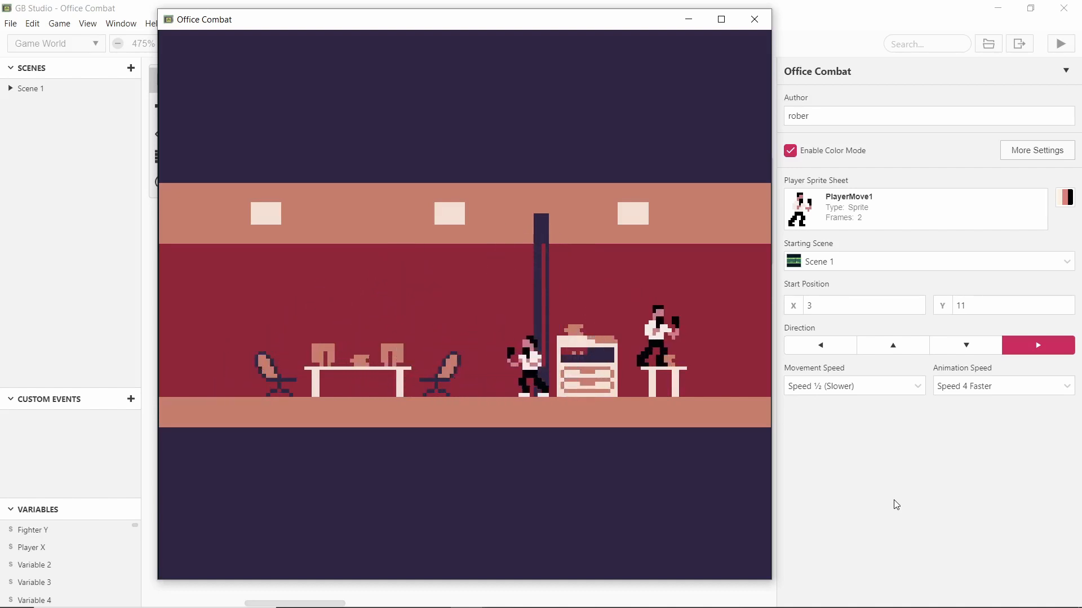
Test the player's attack while jumping and dodging the enemy around the small table and long desk
key(z)
key(Right)
key(x)
key(Left)
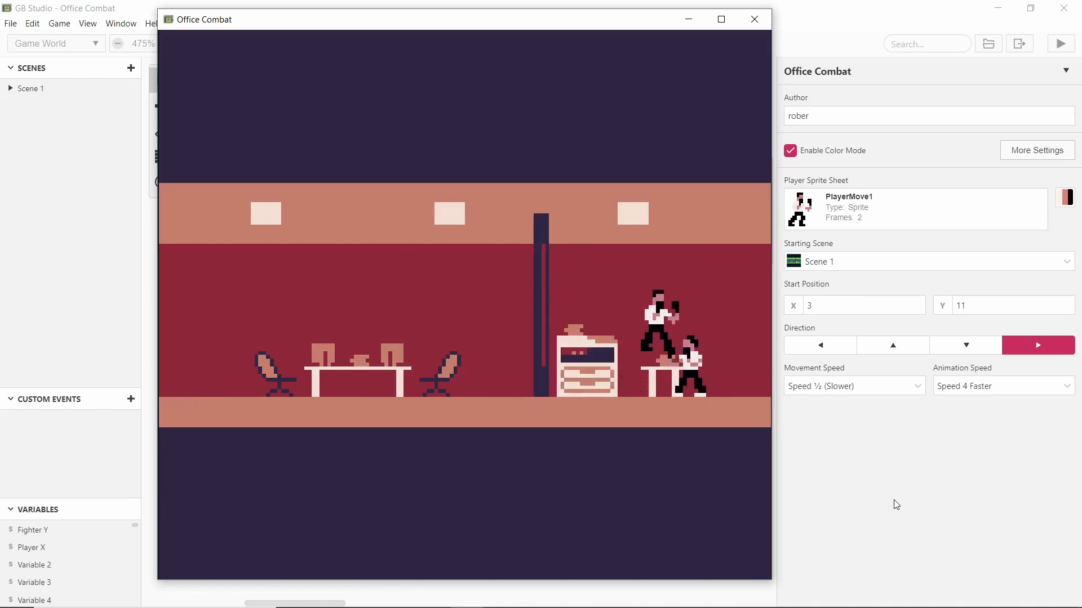
key(Right)
key(z)
key(Left)
key(Right)
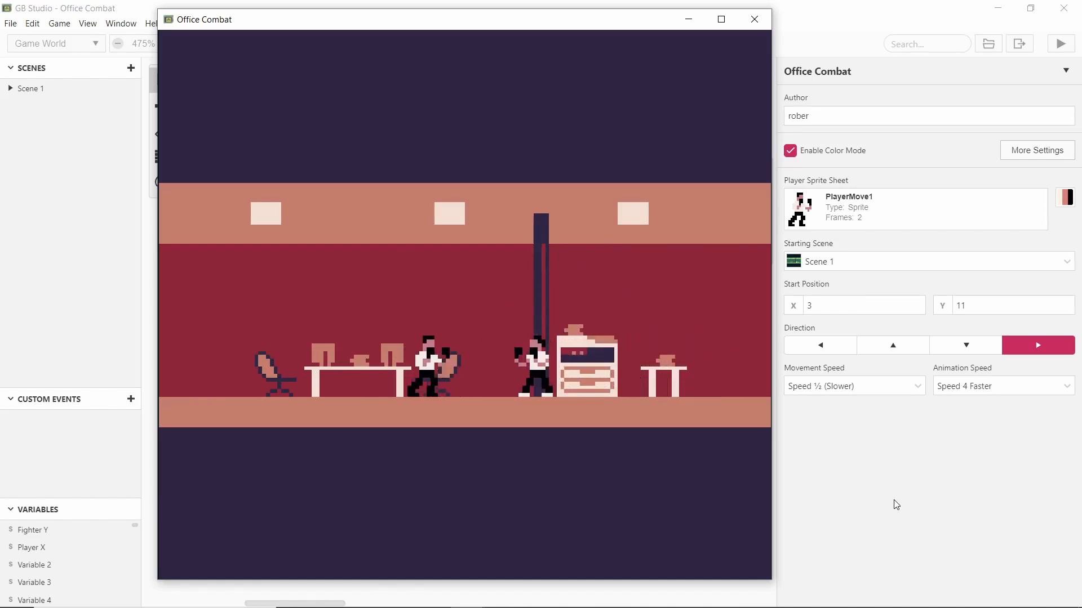
Test jumping over the enemy towards the copier and moving the player back to the long desk
key(Left)
key(Right)
key(x)
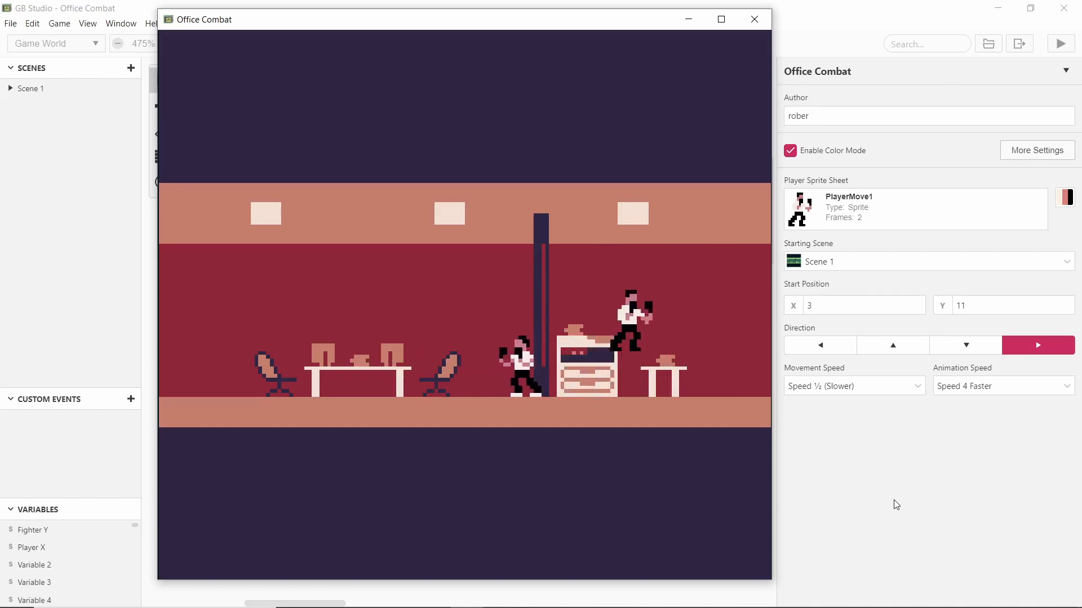
key(Left)
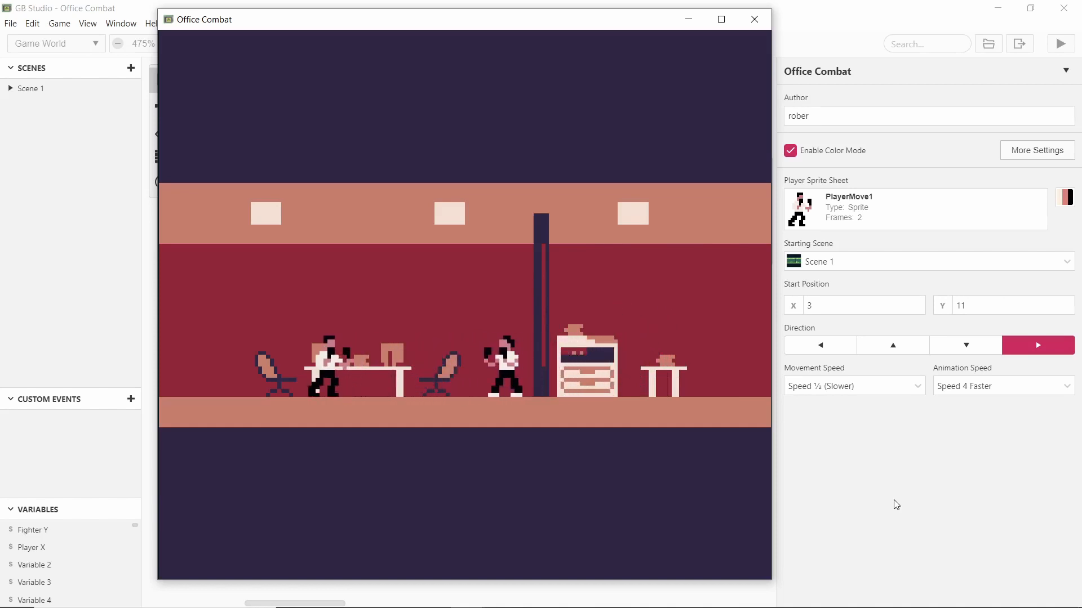
Test the punch attack by approaching the enemy and striking it repeatedly until it is knocked down
key(Right)
key(z)
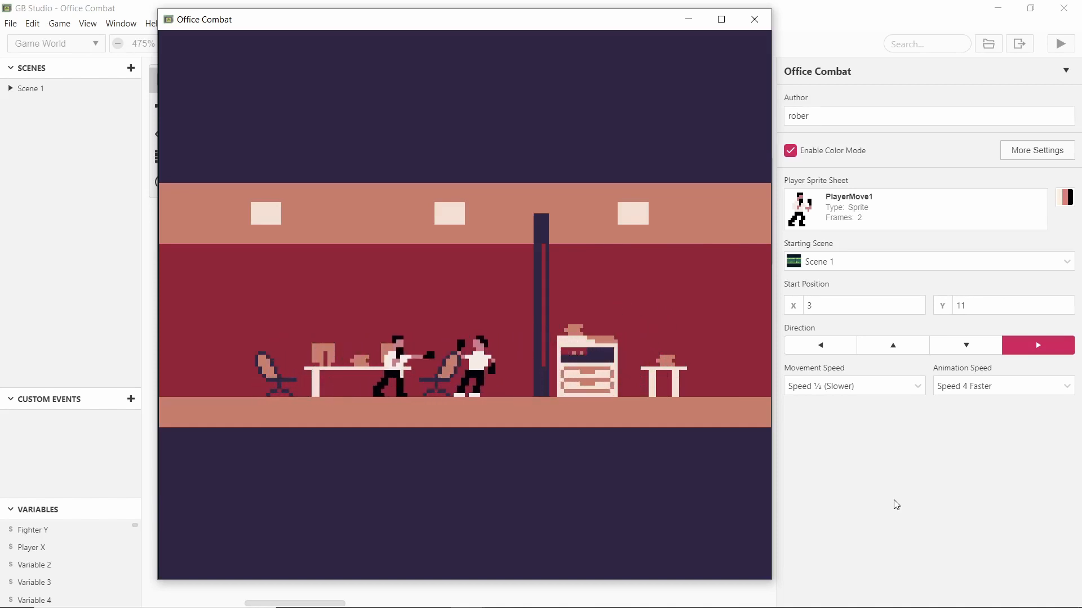
key(Right)
key(z)
key(Left)
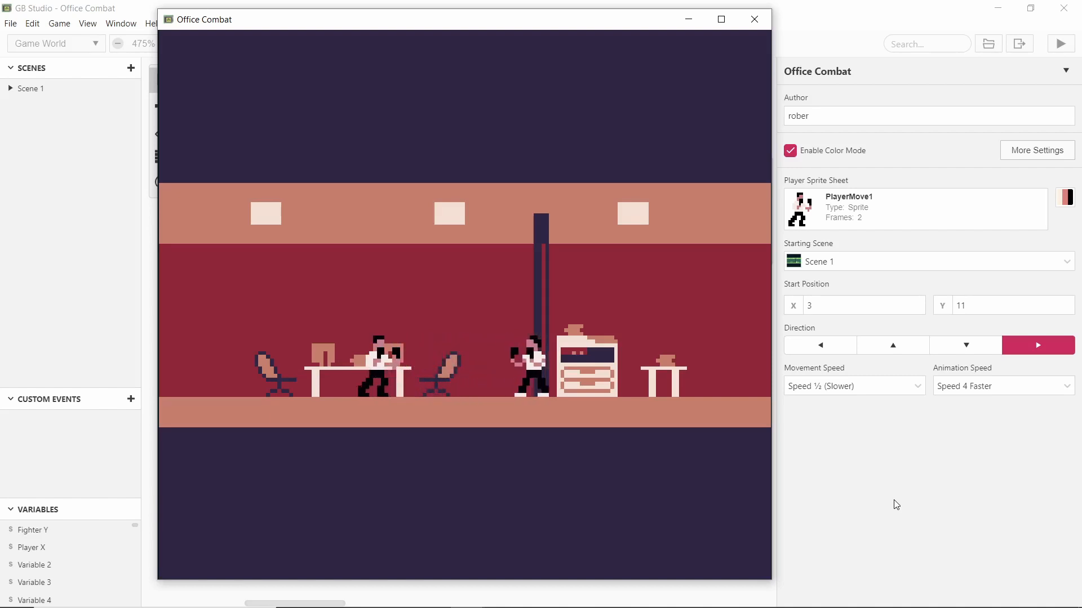
key(Right)
key(z)
key(z)
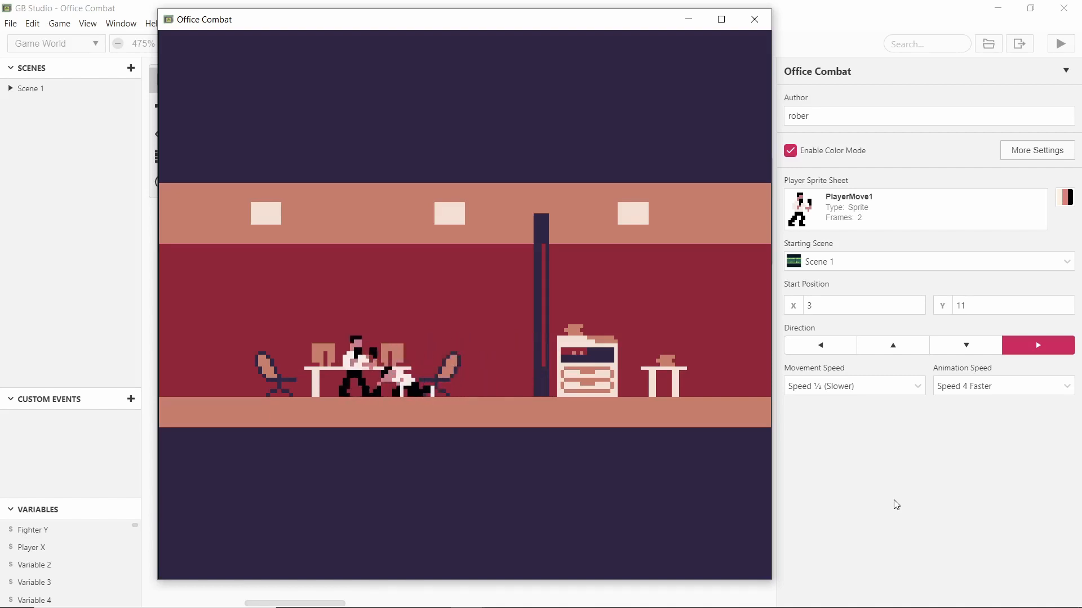
Walk the player past the defeated enemy towards the pillar and close the game preview
key(Left)
key(Right)
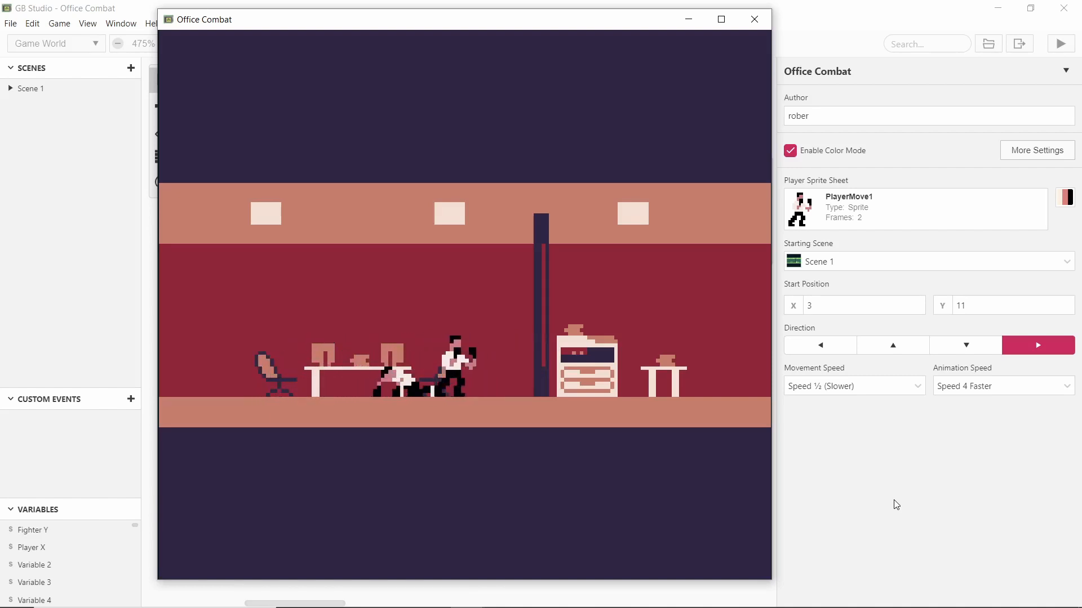
key(Right)
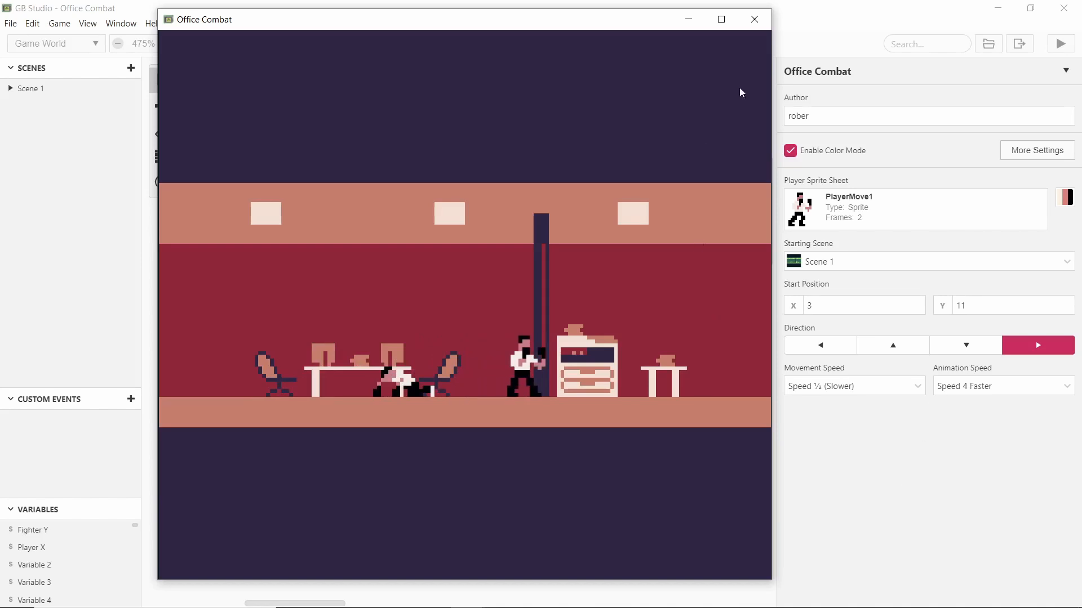
click(754, 19)
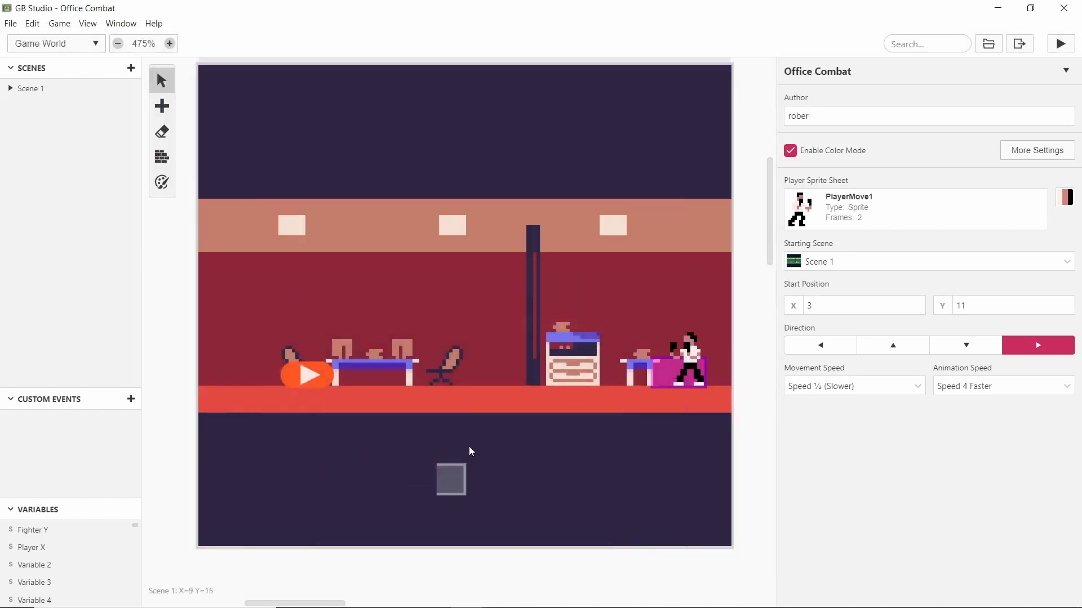
Expand the first Attach Script To Button event in Scene 1's On Init script and examine its attack events
click(523, 280)
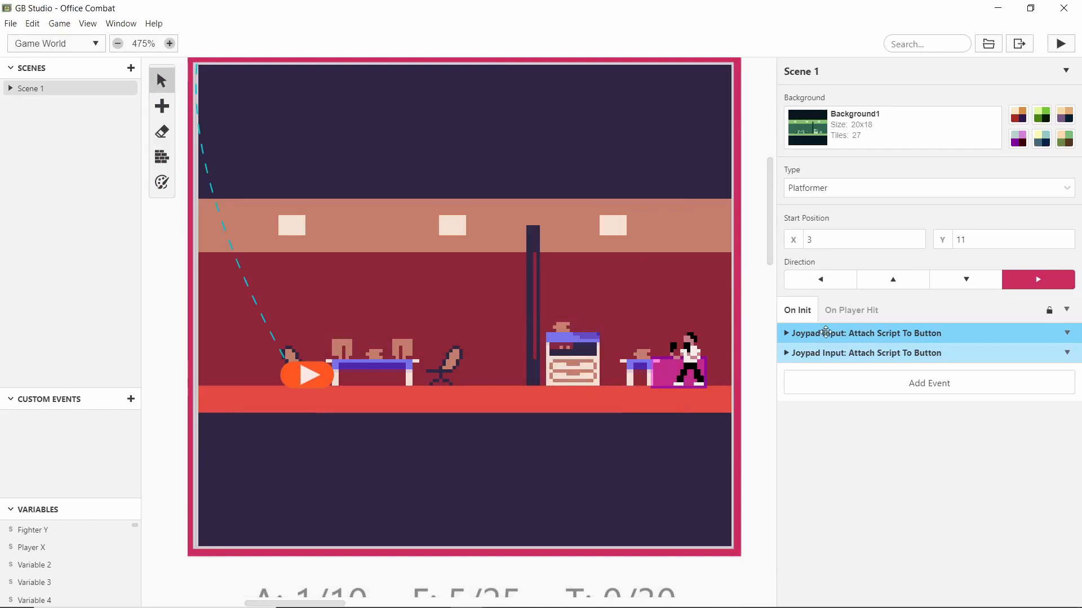
click(826, 333)
scroll(835, 260, down, 5)
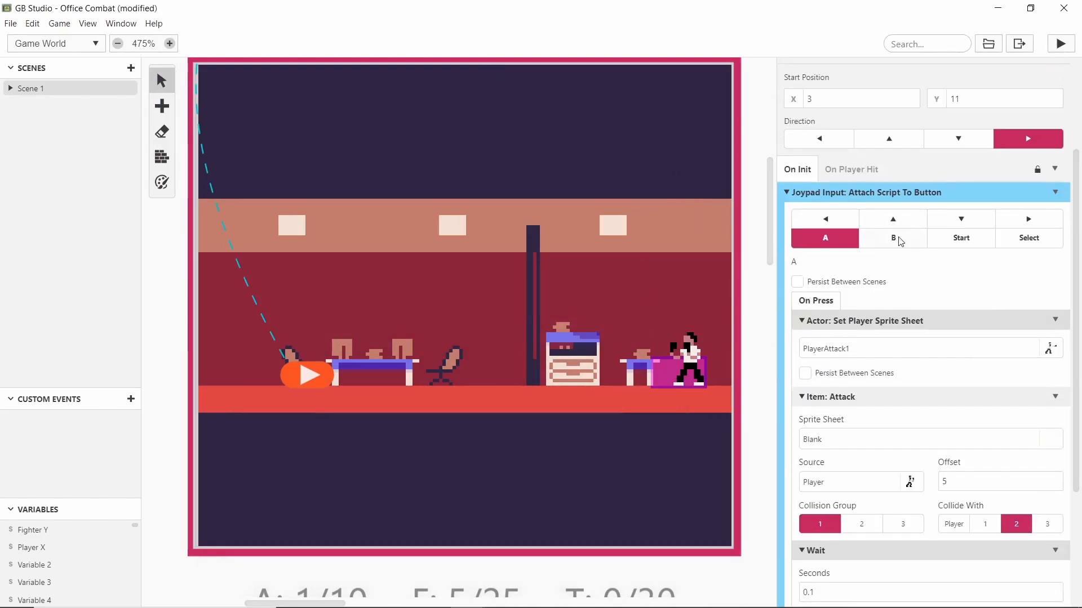
scroll(998, 241, down, 3)
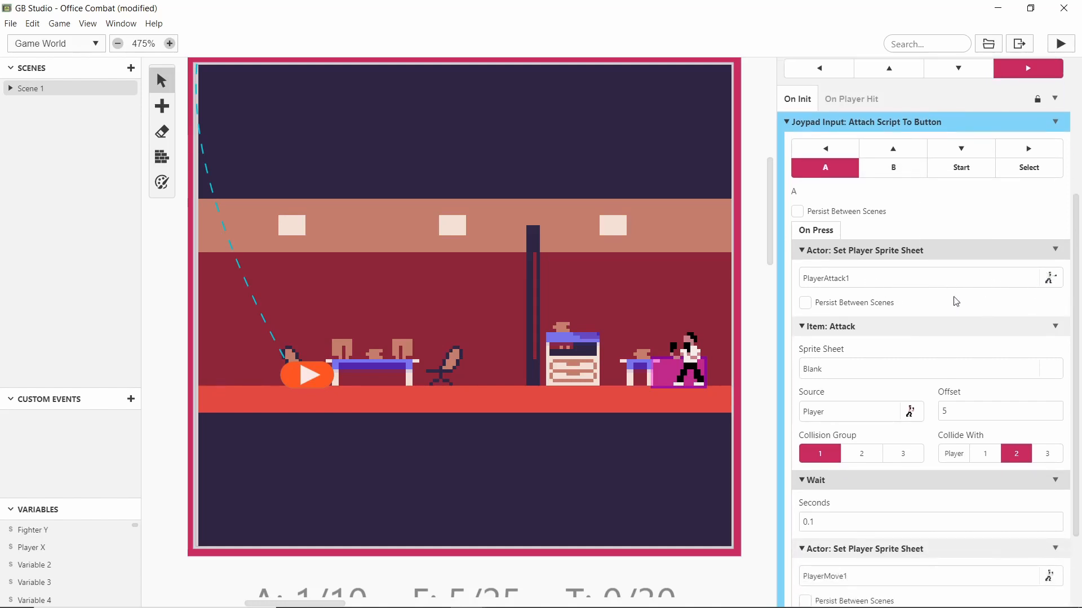
scroll(901, 321, down, 3)
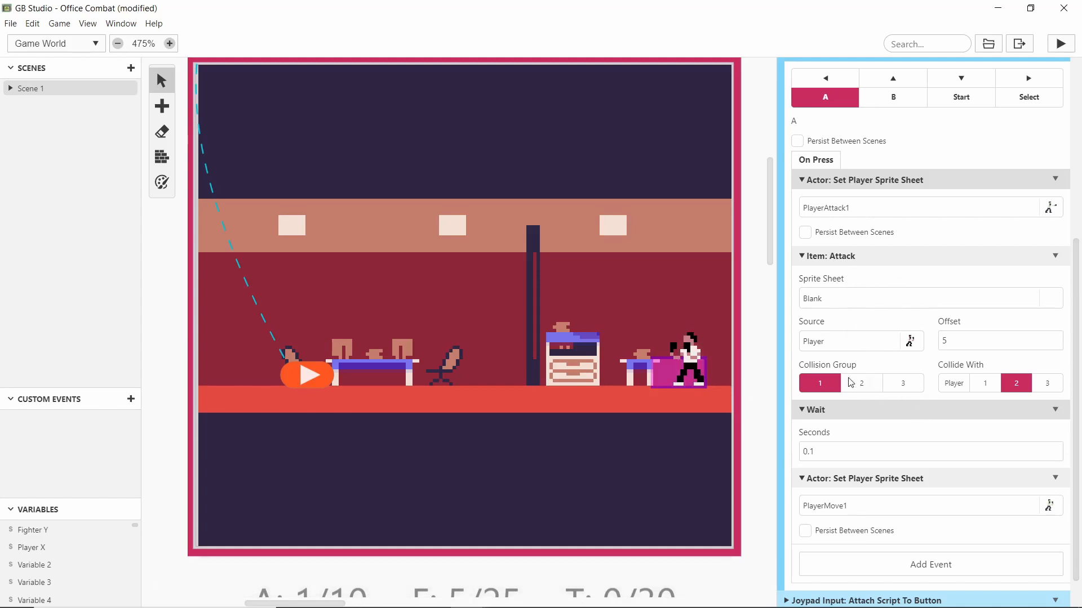
Select the enemy actor, return to Scene 1, and review the A button script's attack collision and wait settings
click(689, 361)
click(453, 365)
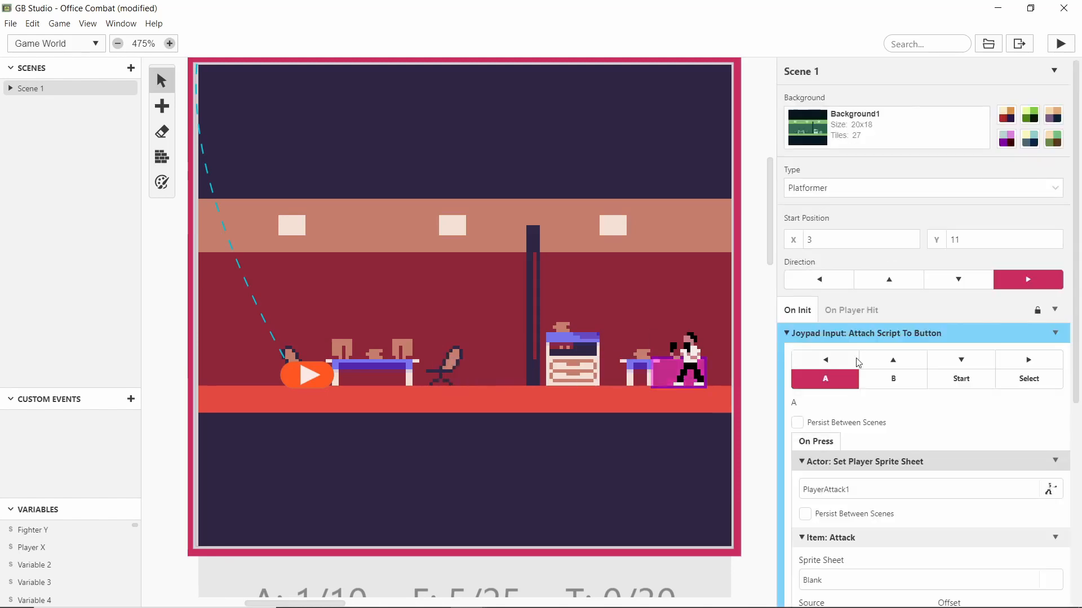
scroll(896, 359, down, 5)
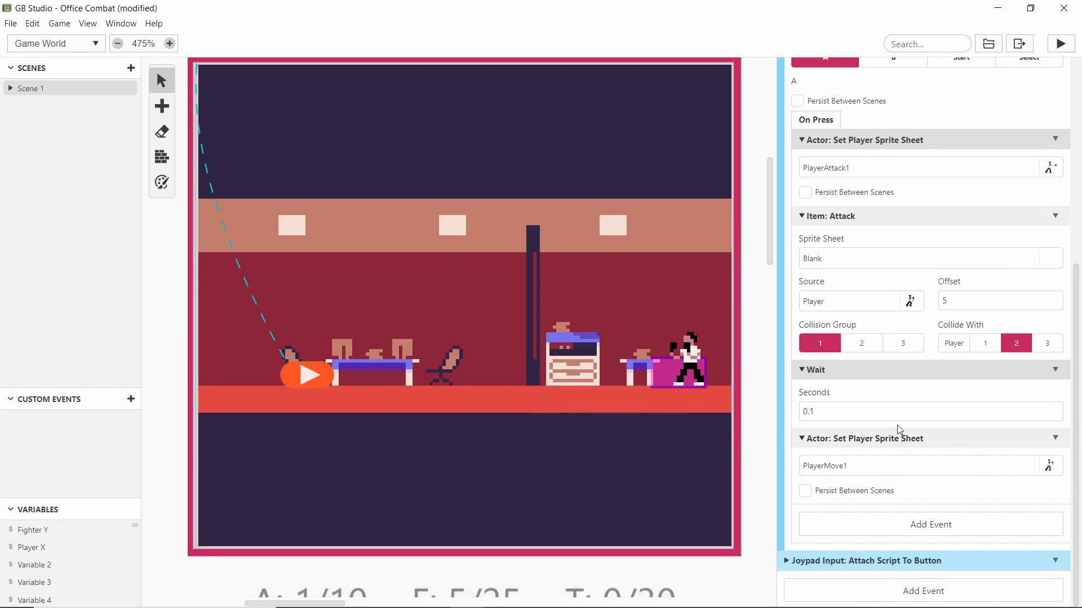
Expand the second Attach Script To Button event and review the Start button's variable reset and scene change events
click(836, 560)
scroll(932, 319, down, 6)
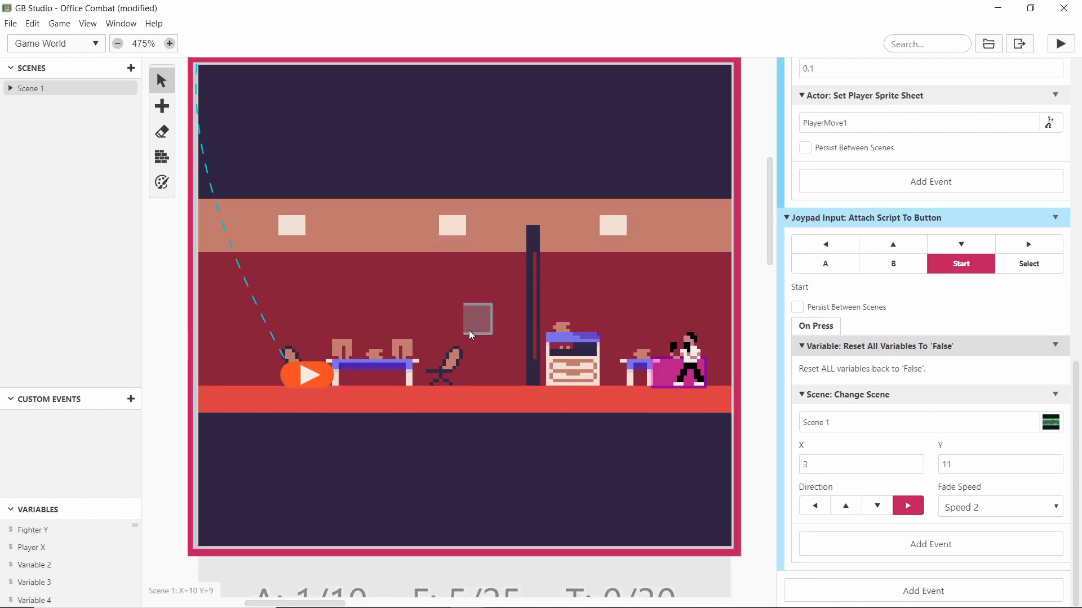
Select the enemy actor and examine its On Update script, from the position-storing events to the Player X comparison
click(670, 372)
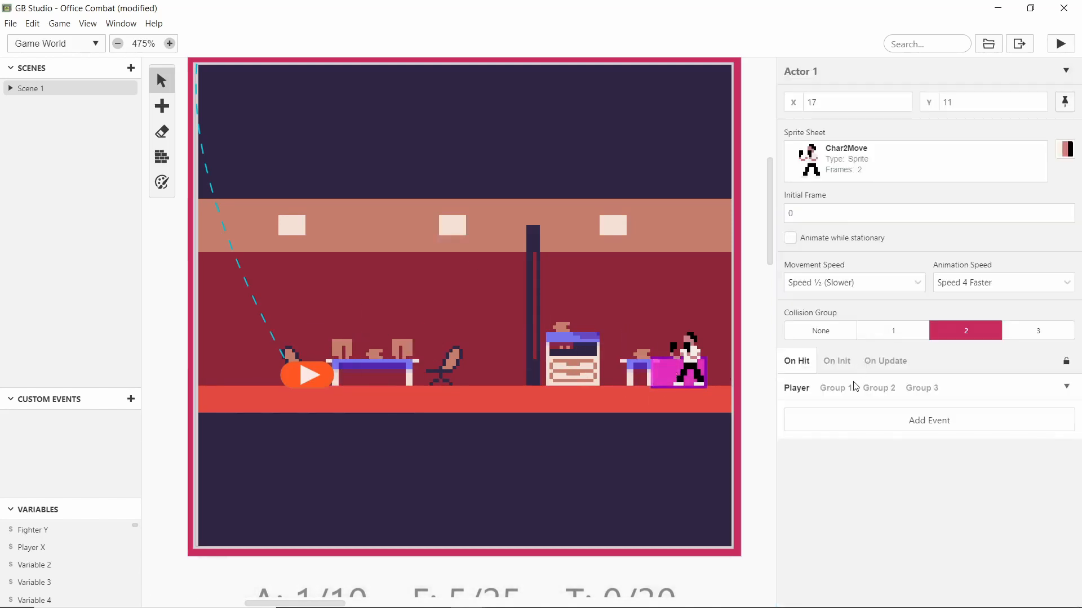
click(883, 363)
scroll(938, 336, down, 3)
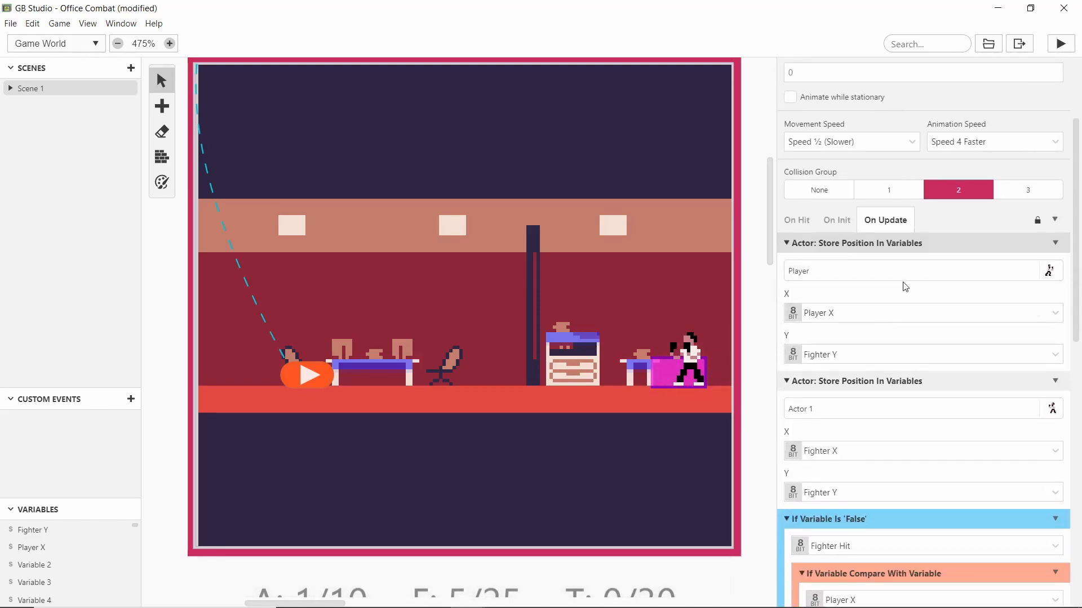
scroll(898, 353, down, 3)
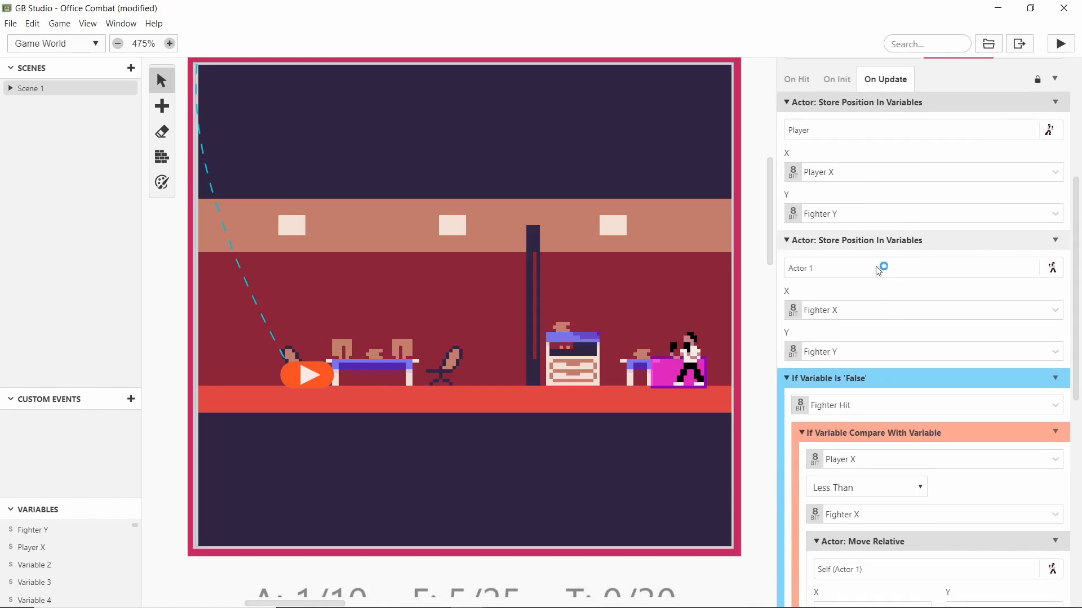
scroll(894, 280, down, 2)
scroll(913, 277, down, 6)
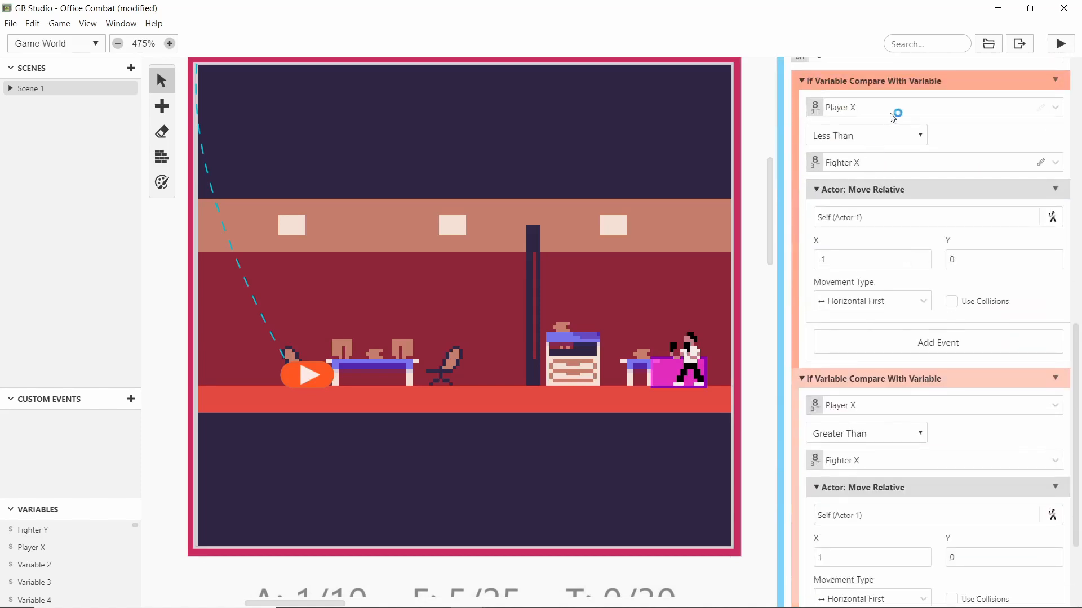
Review how the On Update script's Fighter Hit condition and Player X versus Fighter X comparisons control the enemy's relative movement
scroll(822, 143, up, 2)
scroll(896, 199, down, 1)
scroll(857, 264, down, 2)
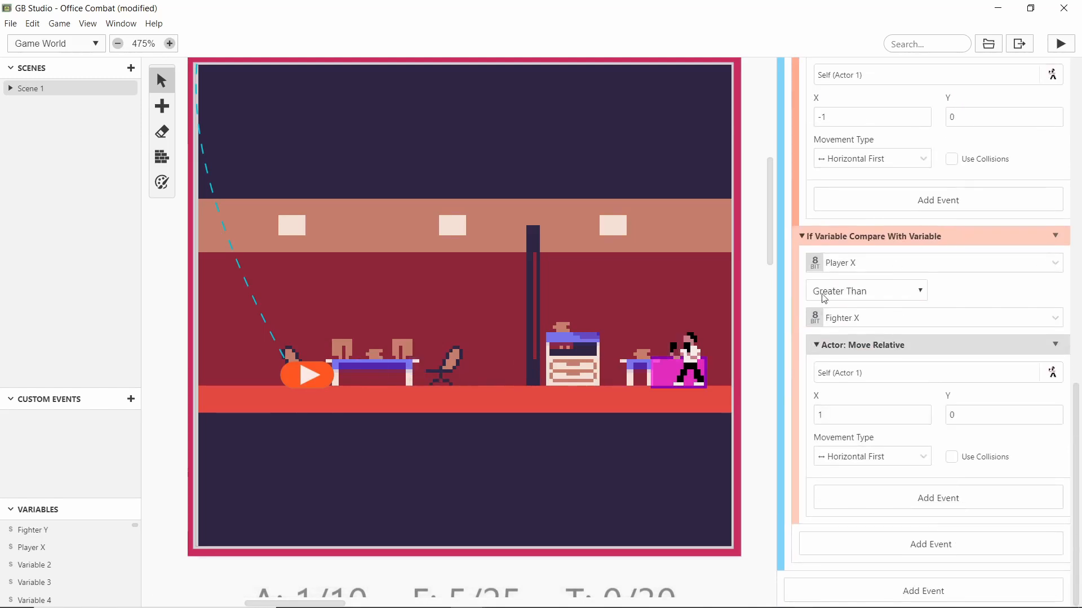
scroll(898, 302, up, 3)
scroll(898, 302, down, 1)
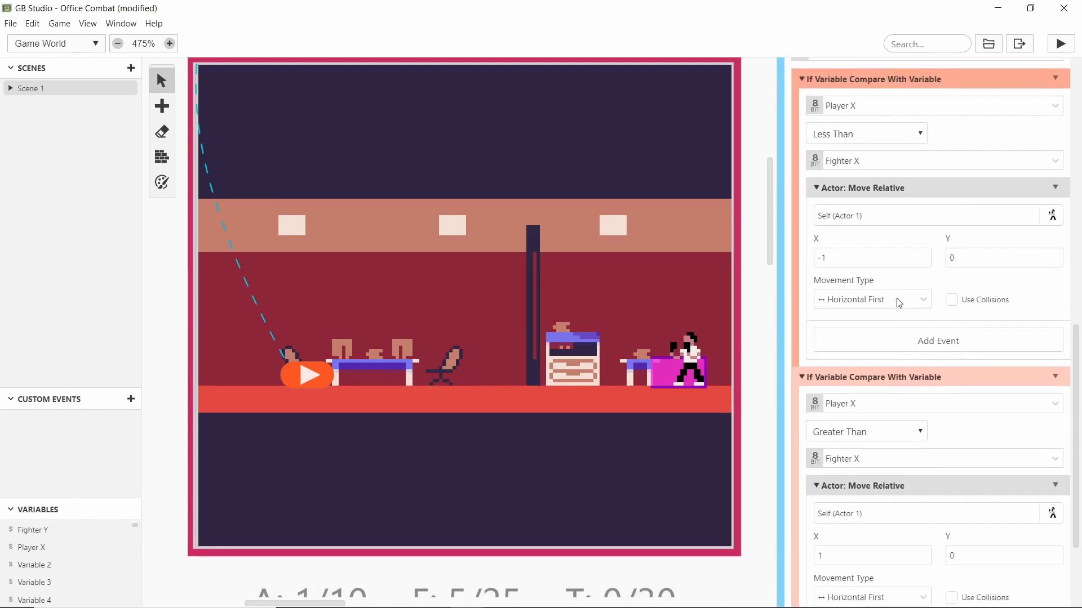
scroll(898, 302, up, 3)
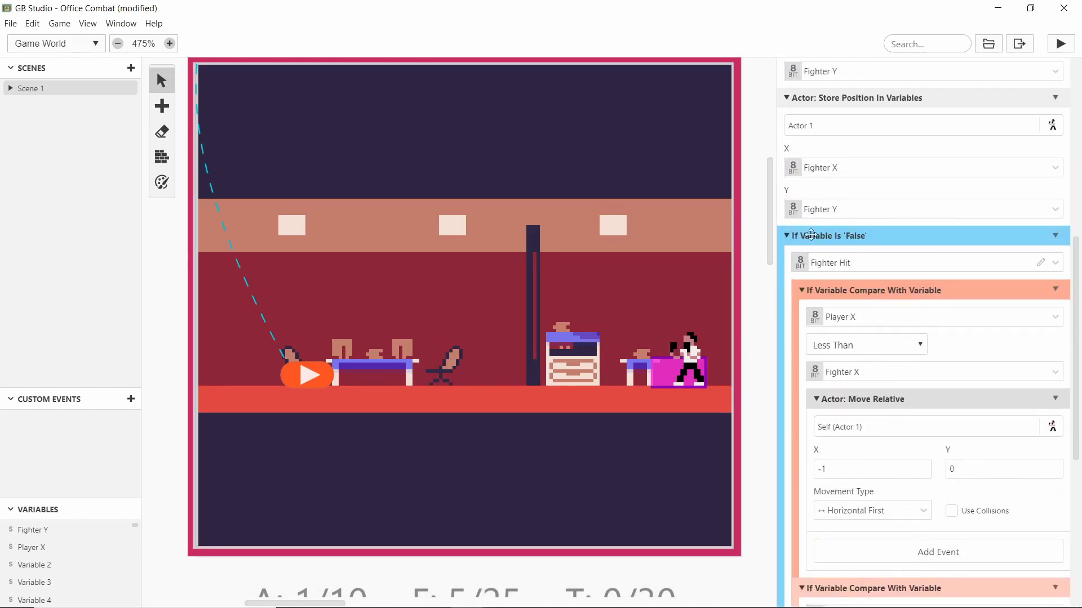
scroll(850, 242, up, 1)
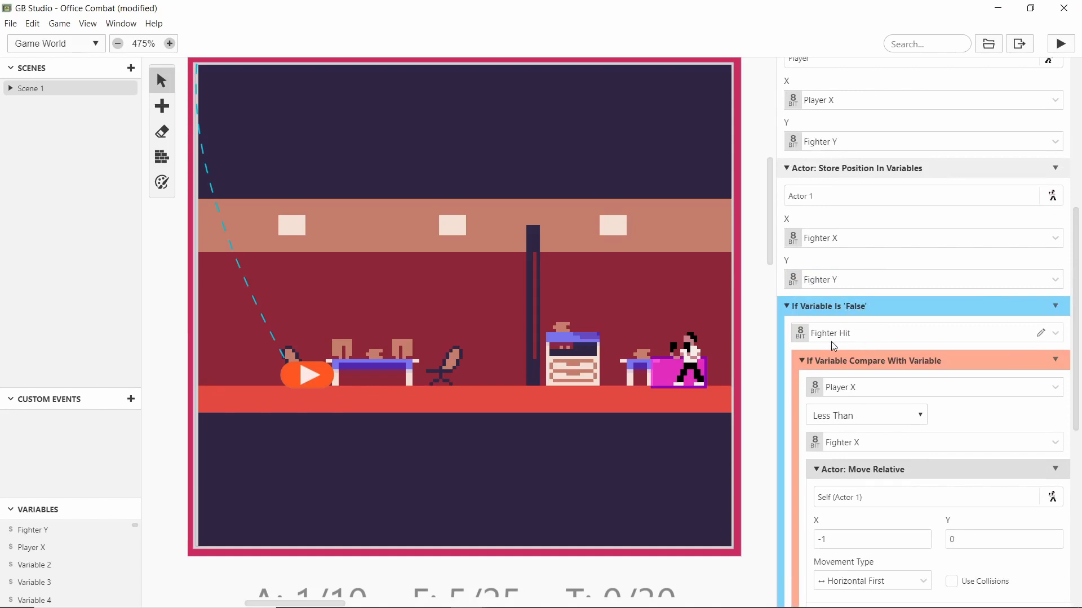
scroll(833, 346, up, 2)
Compare the attack's collision groups in Scene 1's A button script with the enemy actor's collision group
click(810, 149)
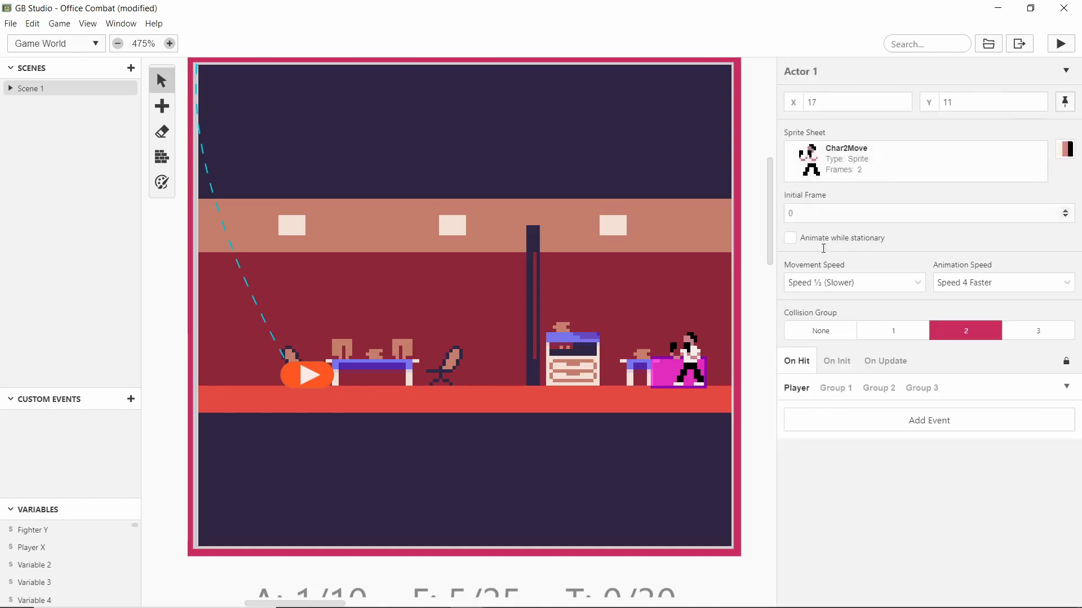
click(401, 380)
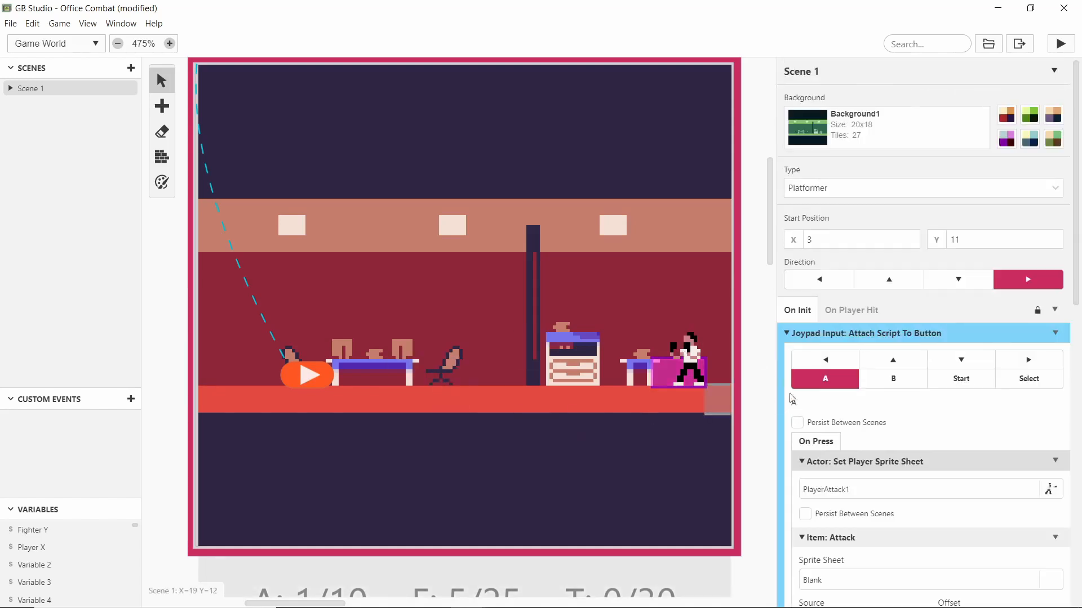
scroll(924, 361, down, 4)
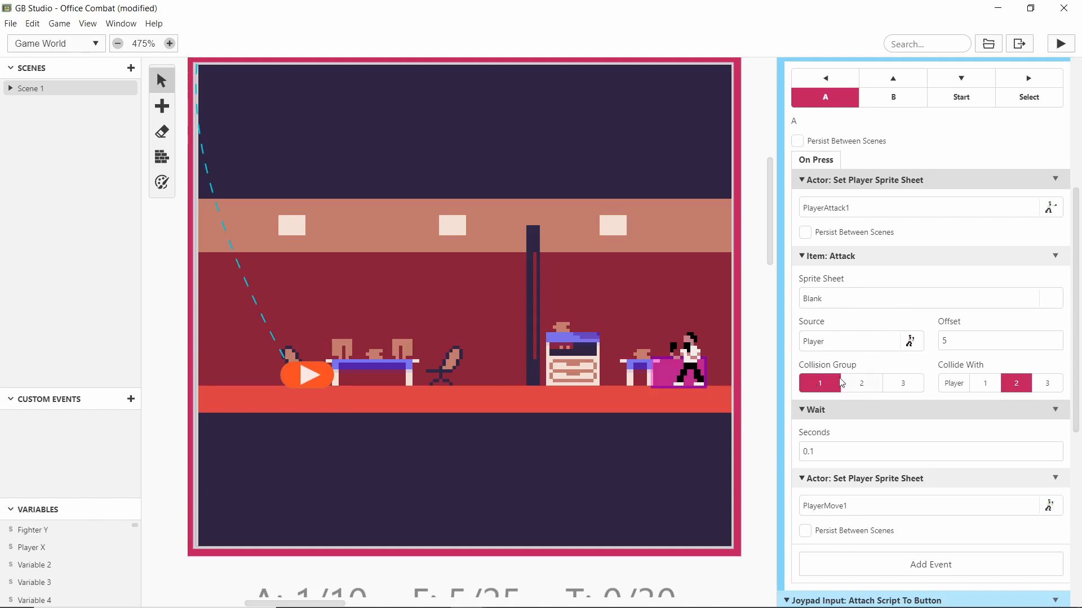
click(699, 378)
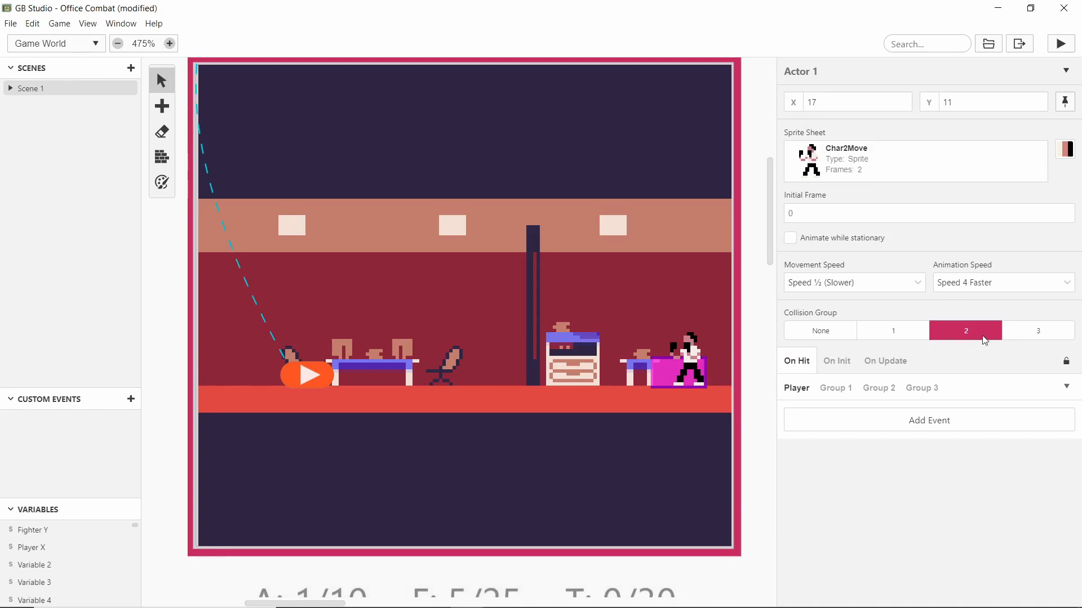
Open the enemy's On Hit script for Group 1 and examine its Fighter Hit check and Set To 'True' event
click(835, 387)
scroll(833, 237, down, 2)
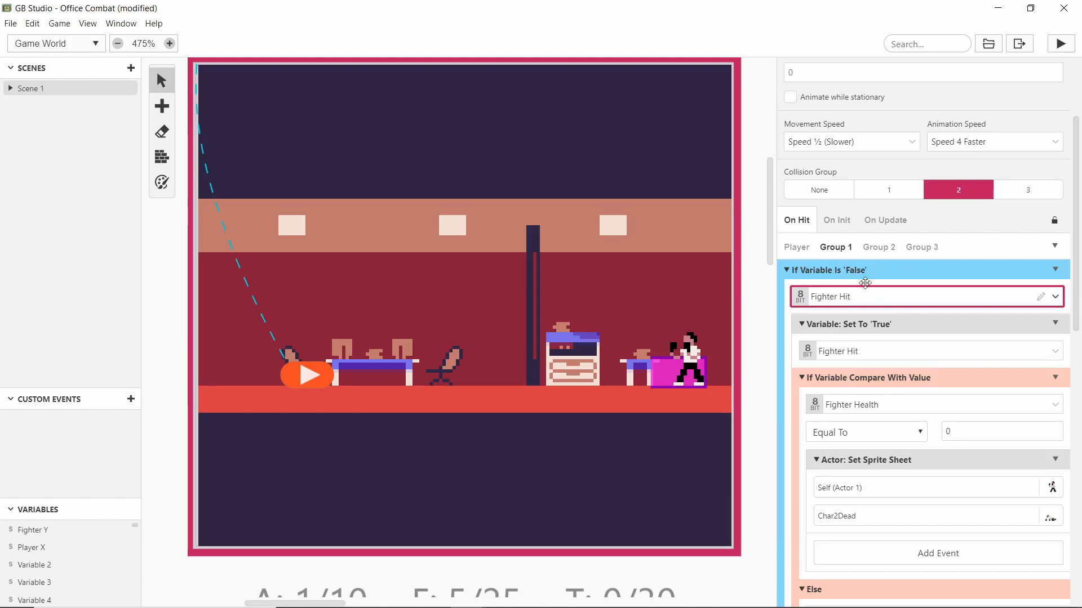
scroll(874, 316, down, 1)
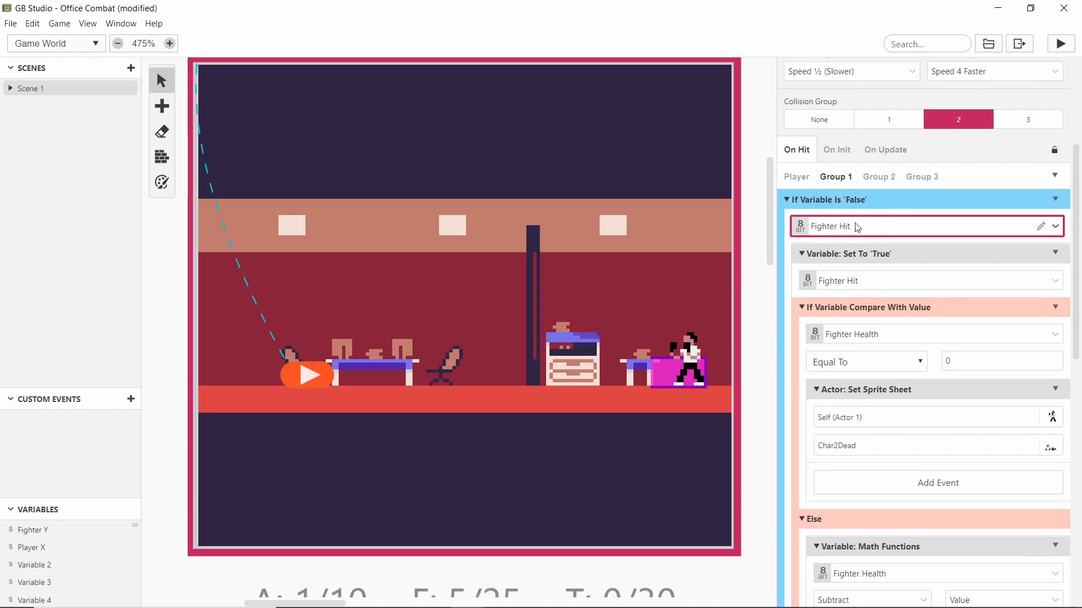
scroll(883, 279, down, 1)
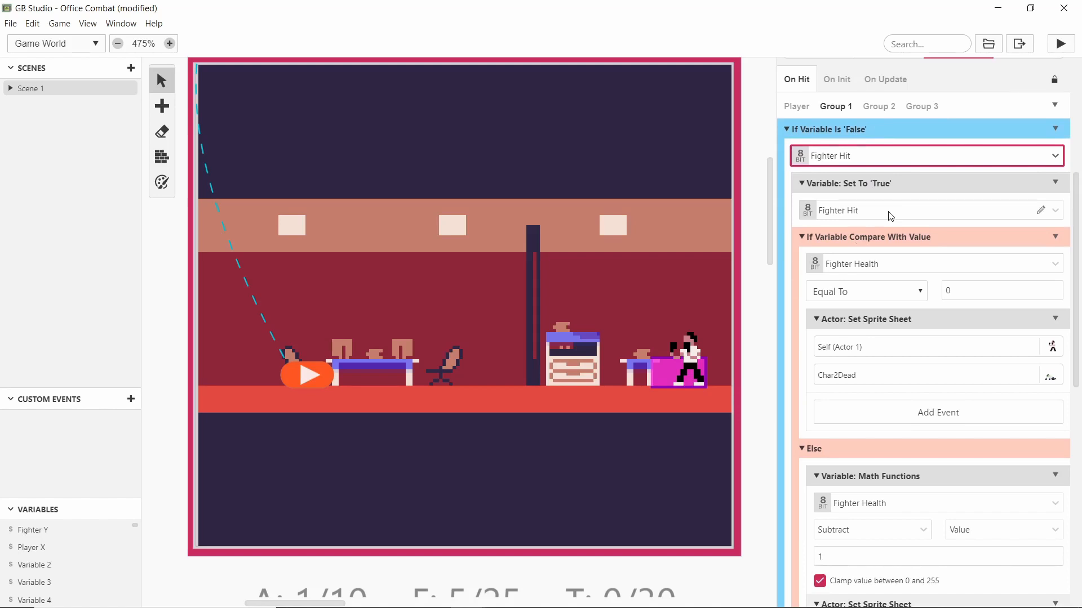
scroll(885, 249, down, 1)
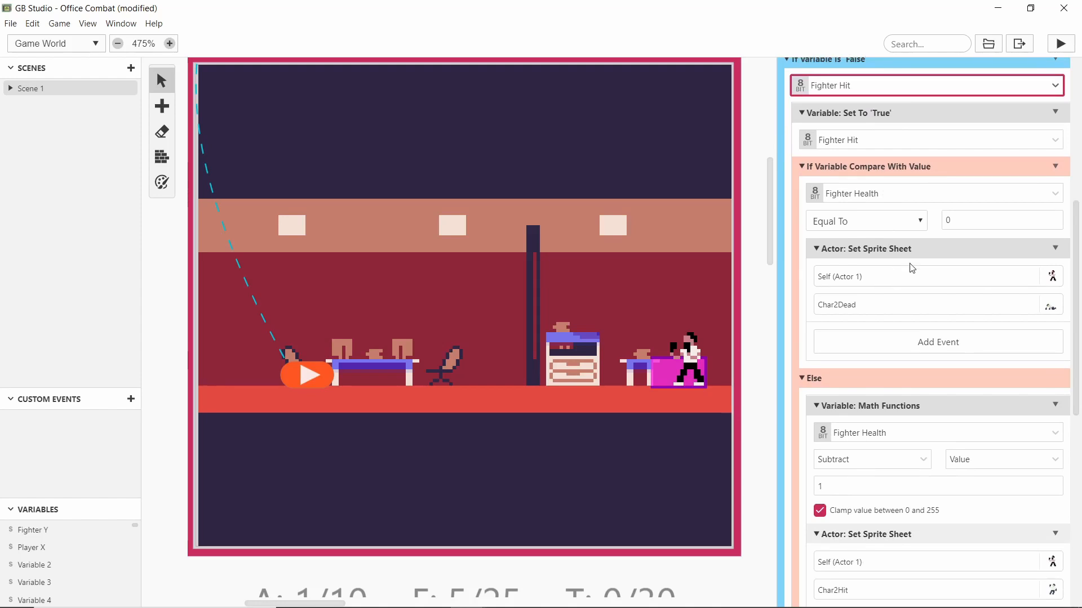
scroll(911, 265, up, 2)
scroll(904, 281, down, 1)
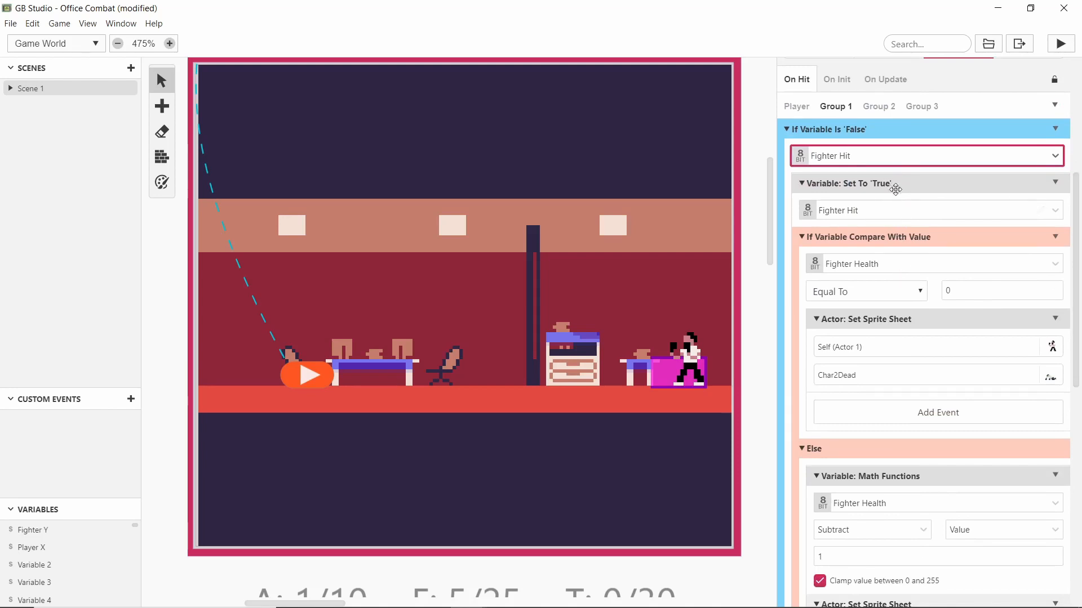
scroll(848, 181, up, 1)
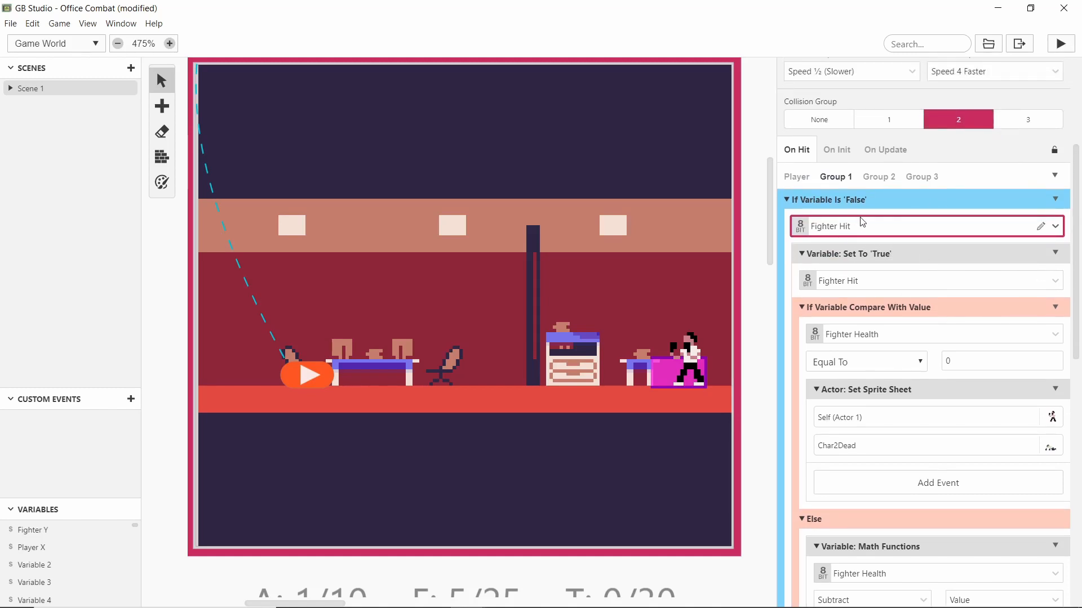
Examine how the Group 1 hit script compares Fighter Health with 0 before switching to the Char2Dead sprite sheet
scroll(855, 246, down, 2)
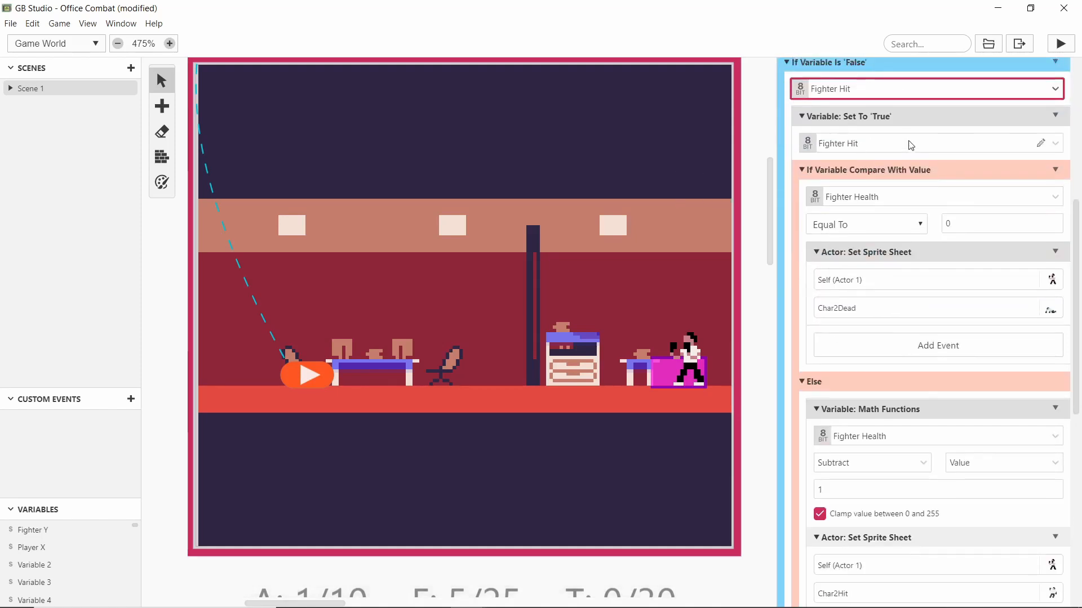
scroll(856, 200, up, 1)
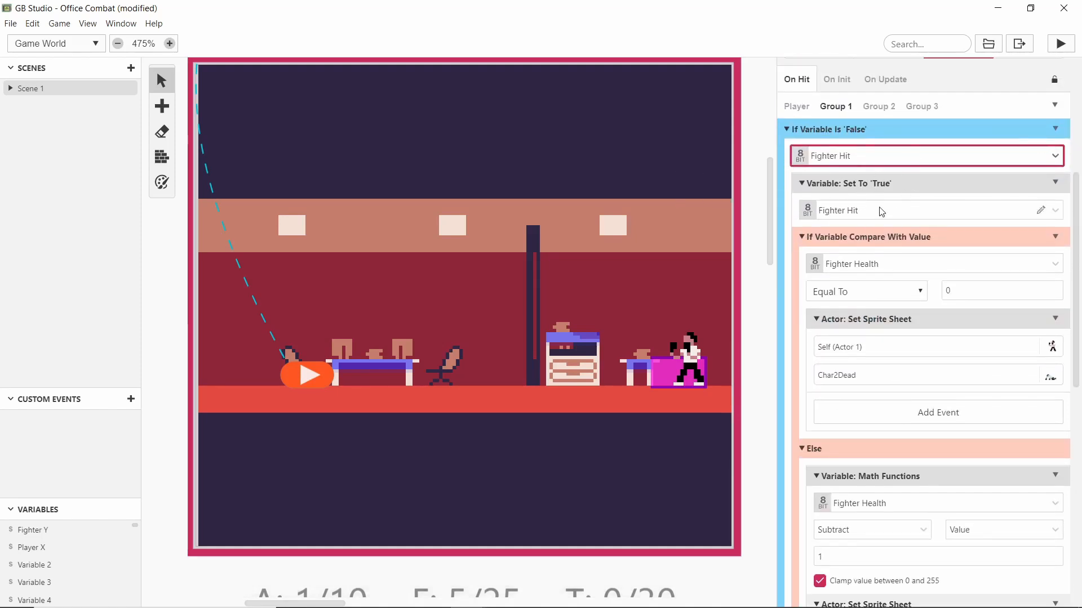
scroll(881, 211, down, 1)
scroll(850, 161, up, 1)
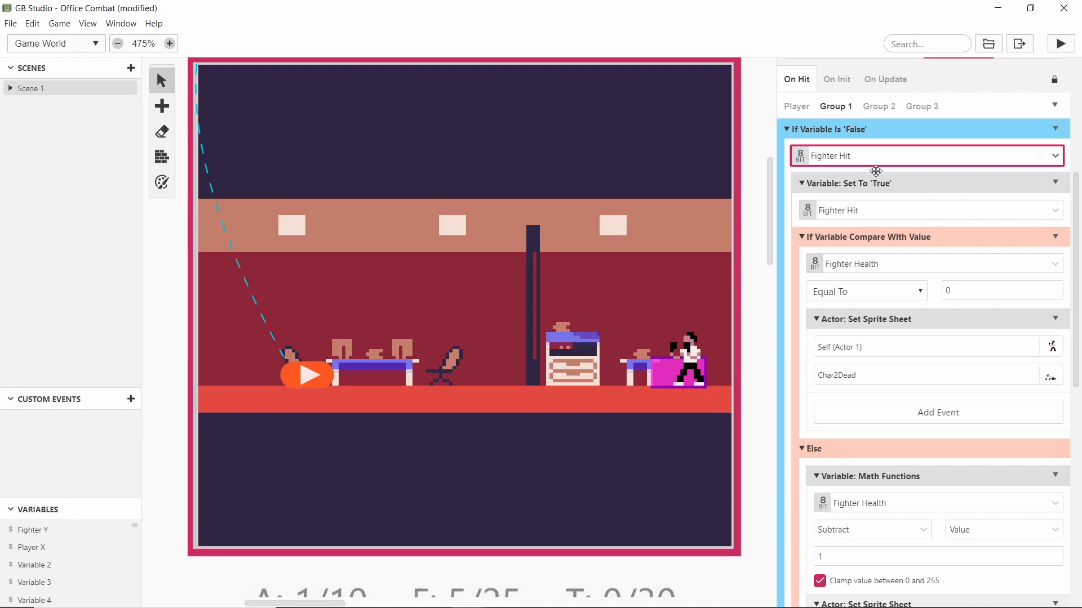
scroll(887, 188, down, 2)
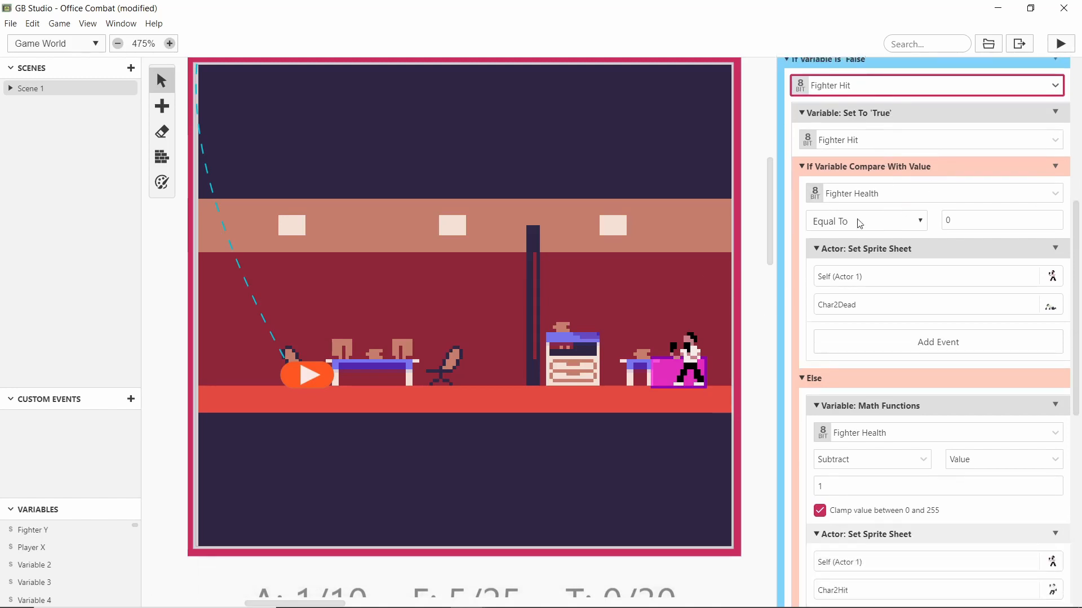
scroll(910, 379, down, 2)
scroll(901, 237, up, 4)
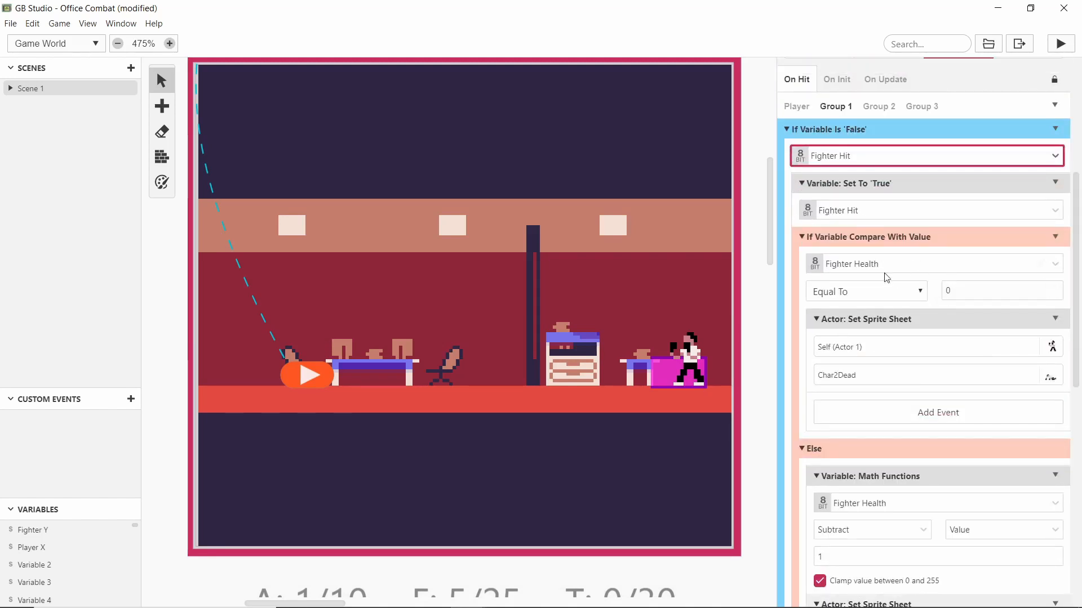
scroll(949, 266, down, 1)
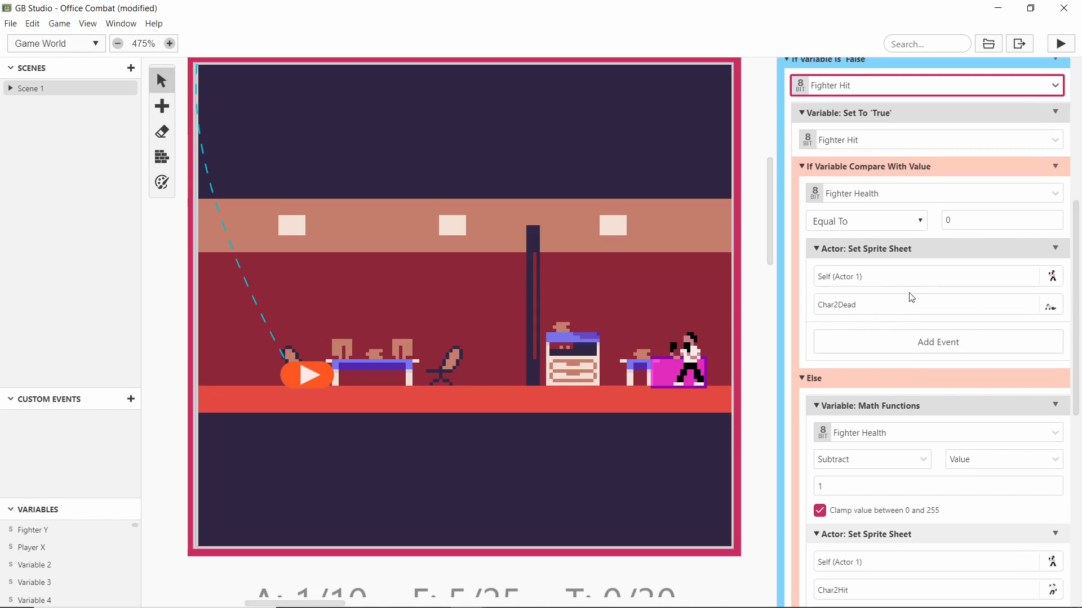
Examine the Else branch's health subtraction, Char2Hit sprite, knockback movement, wait, and Fighter Hit reset events
scroll(911, 297, down, 3)
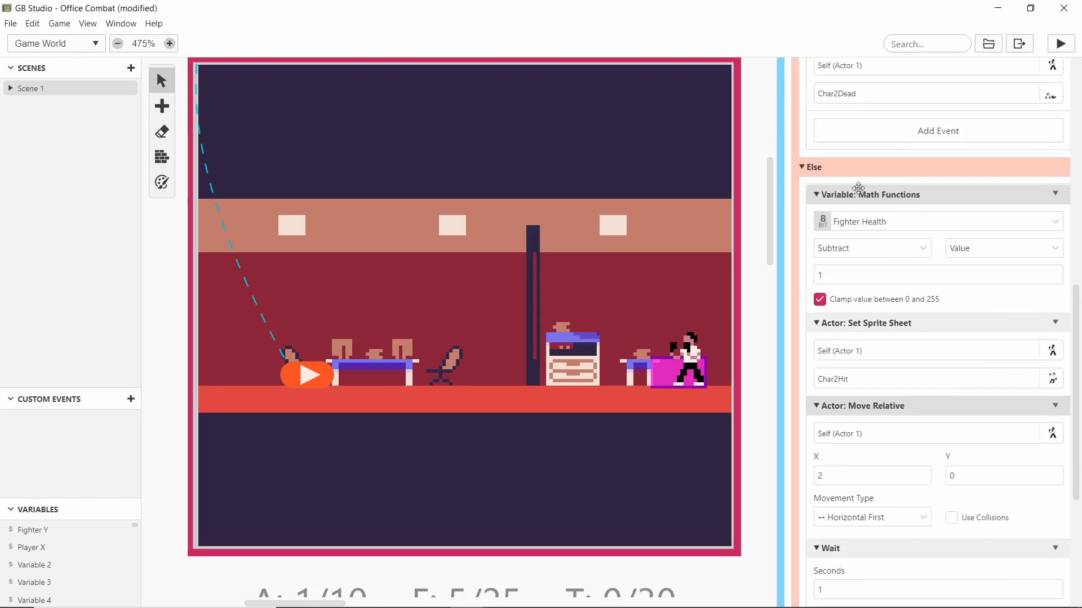
scroll(858, 187, down, 1)
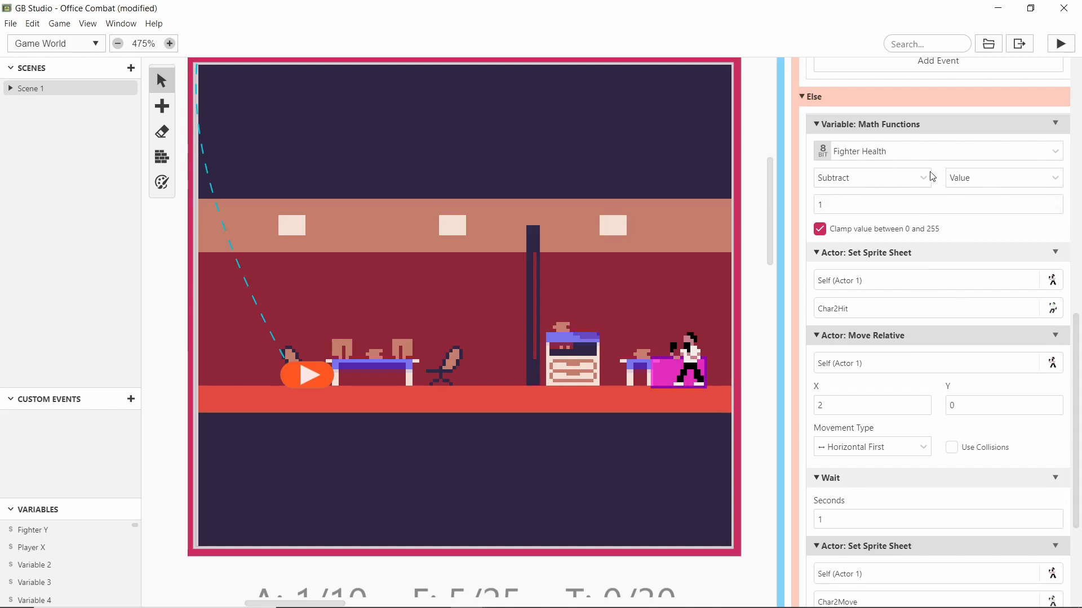
scroll(902, 174, down, 1)
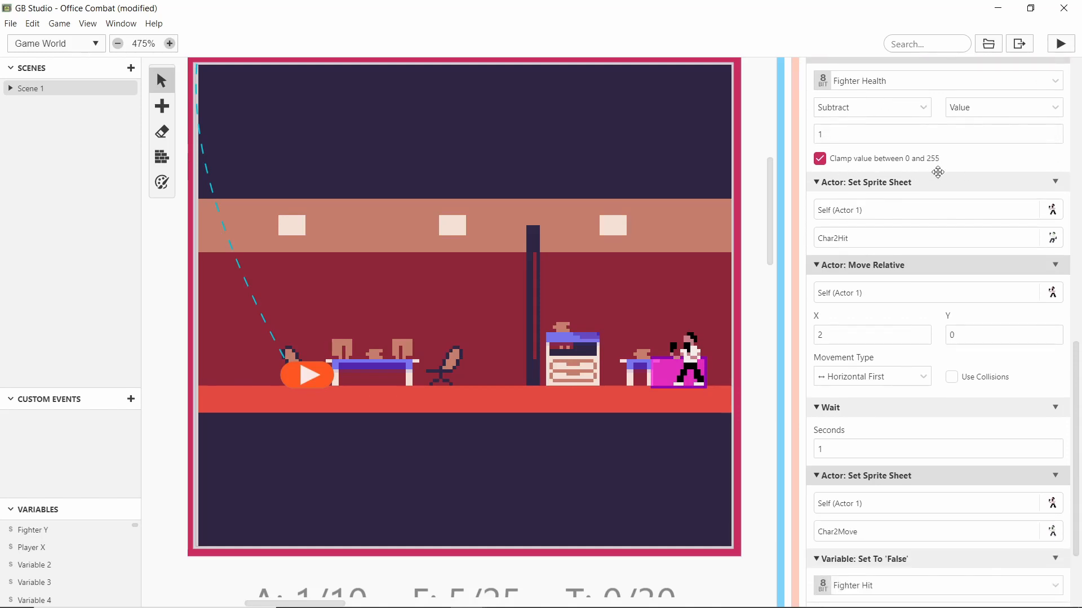
scroll(876, 182, down, 1)
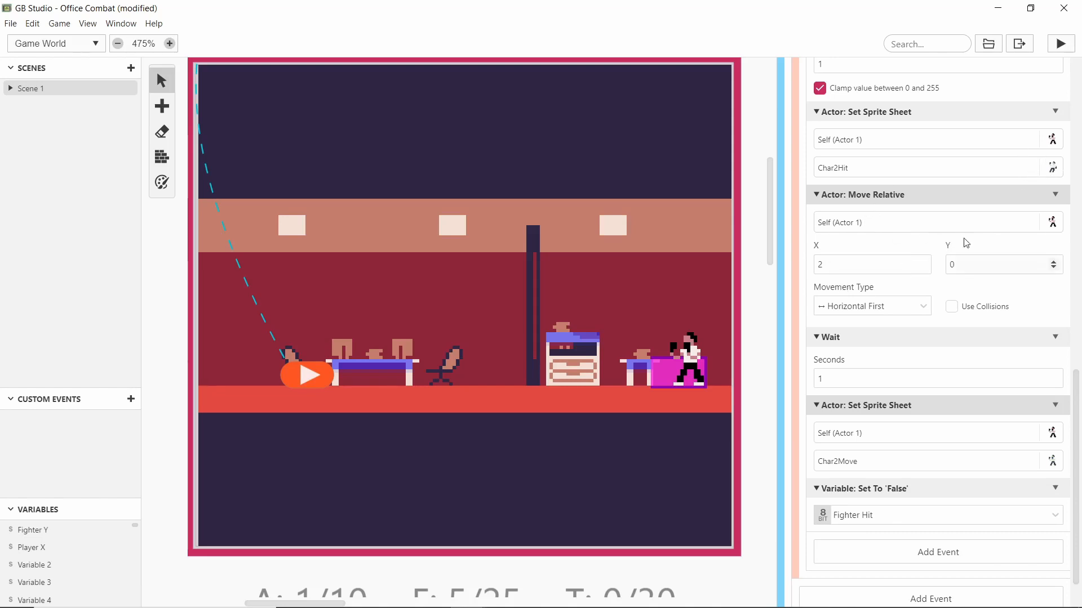
scroll(912, 293, down, 1)
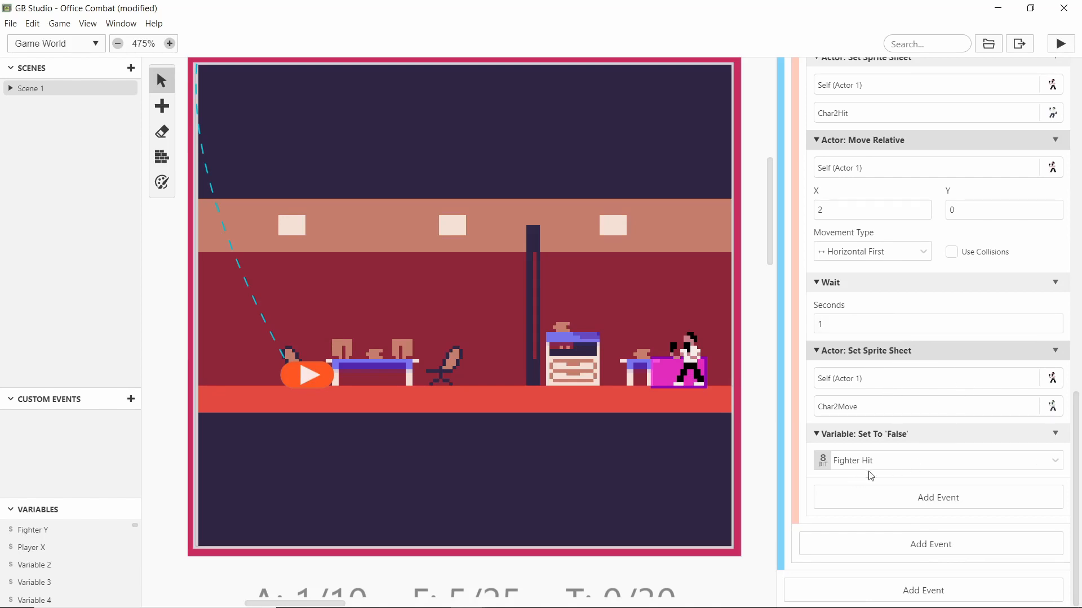
Review the whole Group 1 hit script again, comparing its defeat branch with the damage and recovery events under Else
scroll(902, 471, up, 9)
scroll(906, 442, down, 6)
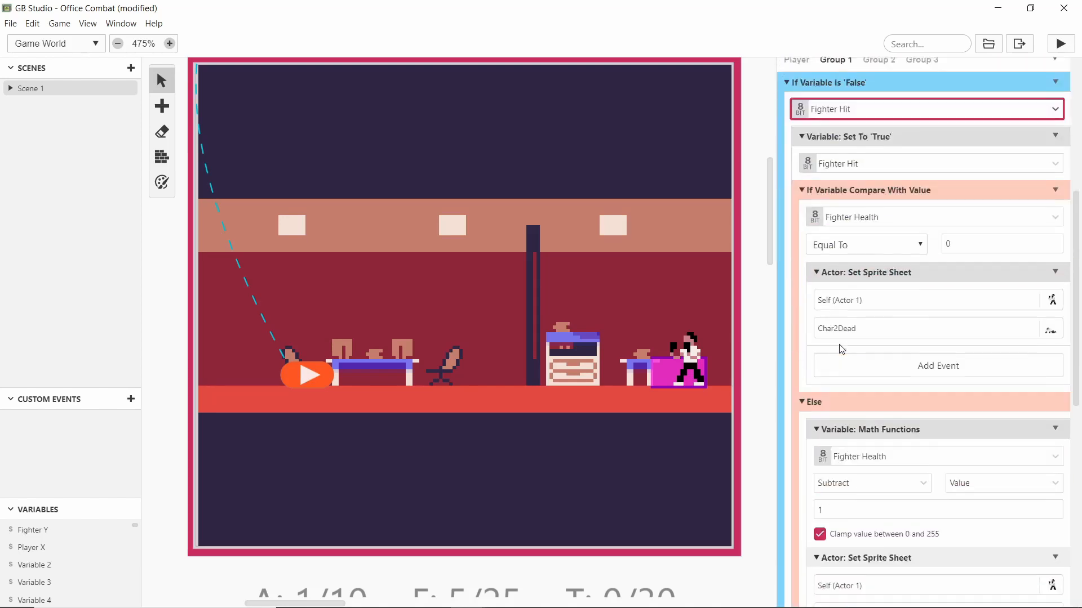
scroll(874, 335, down, 3)
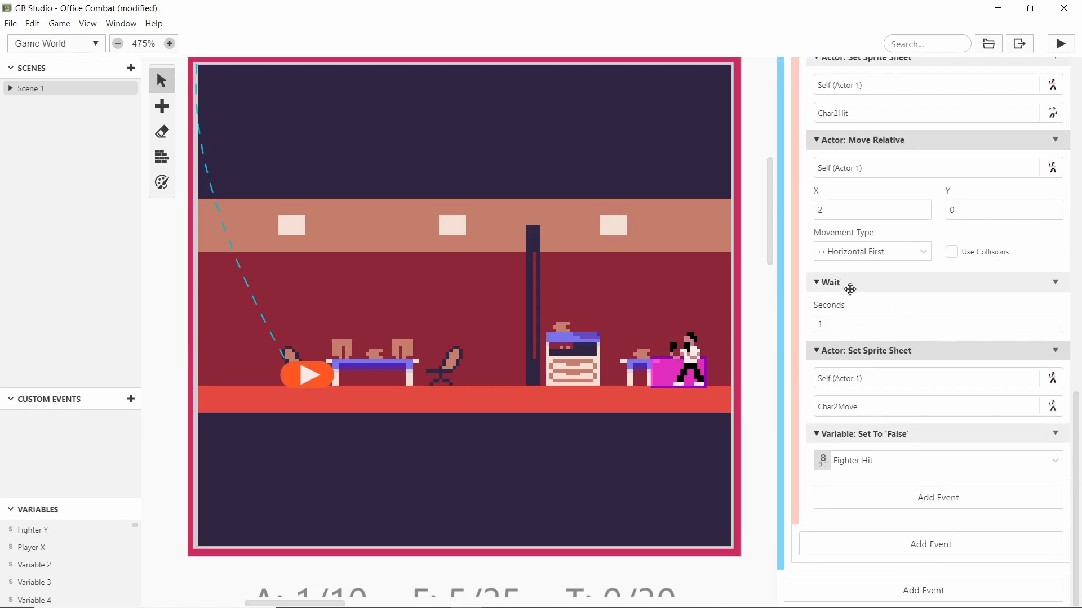
scroll(873, 313, up, 1)
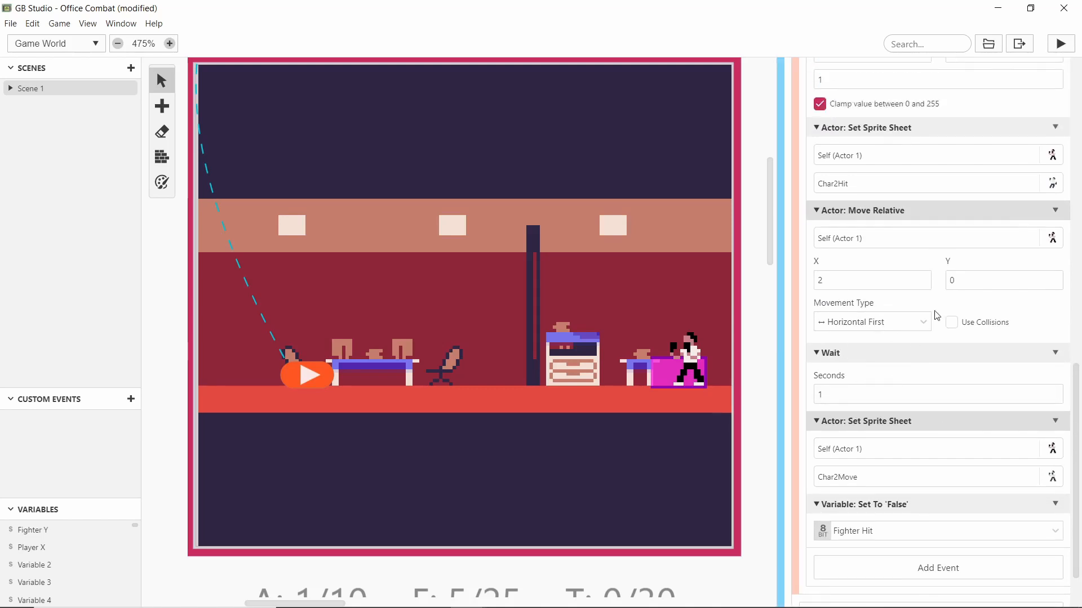
scroll(934, 314, up, 5)
scroll(929, 314, up, 1)
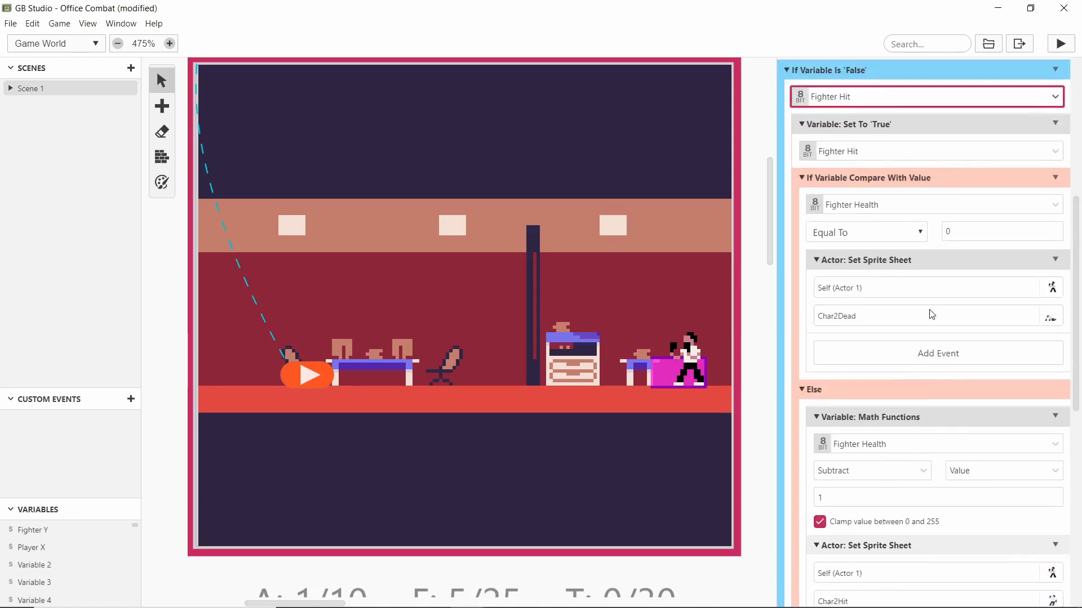
scroll(935, 312, down, 3)
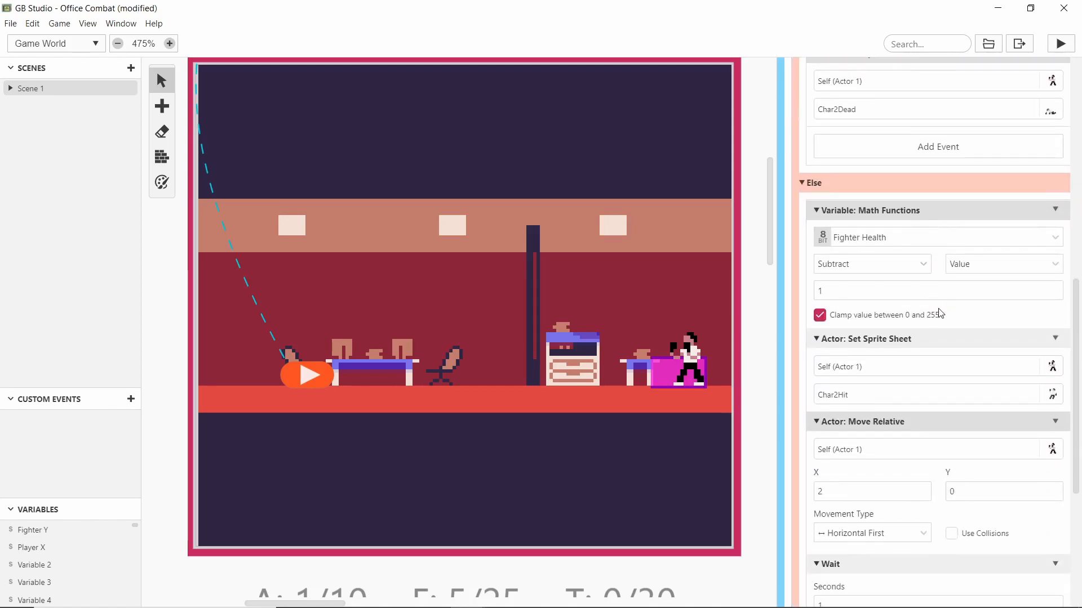
Recheck how the Group 1 hit script moves from the Fighter Health comparison to the health subtraction, Char2Hit sprite and relative movement
scroll(940, 314, up, 1)
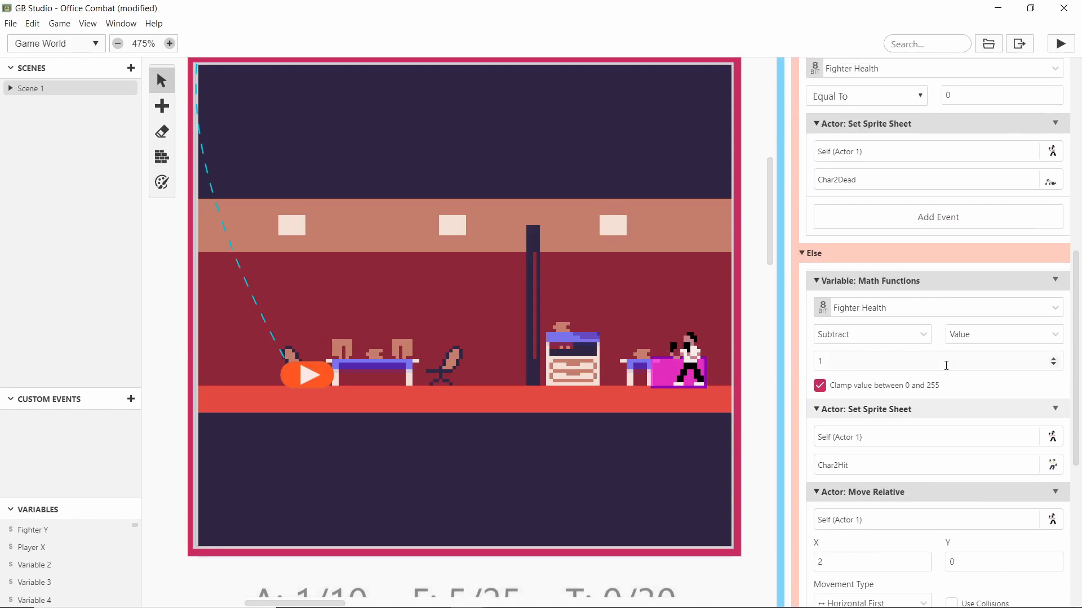
scroll(944, 368, down, 4)
scroll(877, 307, up, 1)
scroll(873, 306, up, 3)
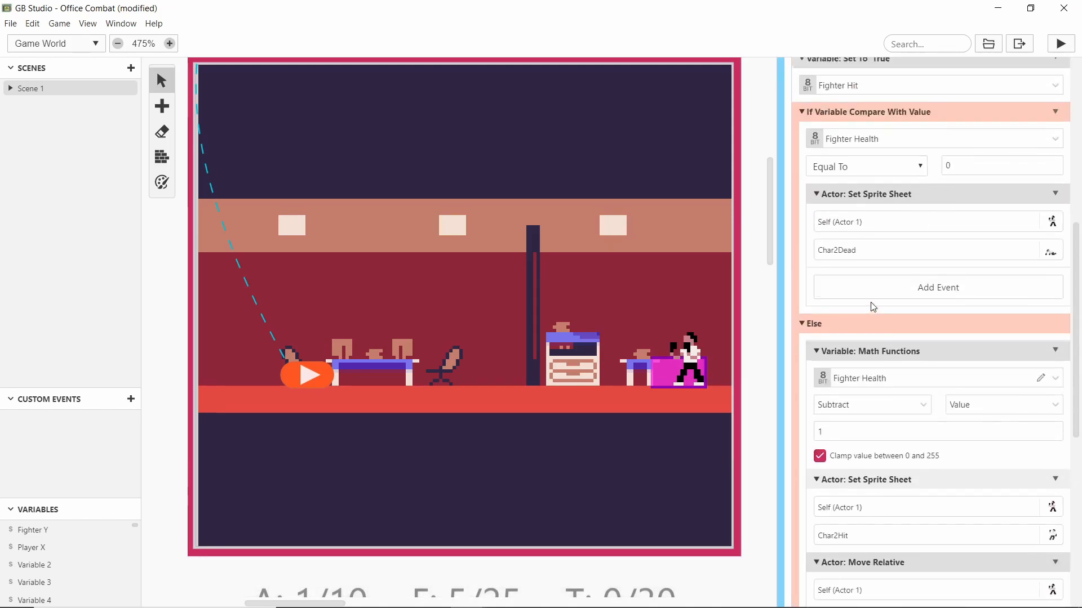
scroll(873, 306, up, 2)
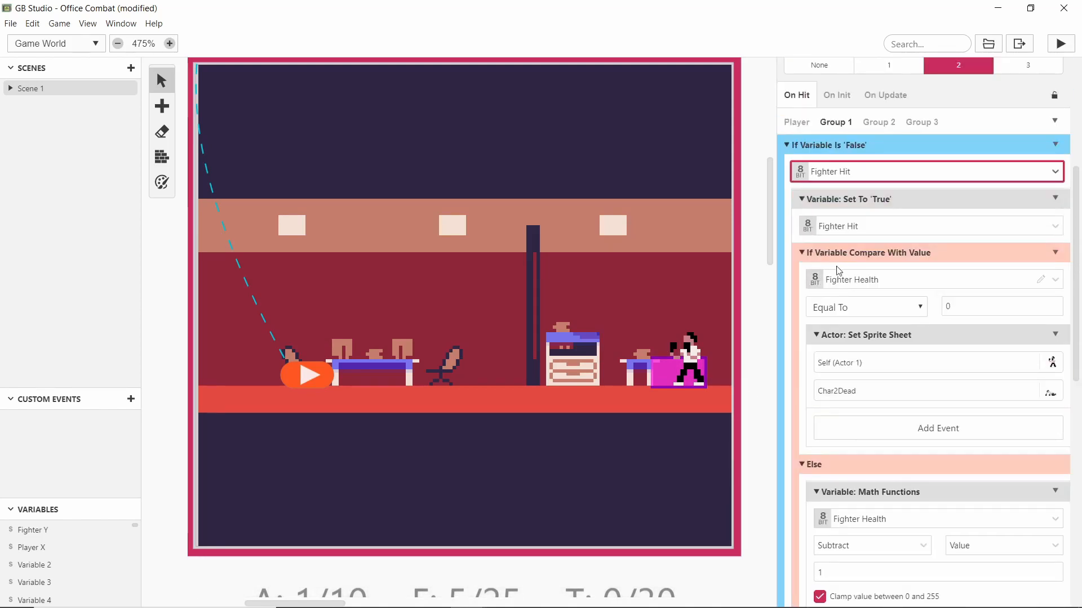
scroll(848, 272, down, 3)
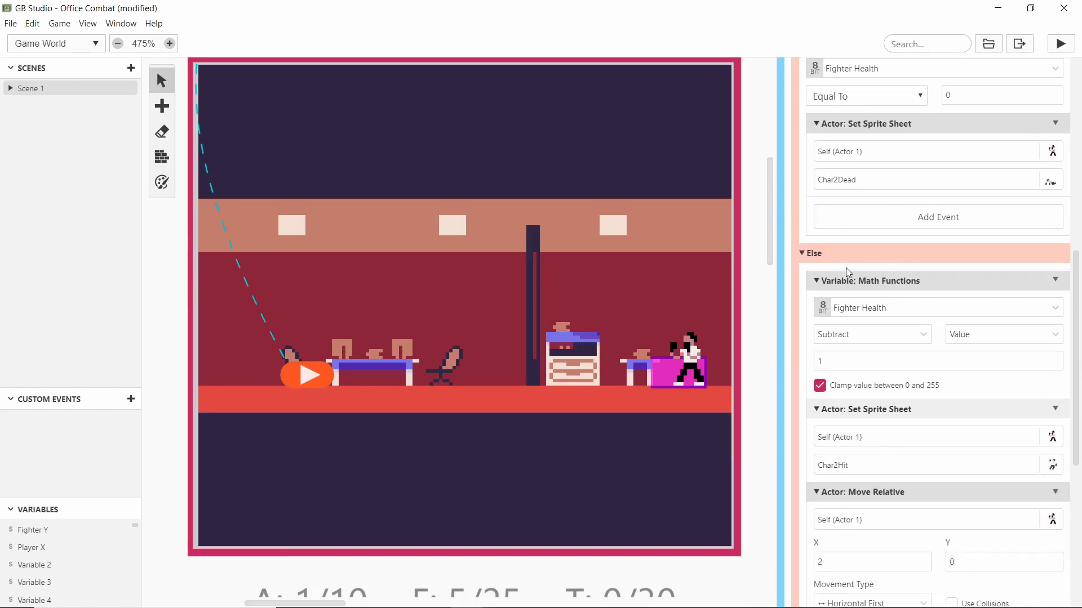
scroll(862, 266, down, 2)
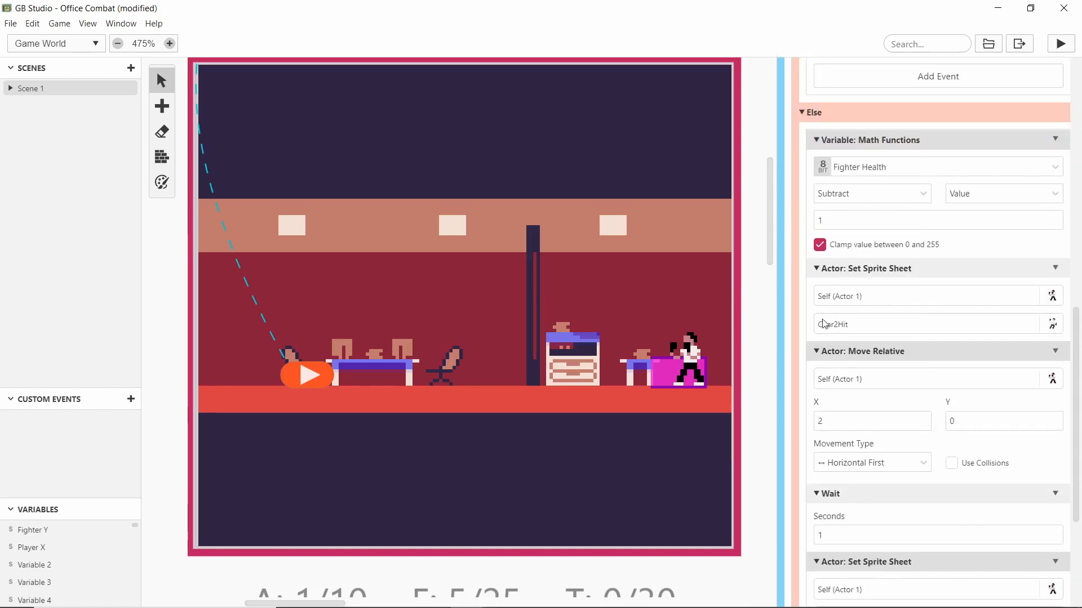
scroll(879, 298, down, 1)
Try the enemy actor beside the office chair near the middle of the scene and return it to its original spot by the small table
drag(686, 373, 481, 388)
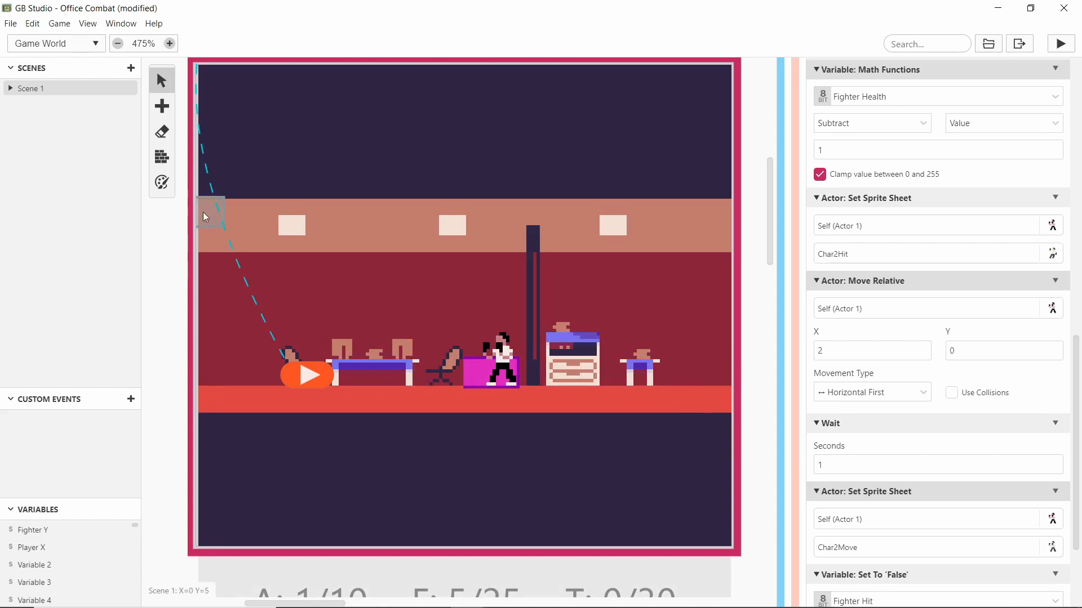
drag(473, 357, 660, 359)
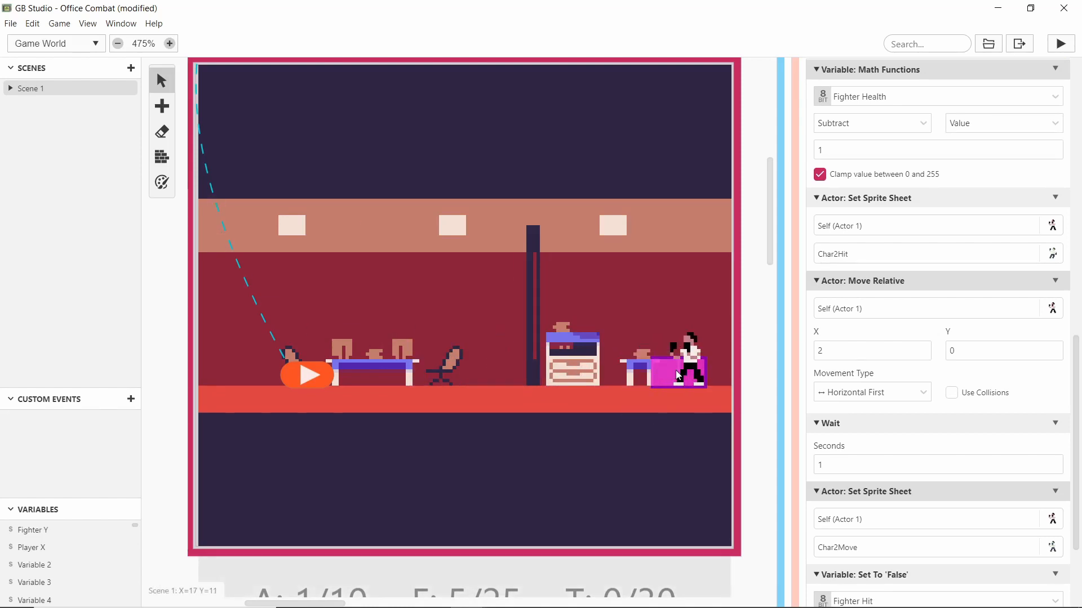
Open Scene 1's On Init script and examine the attack, wait and player sprite events attached to the A button
click(401, 358)
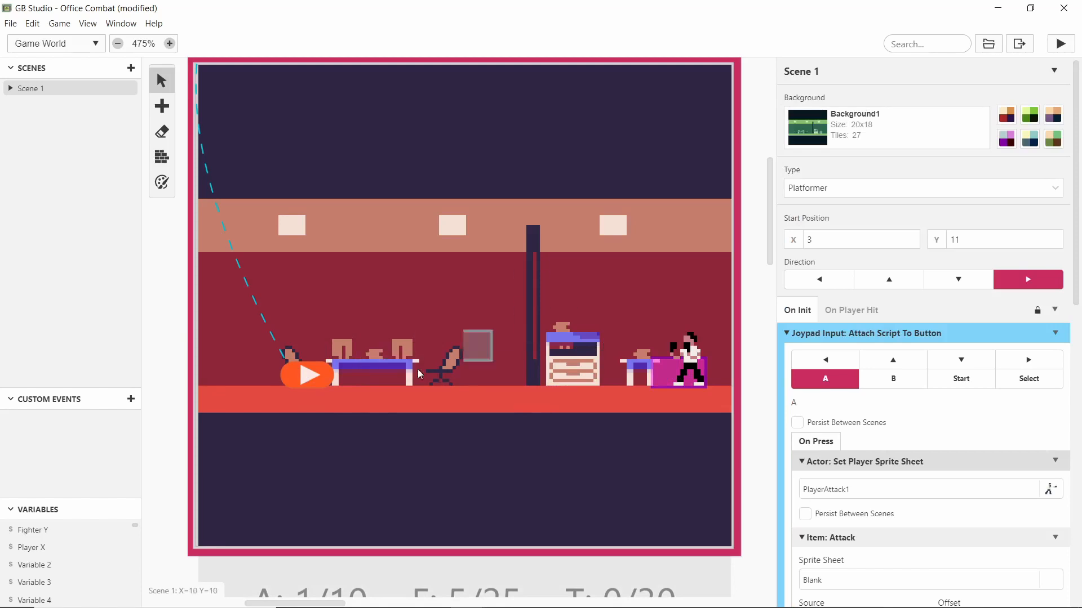
scroll(810, 305, down, 4)
scroll(767, 314, down, 8)
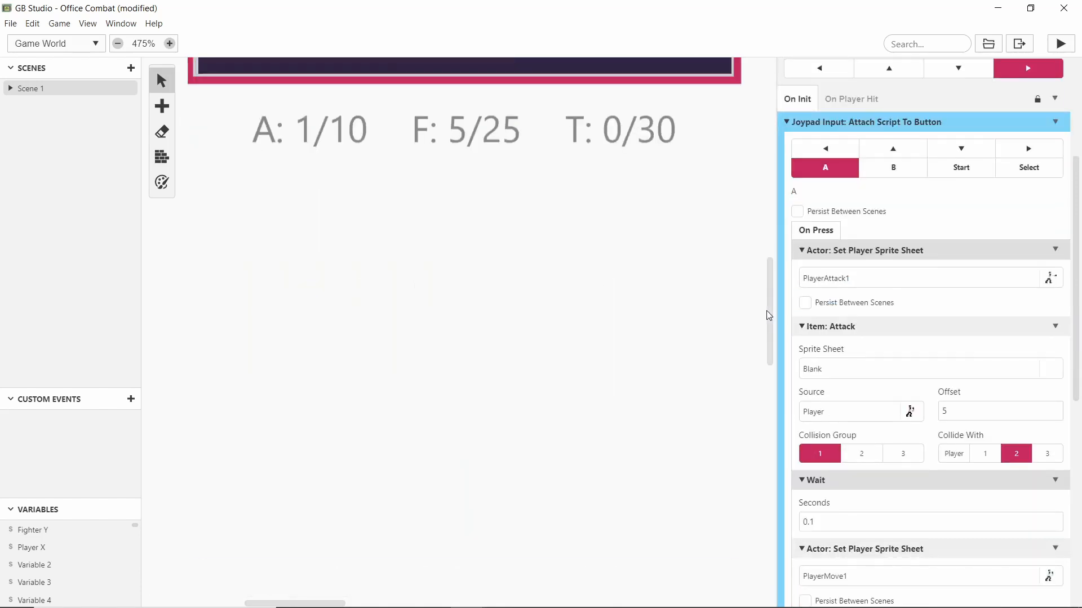
scroll(567, 449, up, 3)
Show the project settings and browse the sprites available for the player sprite sheet
click(566, 449)
click(849, 210)
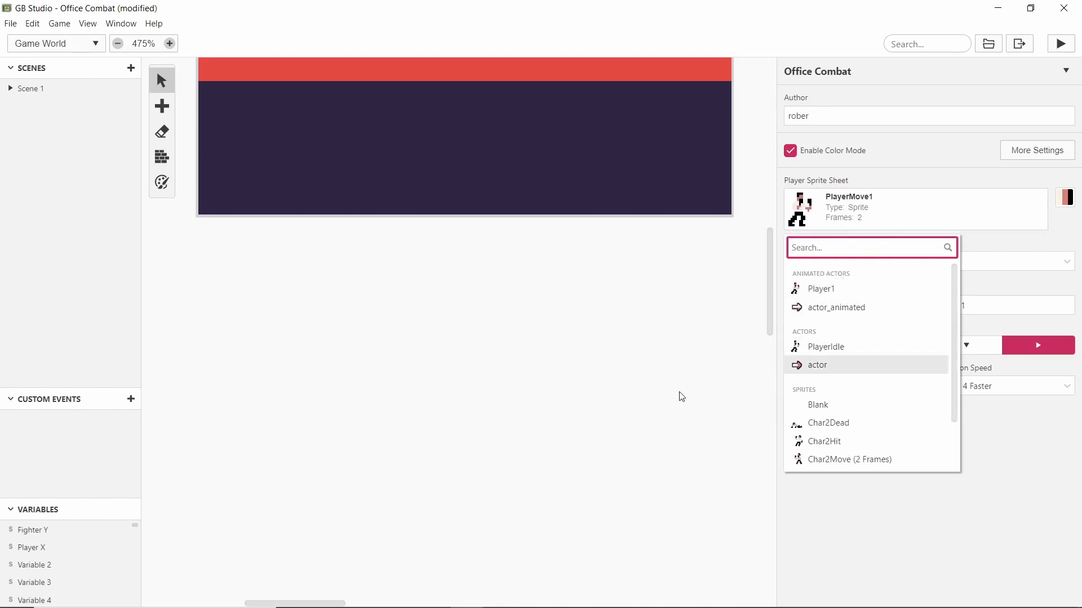
scroll(678, 394, up, 5)
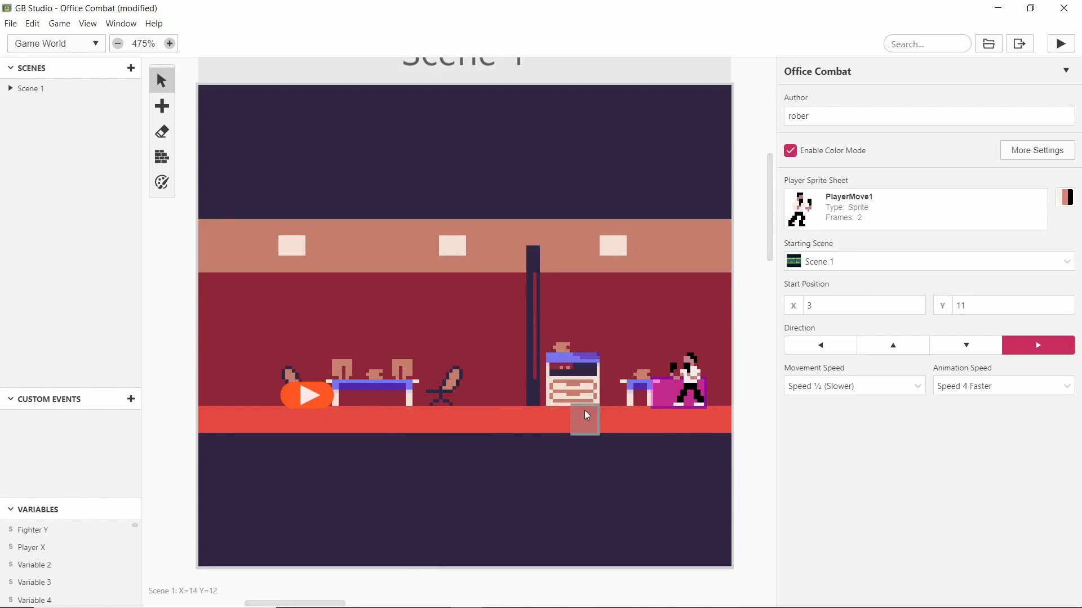
Open the enemy actor's settings, run the game, and walk the player back and forth around the approaching enemy near the desk
click(574, 364)
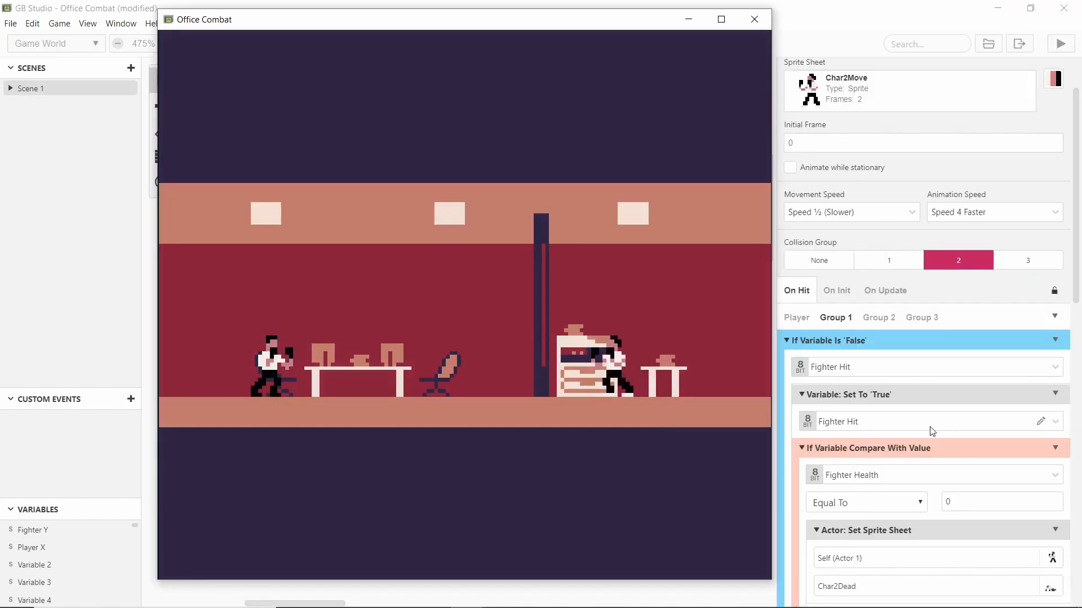
key(Left)
key(Right)
key(Right)
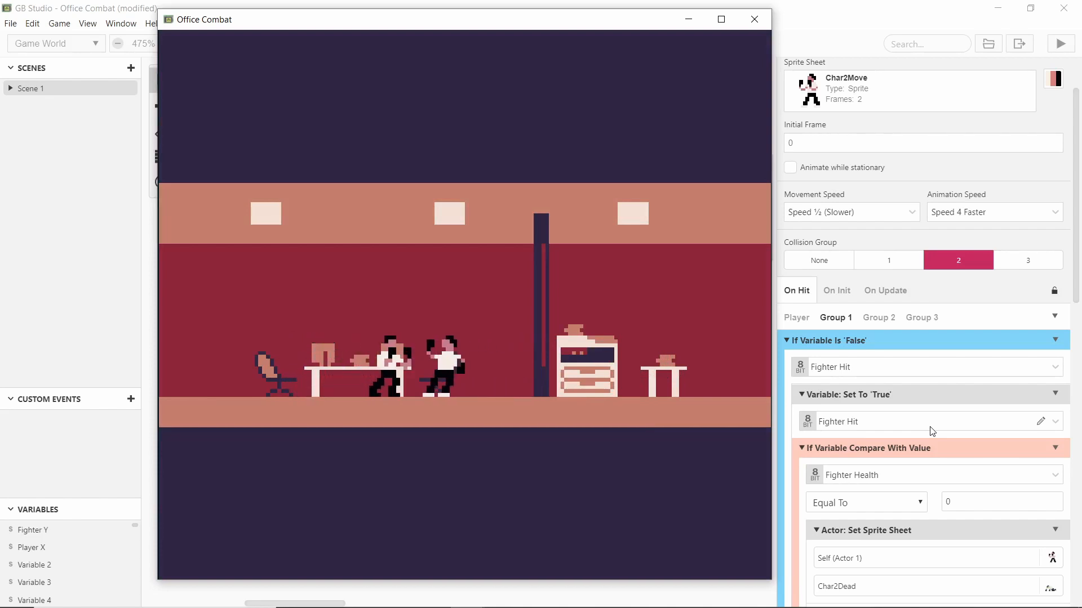
key(Left)
key(Right)
key(Left)
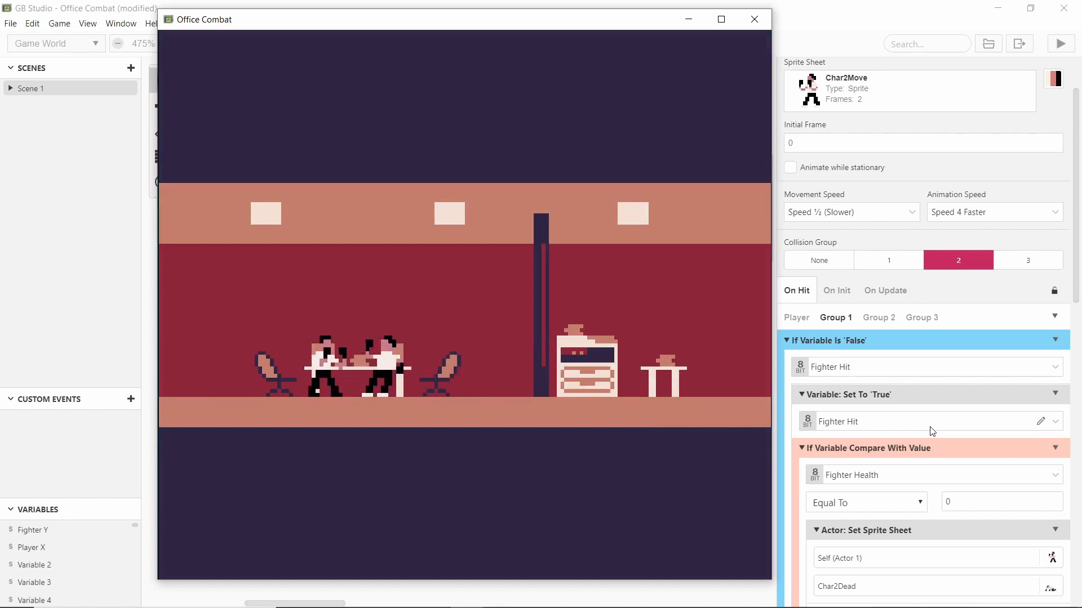
key(Right)
key(Left)
key(Right)
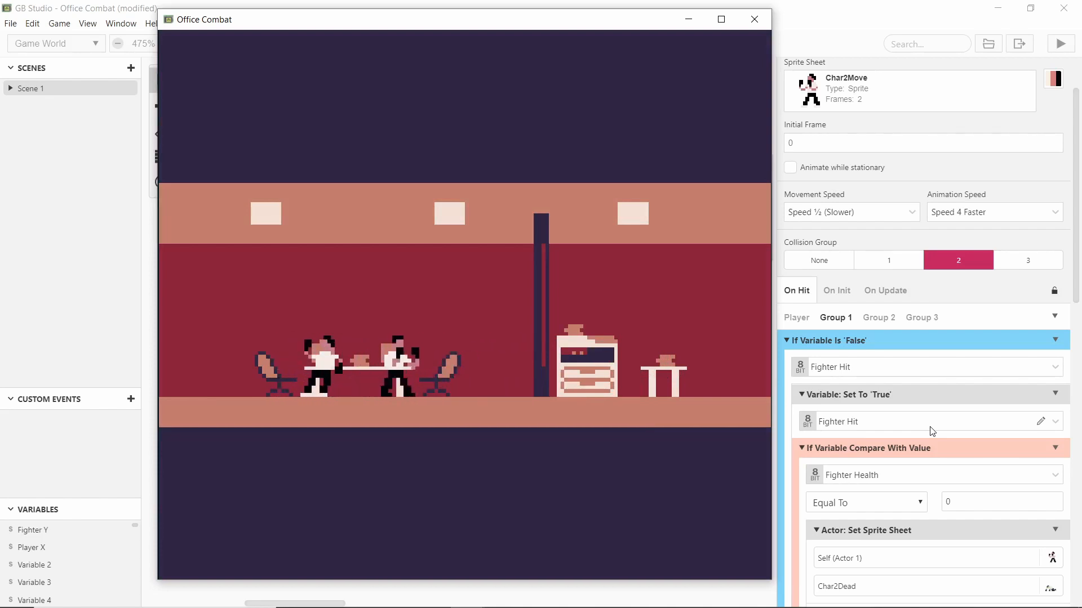
Test jumping and attacking against the enemy while crossing the office from the desk to the cabinet
key(x)
key(Left)
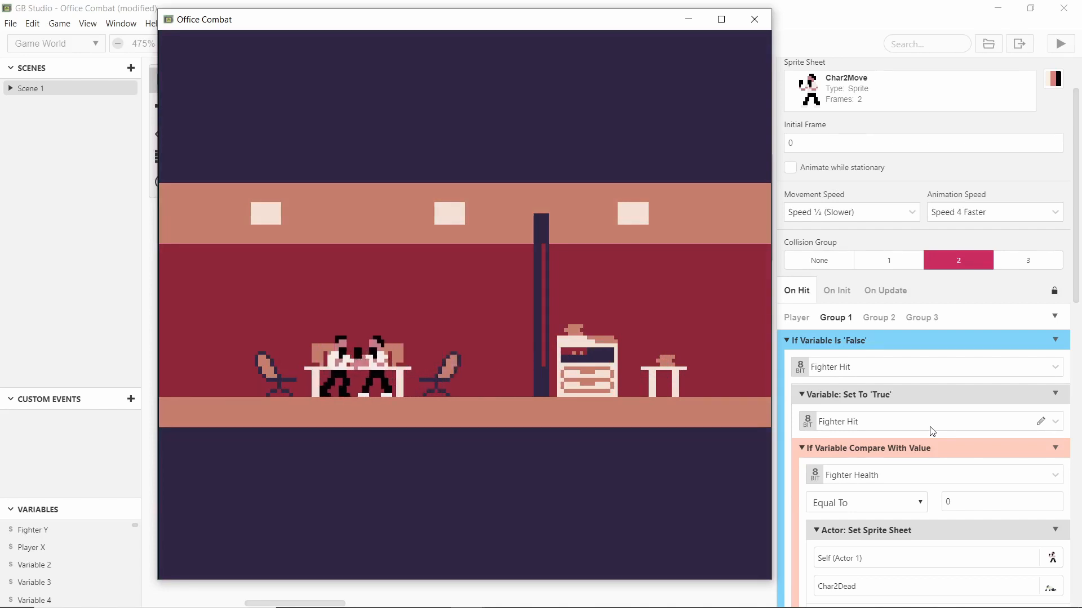
key(Right)
key(z)
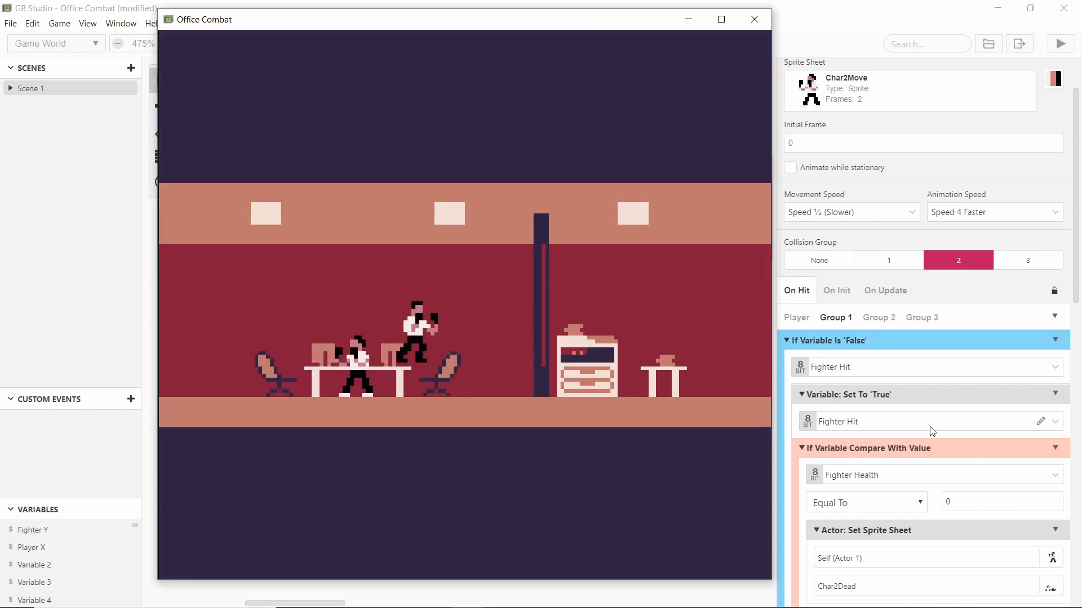
key(x)
key(Left)
key(x)
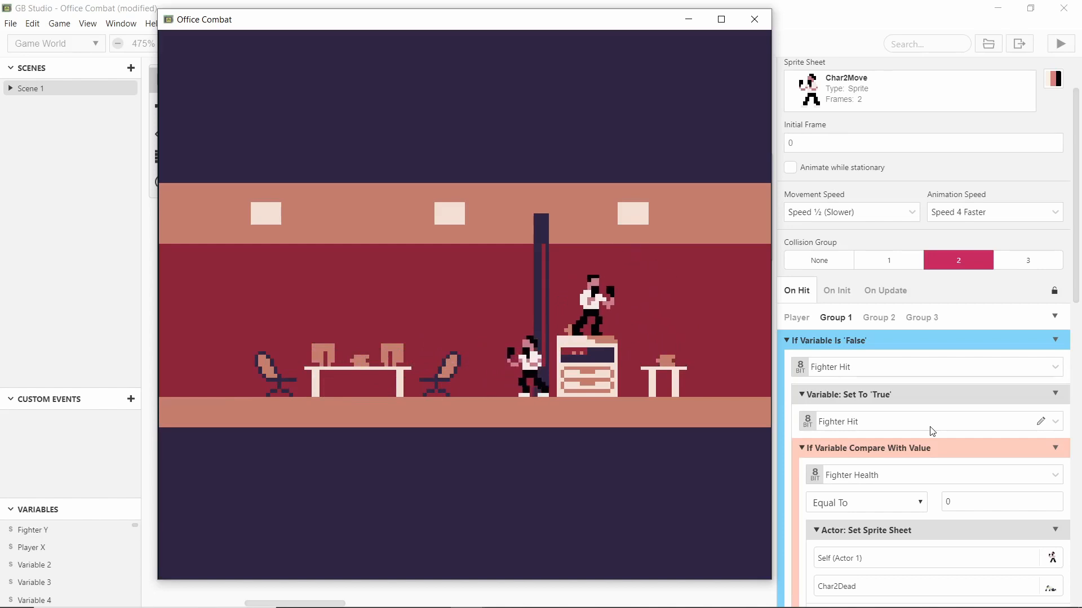
key(Right)
key(Left)
key(Right)
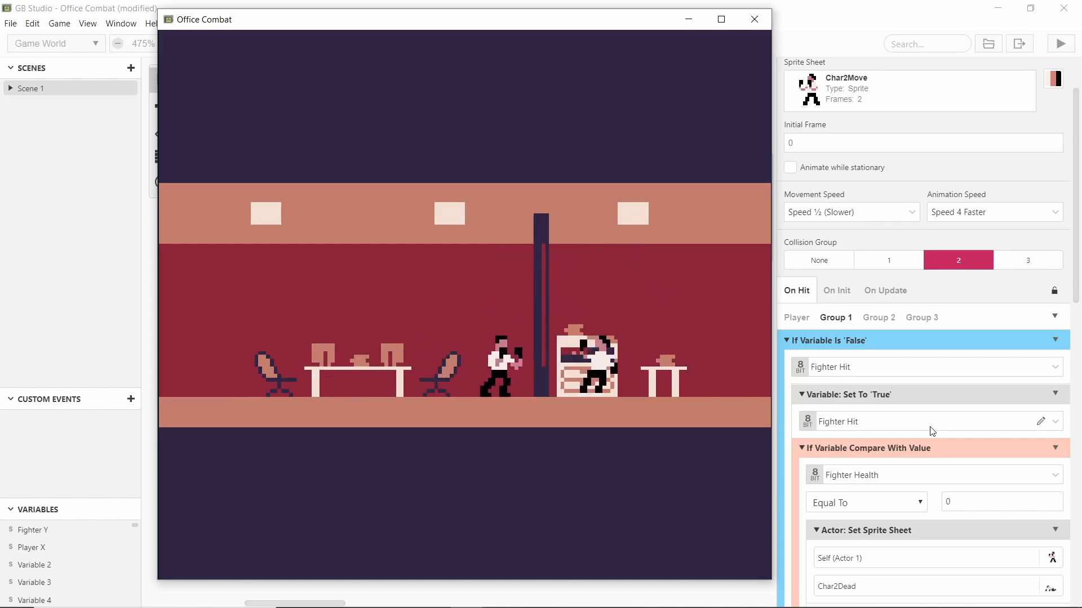
Knock out the enemy beside the cabinet and keep moving around its body until the fight restarts
key(x)
key(Left)
key(Left)
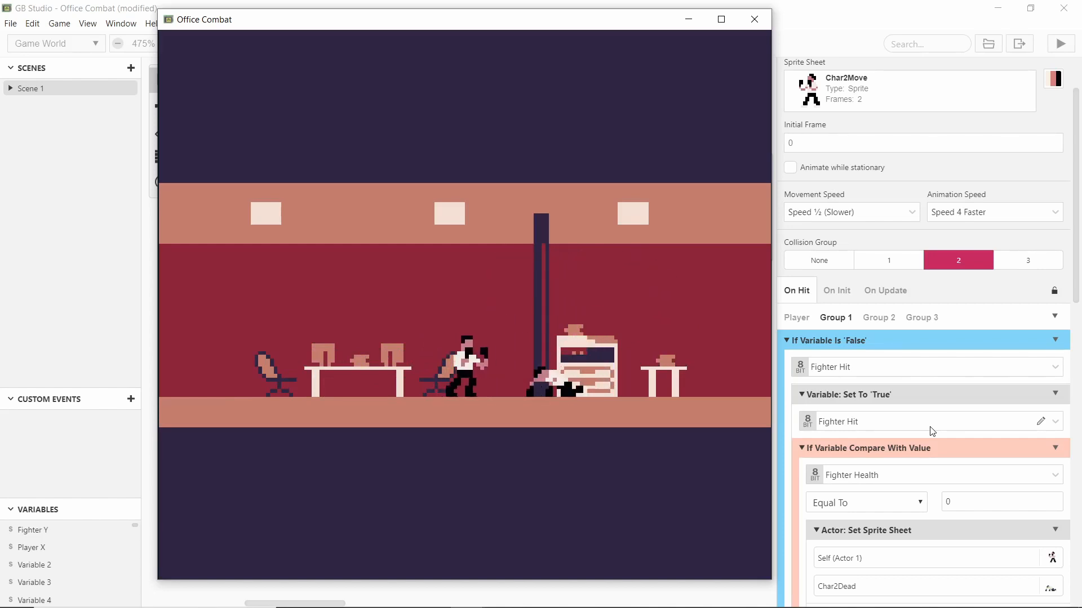
key(Right)
key(Left)
key(Right)
key(Left)
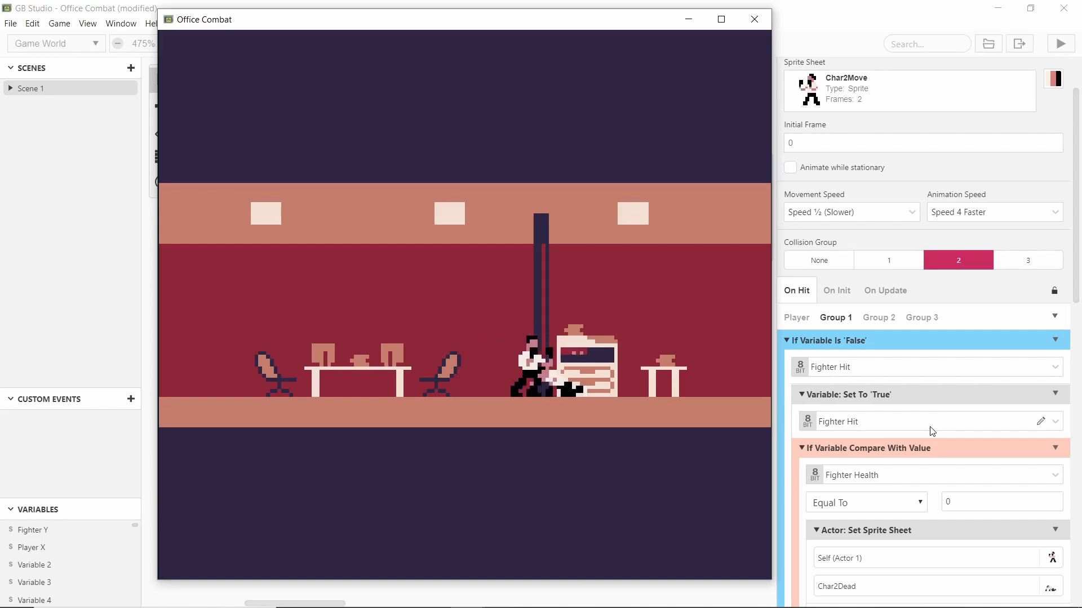
key(x)
key(x)
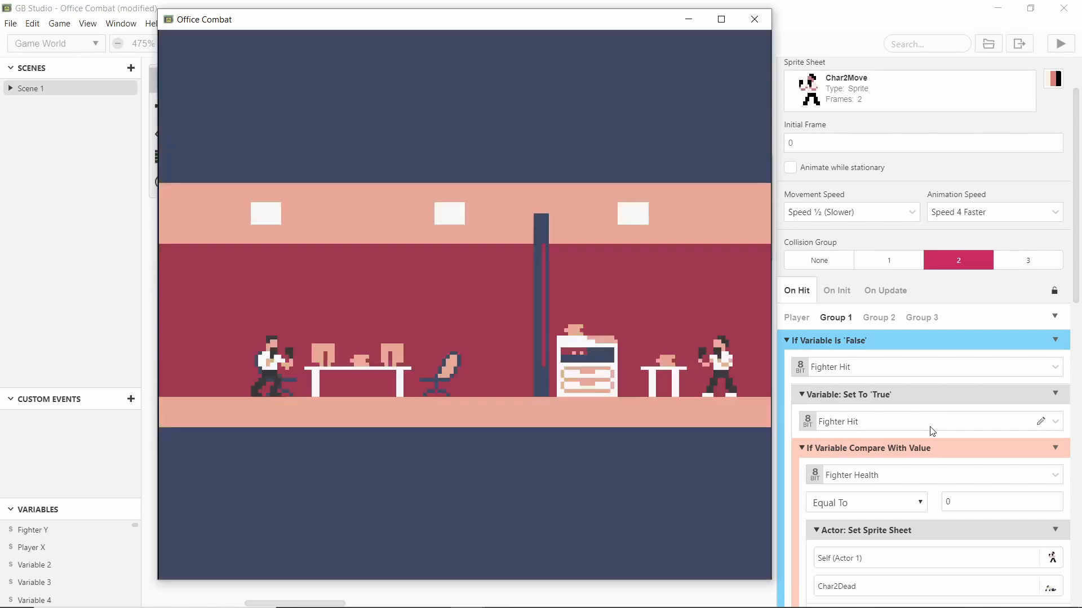
Play another round, meeting the enemy at the desk and leaping over it
key(Left)
key(Right)
key(x)
key(Left)
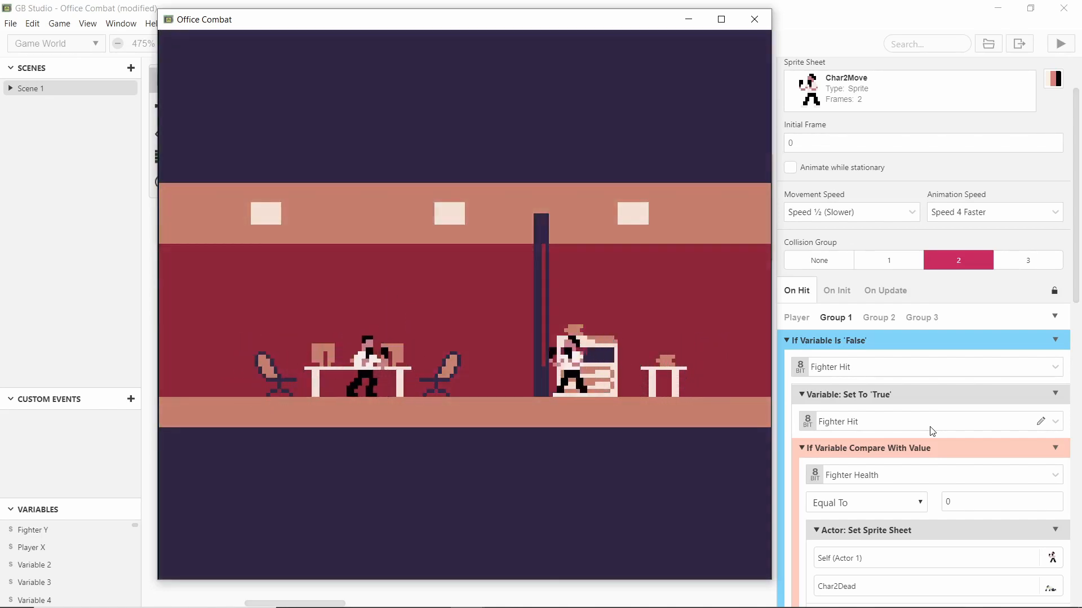
key(Right)
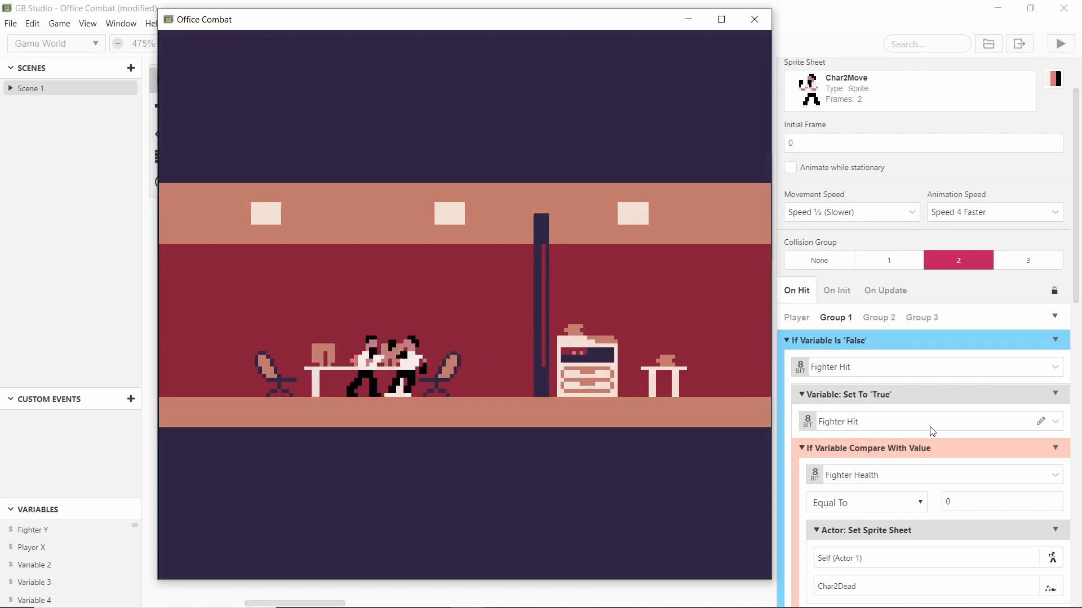
key(z)
key(Left)
key(Right)
key(x)
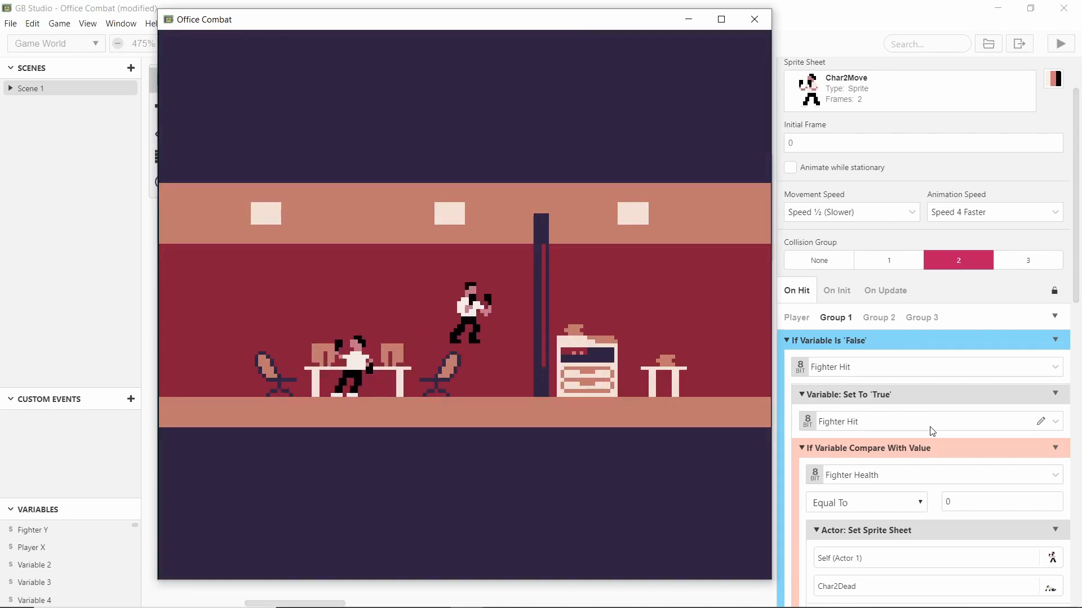
Continue the round by jumping past the cabinet and facing the enemy again between the office chair and the pillar
key(x)
key(Right)
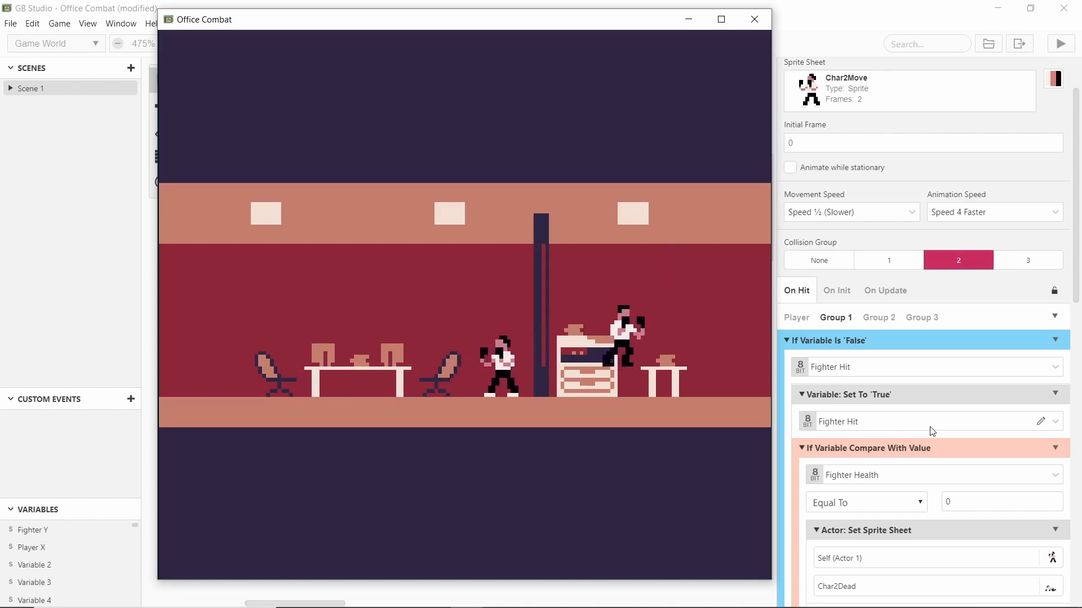
key(Left)
key(Right)
key(Left)
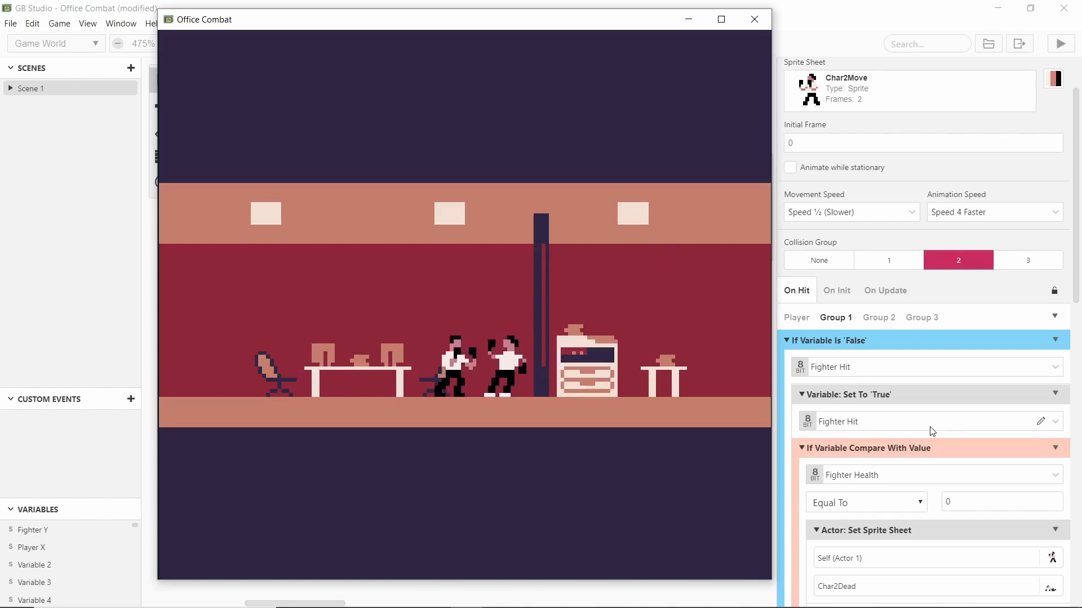
key(z)
key(Left)
key(x)
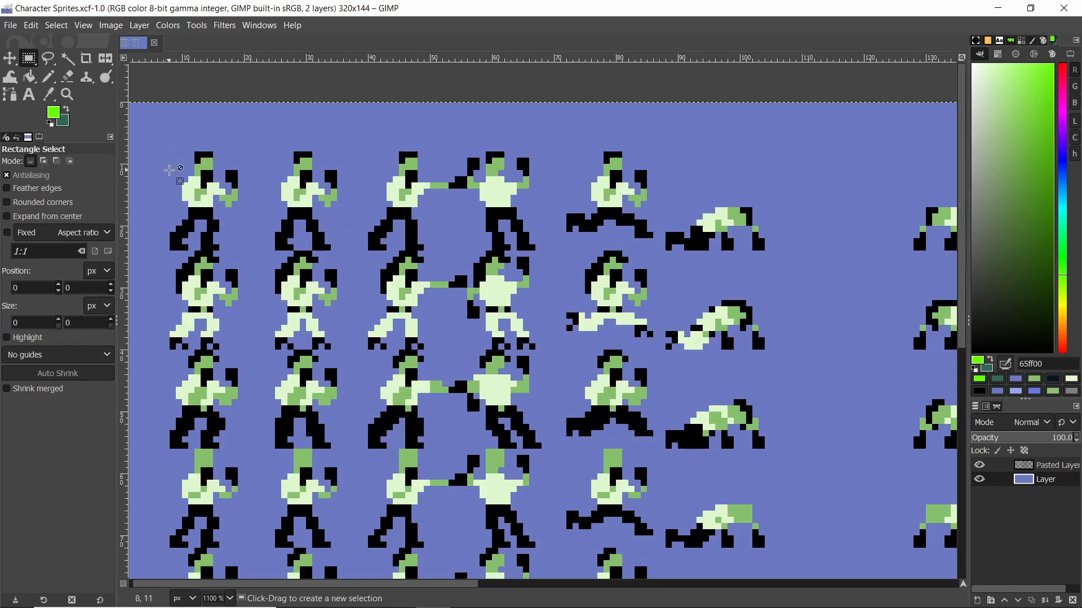
Switch to GIMP and examine the first character's poses in Character Sprites.xcf, briefly outlining them with a rectangular selection
ctrl+scroll(169, 170, down, 2)
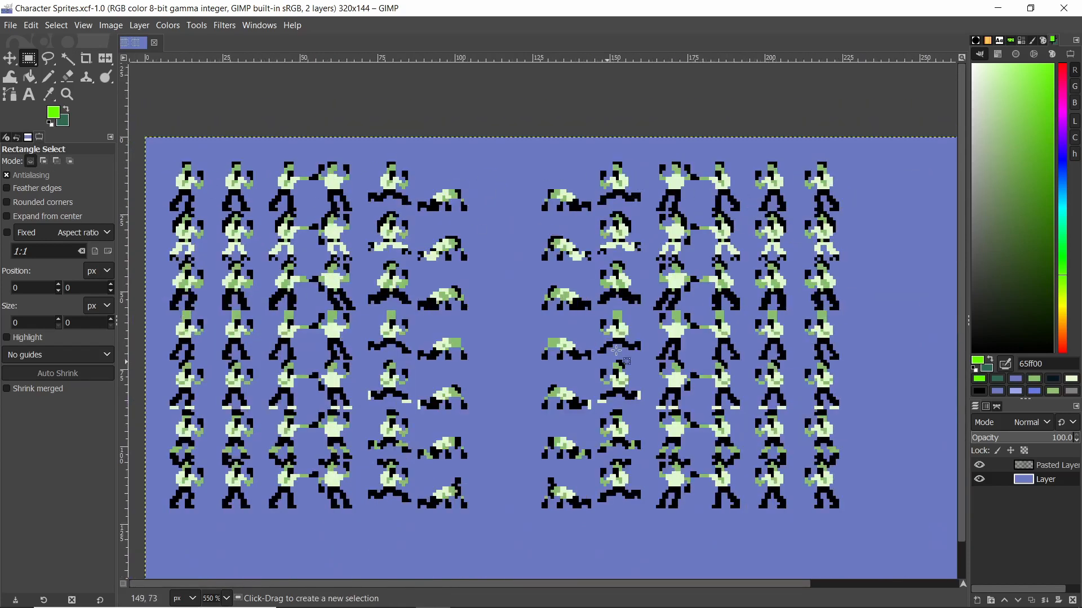
key(ctrl)
ctrl+scroll(174, 156, up, 4)
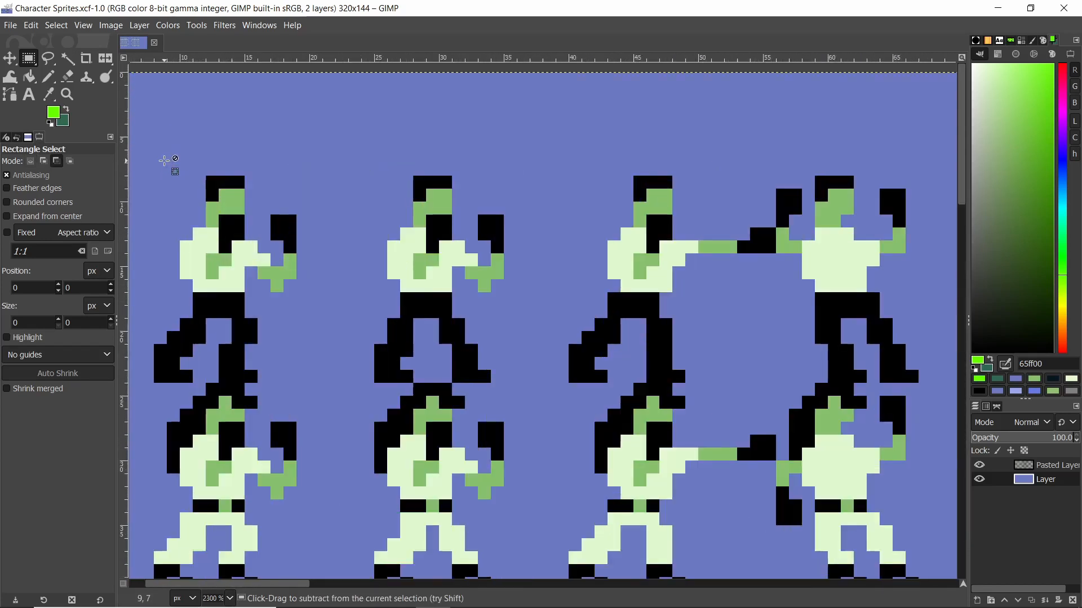
ctrl+scroll(164, 164, down, 2)
drag(159, 164, 809, 268)
click(361, 139)
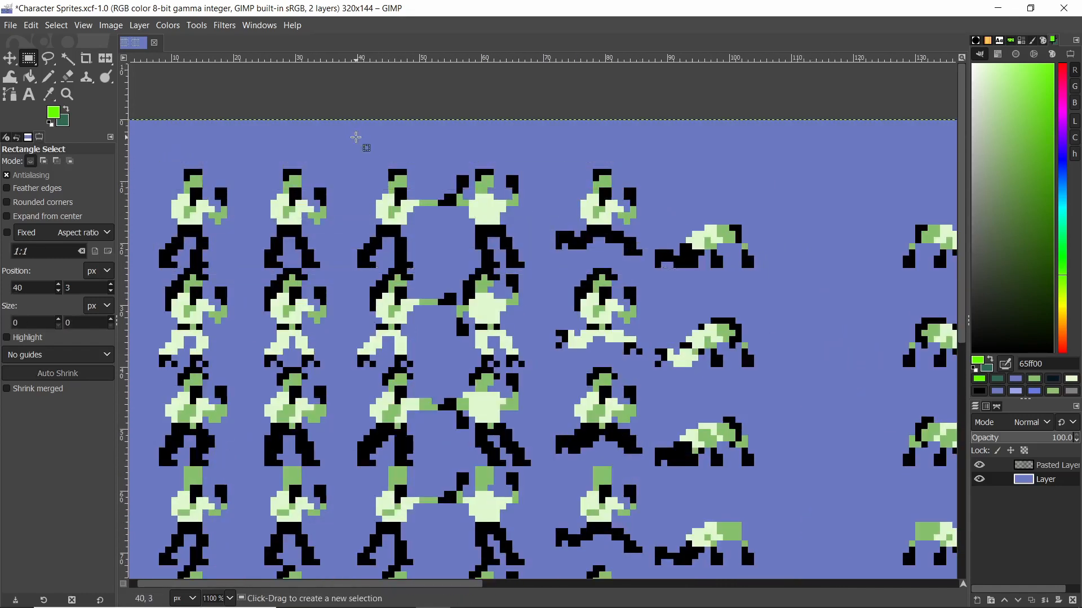
Examine the third character's row with a temporary rectangular selection, then view the rows of all the fighters
ctrl+scroll(329, 312, down, 2)
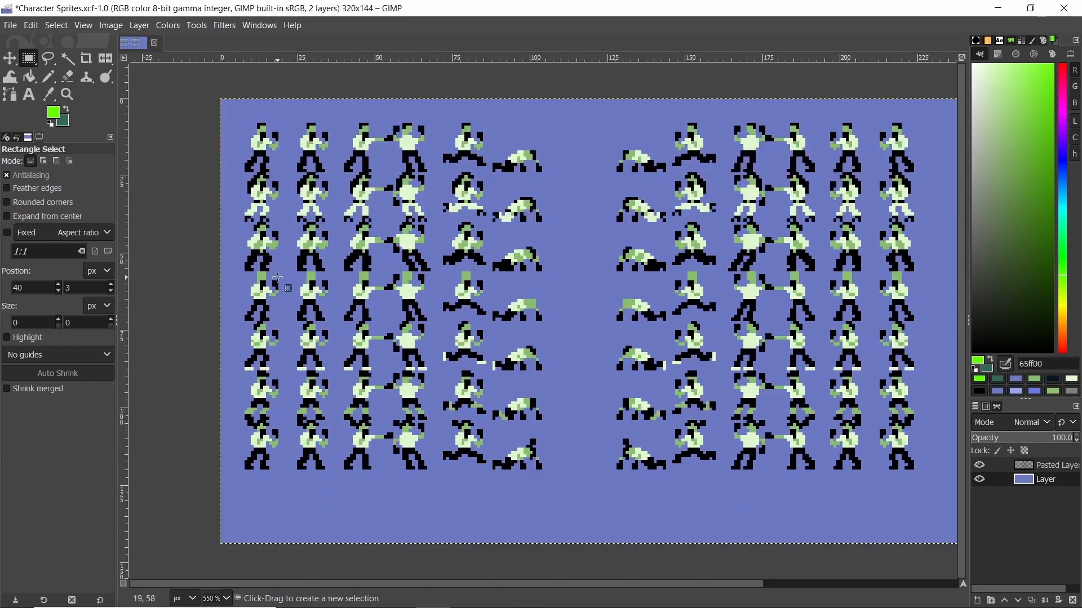
ctrl+scroll(233, 237, up, 4)
drag(290, 206, 731, 372)
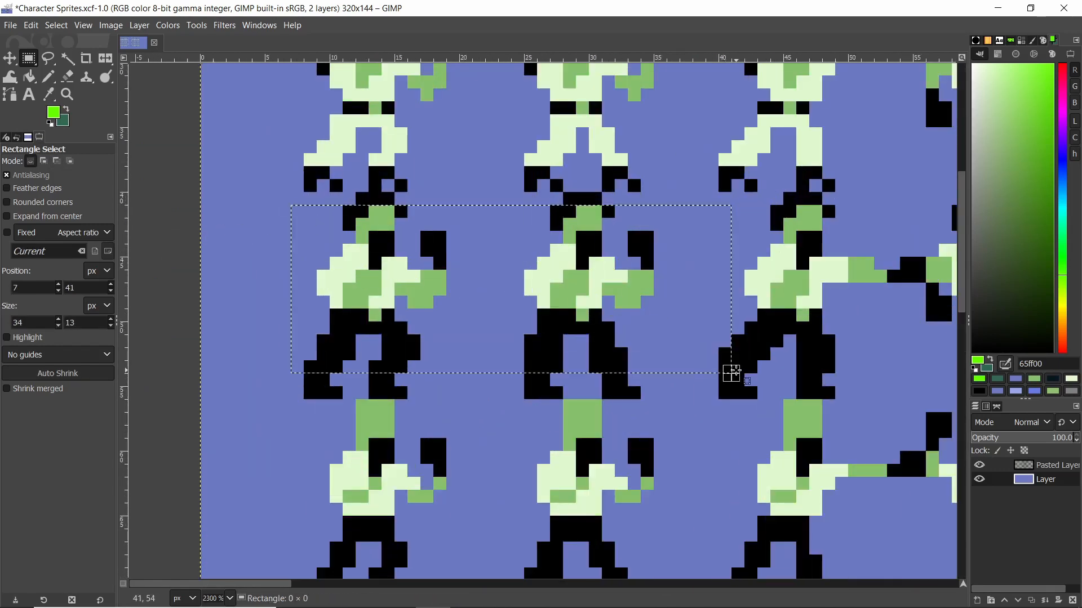
click(797, 335)
ctrl+scroll(372, 304, down, 1)
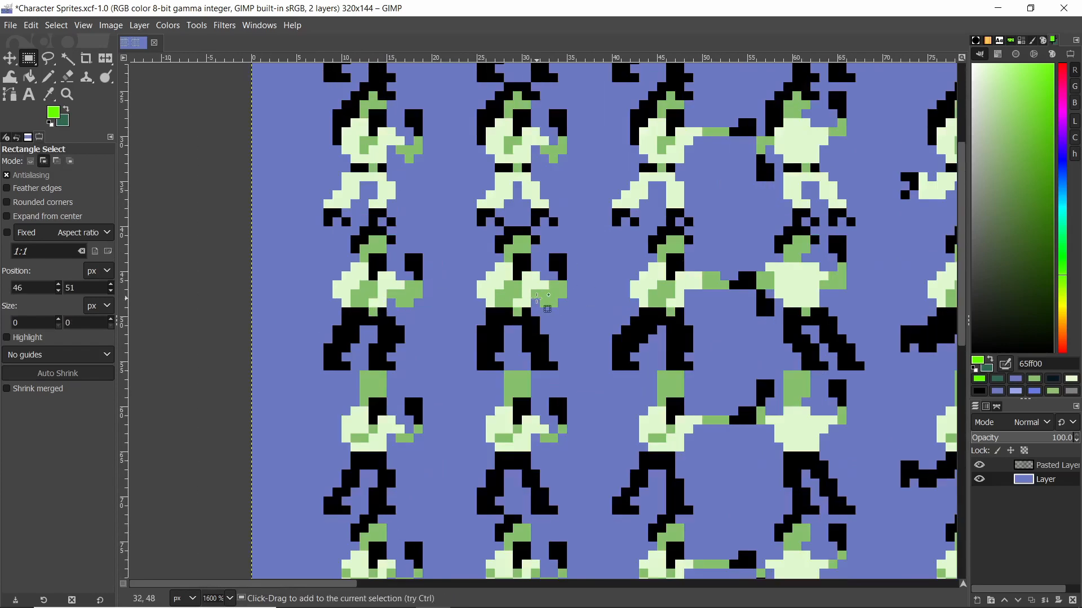
ctrl+scroll(537, 299, down, 3)
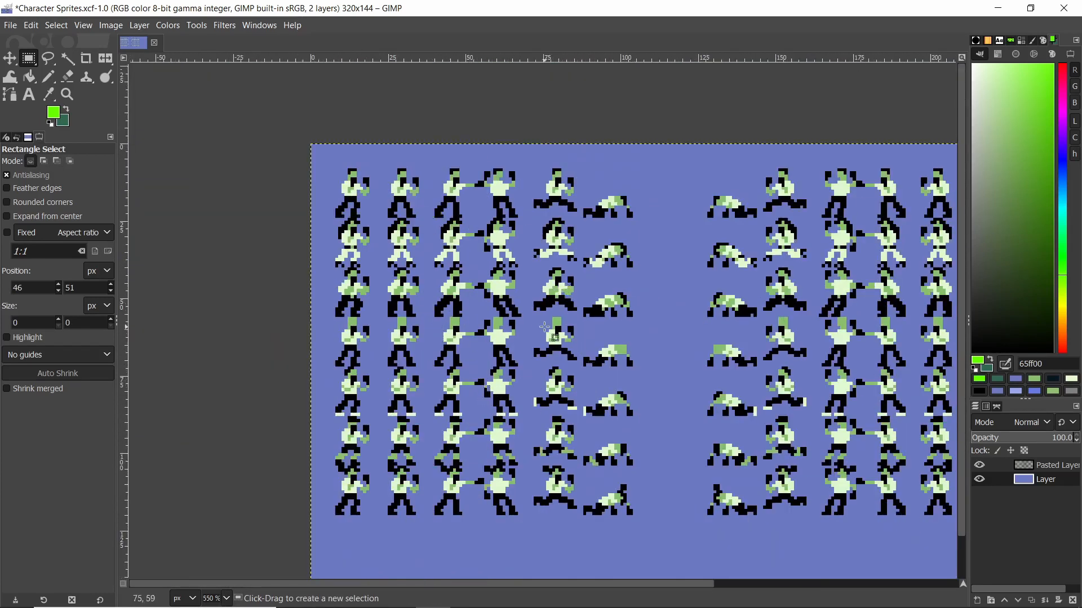
Examine the second character's row of sprites, briefly outlining its standing poses with a rectangular selection
ctrl+scroll(338, 220, down, 2)
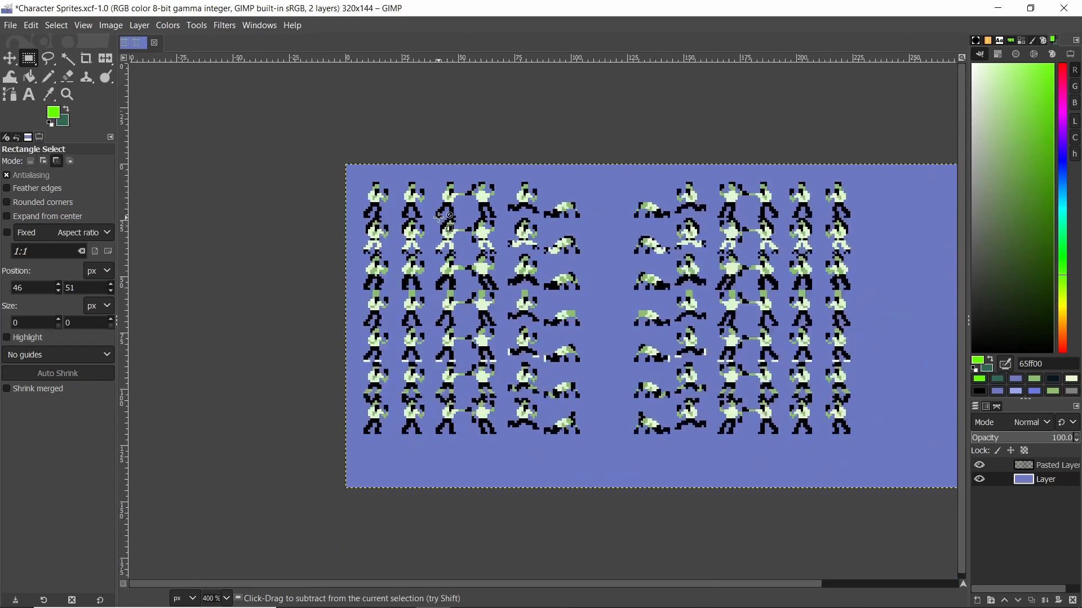
ctrl+scroll(338, 220, up, 5)
drag(307, 186, 612, 294)
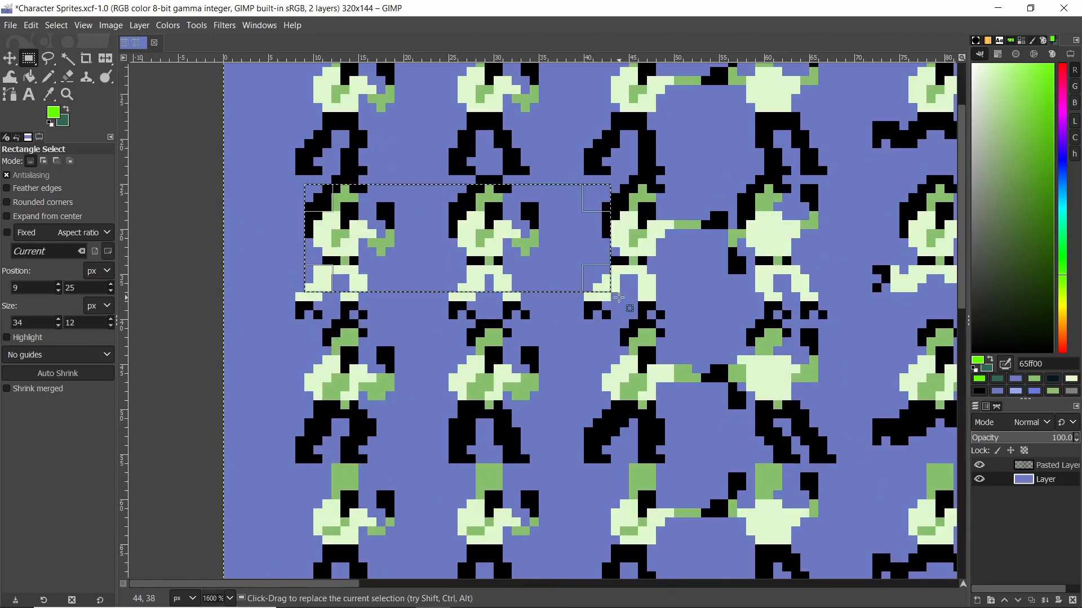
click(626, 305)
Examine the fourth and fifth characters' rows, briefly outlining each with a temporary rectangular selection
scroll(633, 217, down, 2)
scroll(396, 236, down, 2)
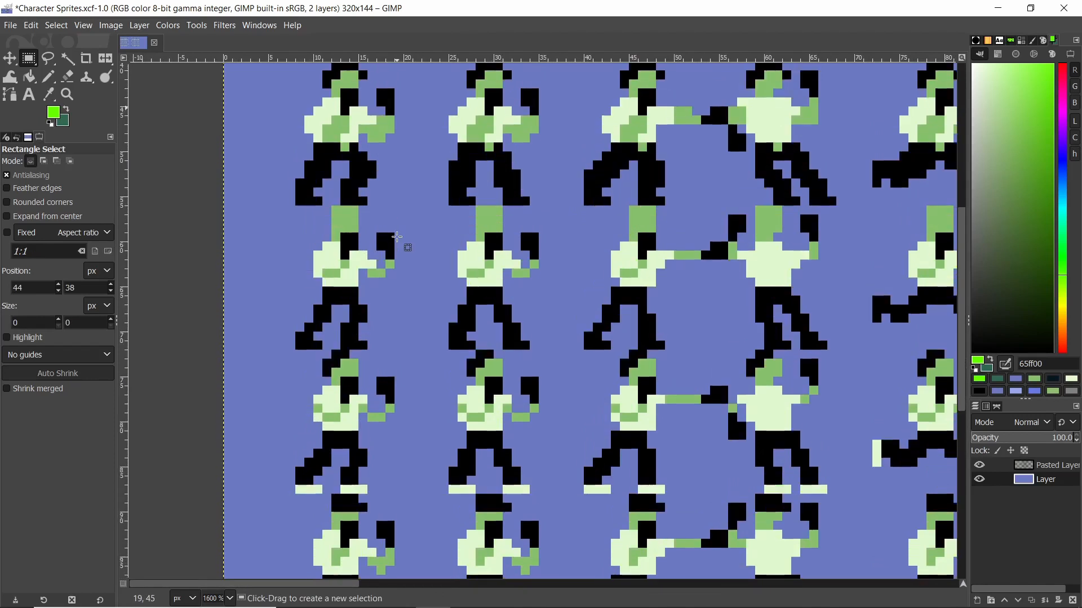
drag(287, 215, 675, 350)
click(725, 328)
scroll(424, 278, down, 4)
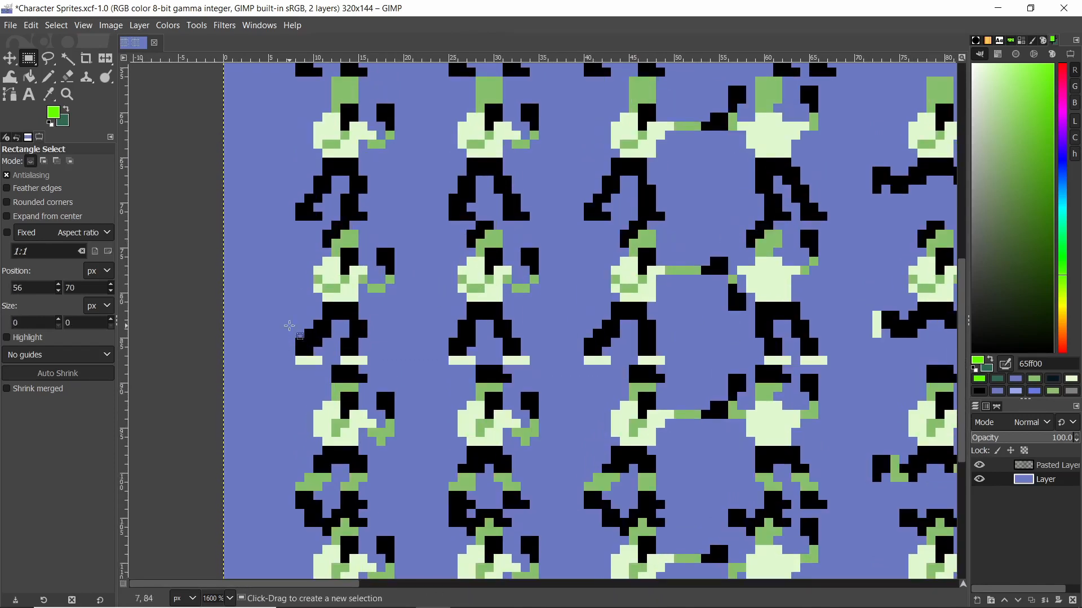
drag(272, 225, 702, 369)
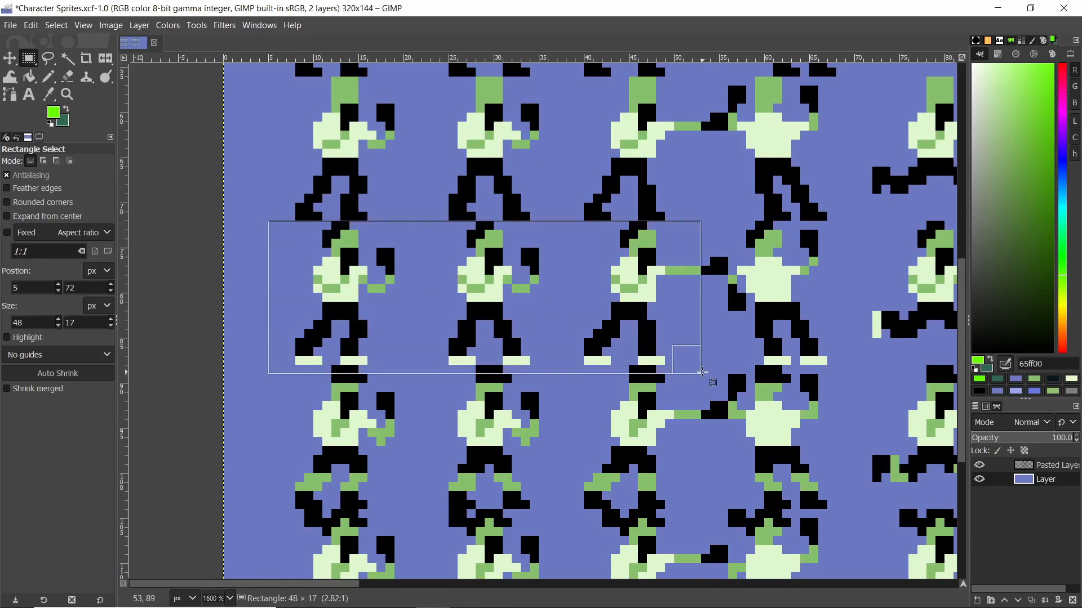
click(738, 350)
Examine the sixth and seventh characters' rows, outlining each with a rectangular selection and clearing it
scroll(513, 254, down, 4)
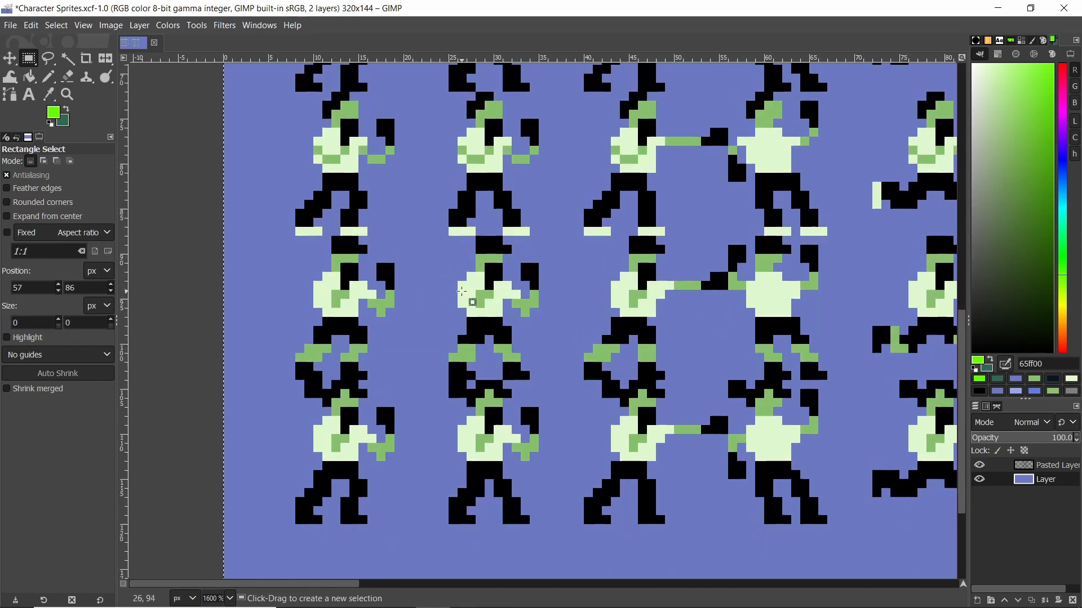
mouse_move(295, 238)
mouse_down()
mouse_move(459, 331)
mouse_move(297, 241)
mouse_up()
drag(692, 236, 232, 380)
click(258, 461)
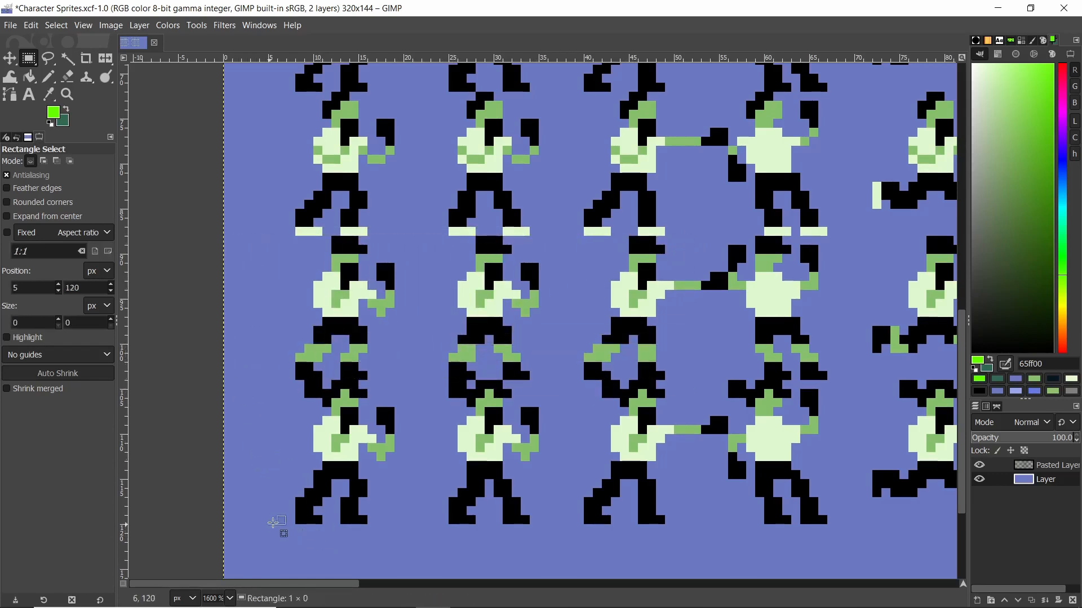
drag(272, 522, 893, 374)
ctrl+scroll(454, 337, down, 4)
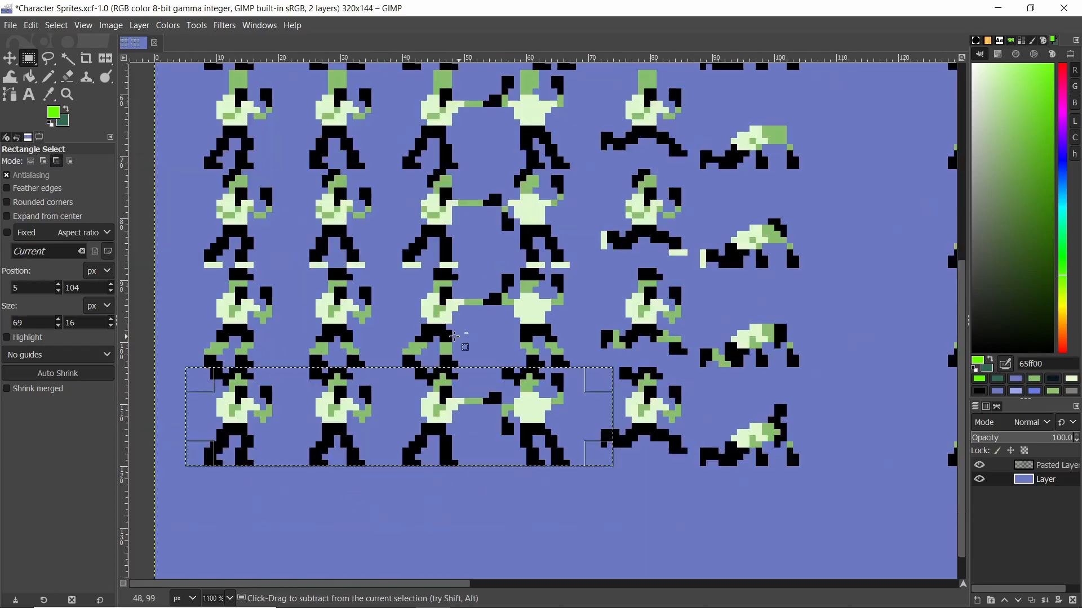
scroll(410, 280, up, 4)
scroll(389, 155, down, 5)
click(552, 450)
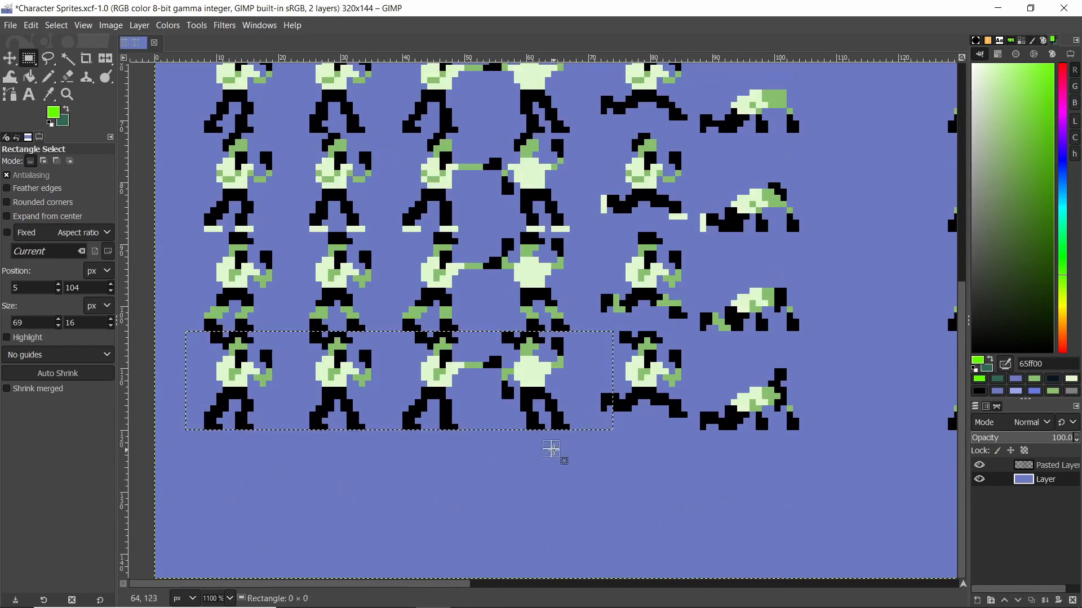
View the mirrored poses of all the fighters, then return to the original poses
ctrl+scroll(447, 272, down, 1)
scroll(439, 268, up, 4)
shift+scroll(442, 267, down, 6)
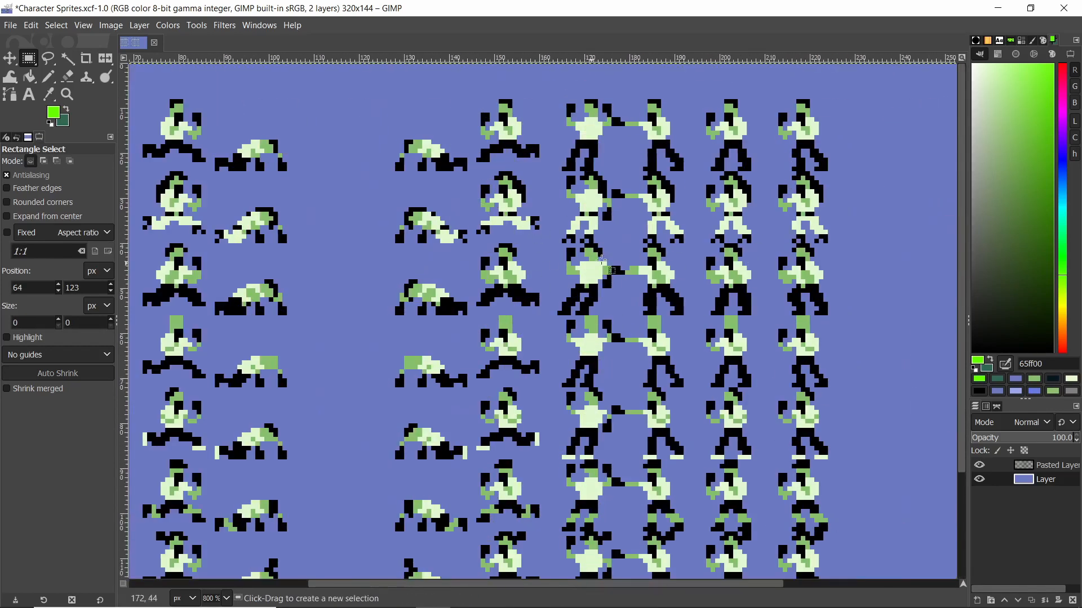
shift+scroll(633, 239, up, 5)
ctrl+scroll(362, 138, down, 2)
ctrl+scroll(391, 110, up, 3)
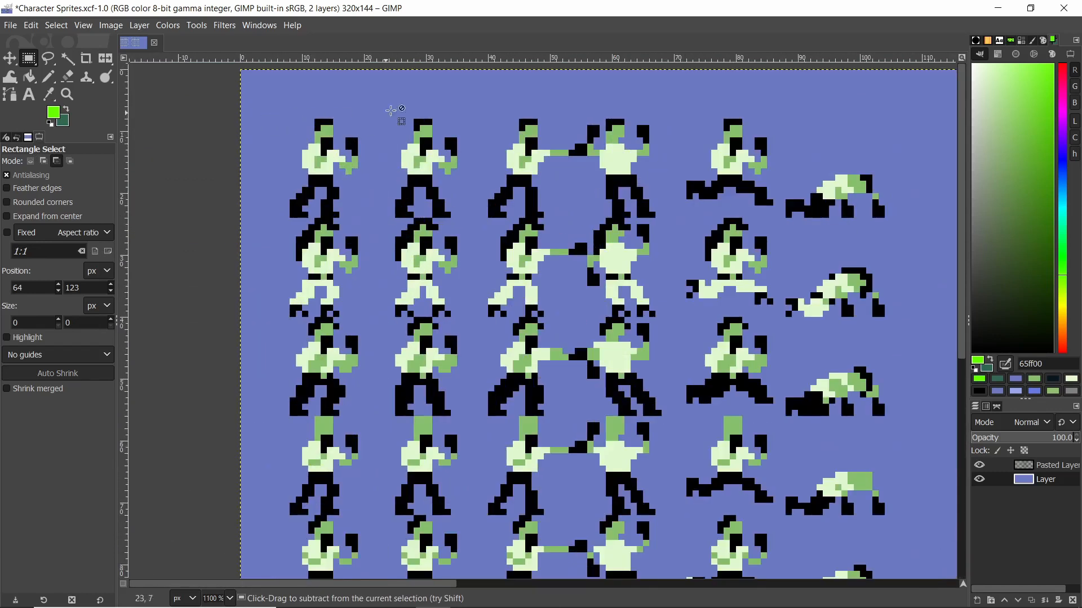
Outline the first character's two walking poses with a temporary rectangular selection and compare them with the other poses
drag(246, 107, 470, 217)
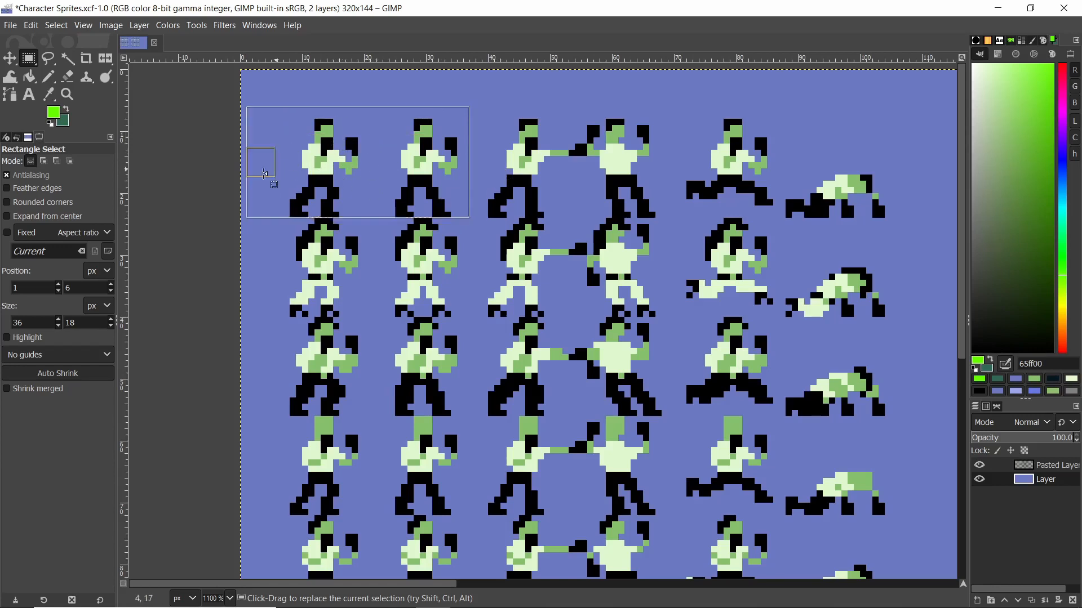
click(230, 176)
ctrl+scroll(550, 141, up, 1)
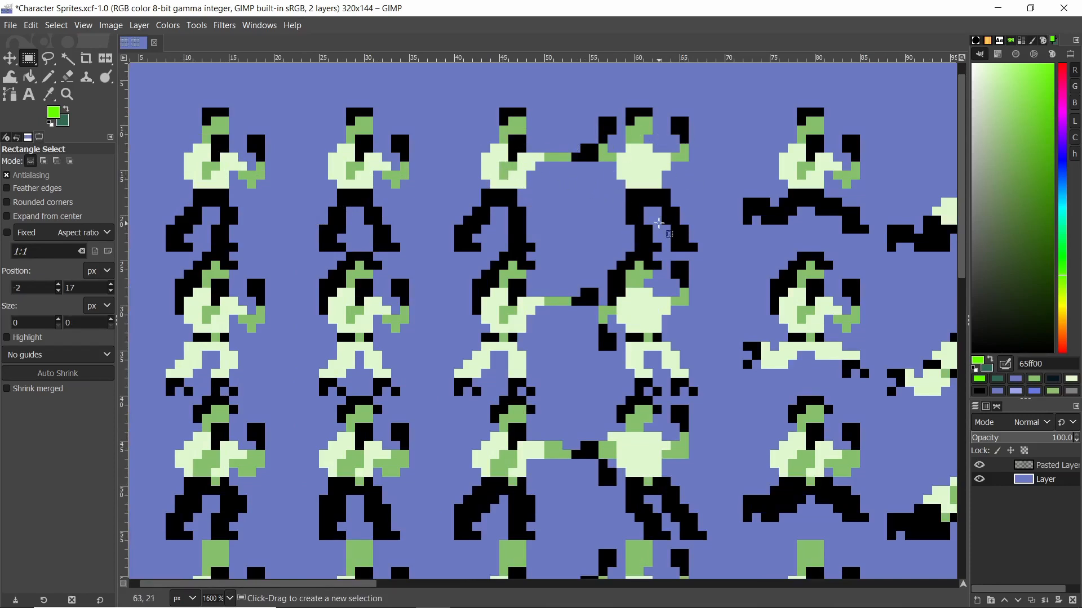
ctrl+scroll(633, 133, down, 3)
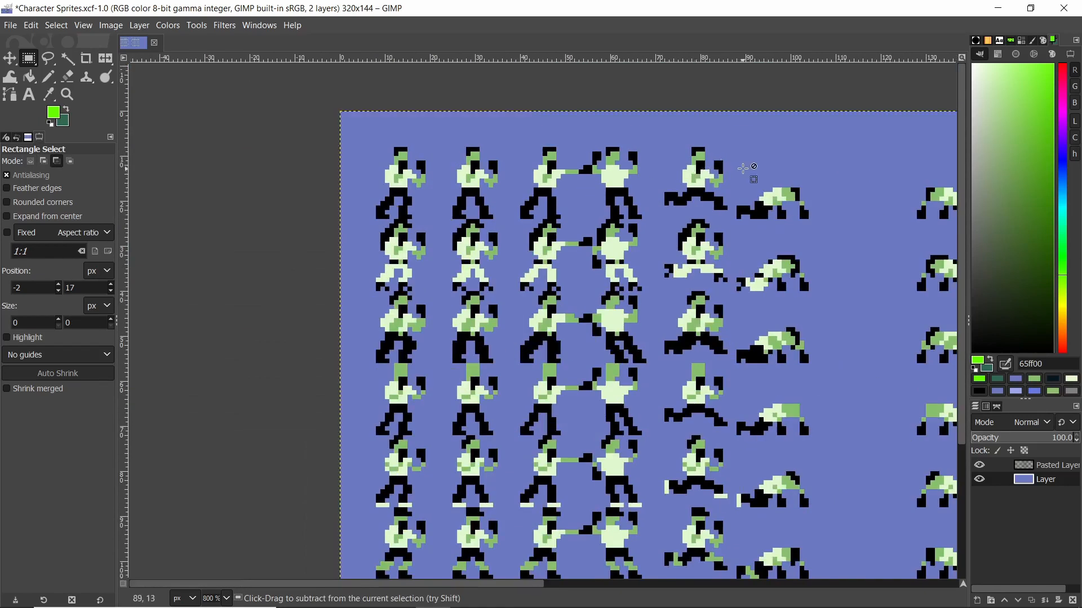
ctrl+scroll(693, 144, up, 2)
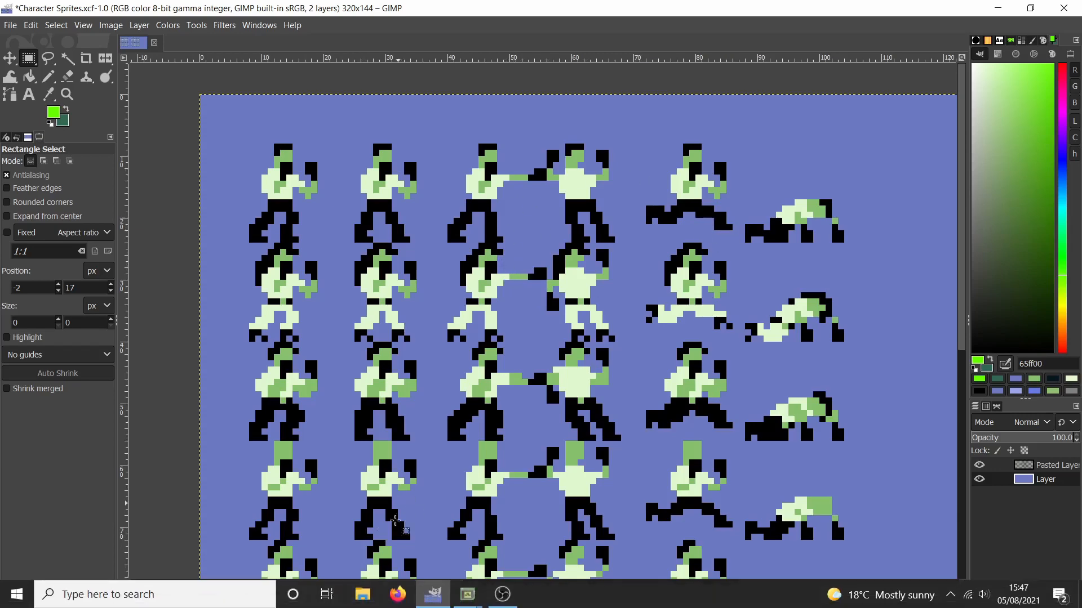
Switch to GB Studio and view the Player1, Char2Move, Char2Hit and Char2Dead sprites
click(398, 596)
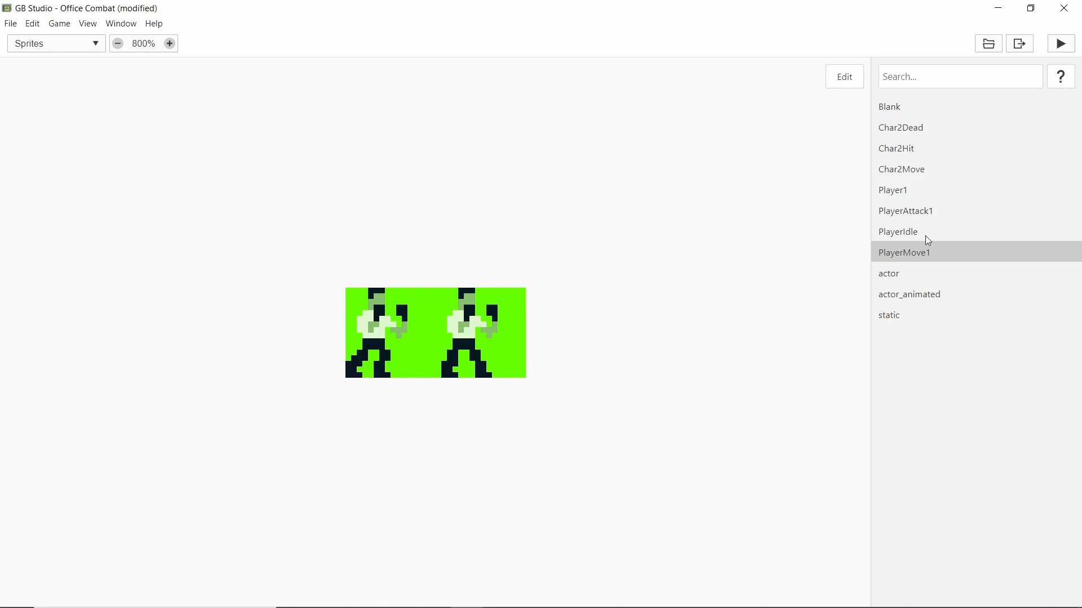
click(912, 192)
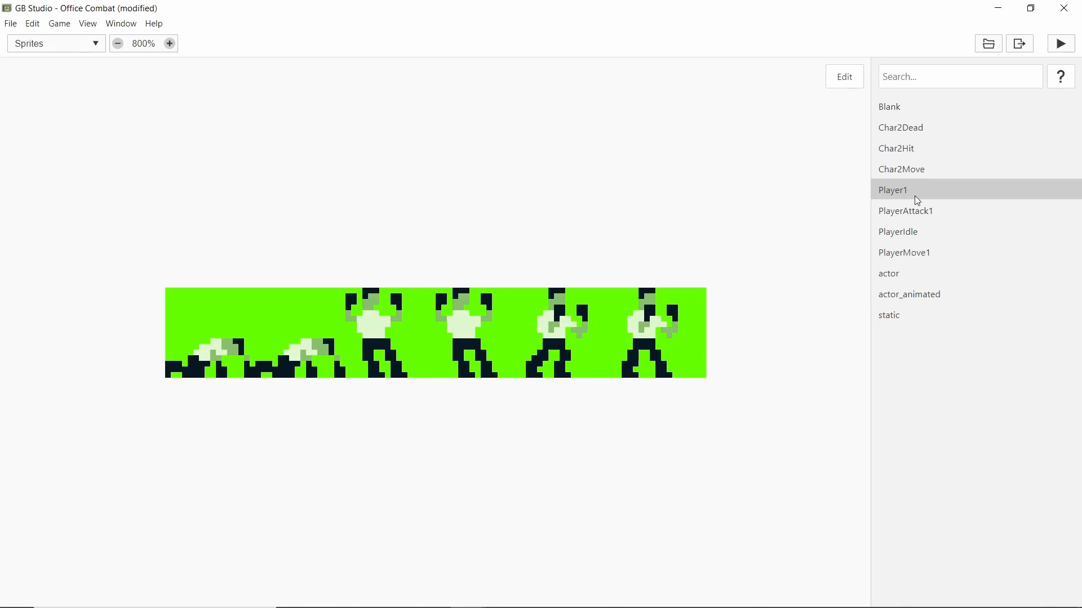
click(921, 170)
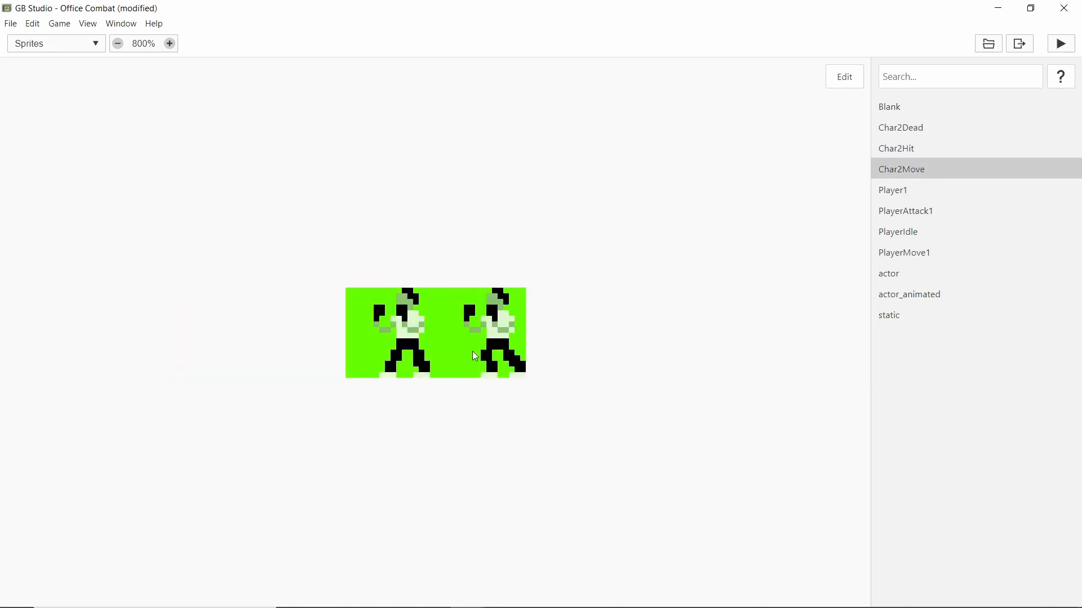
click(956, 155)
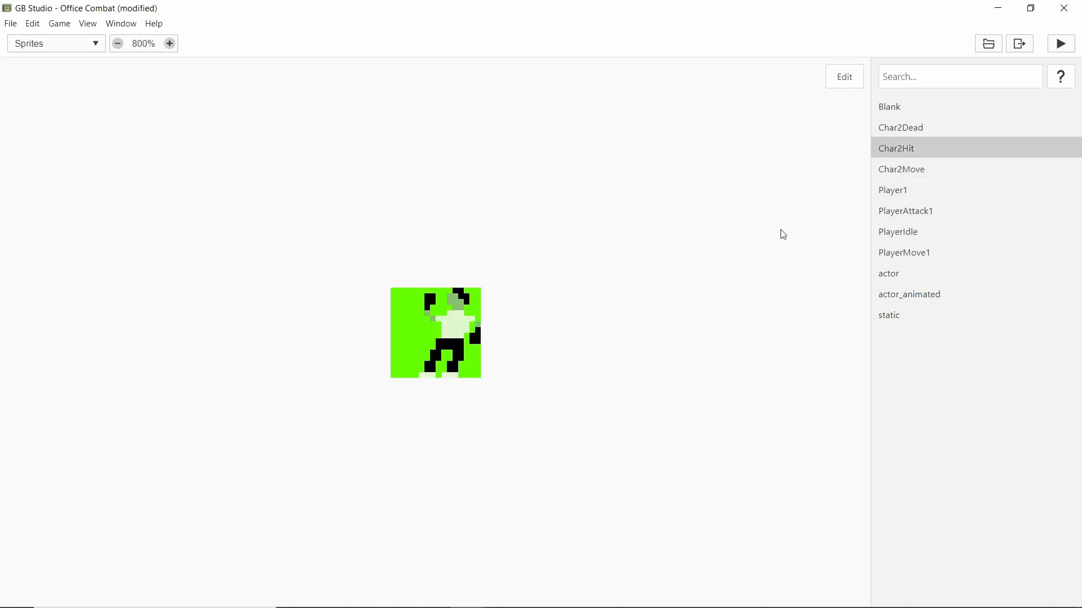
click(947, 129)
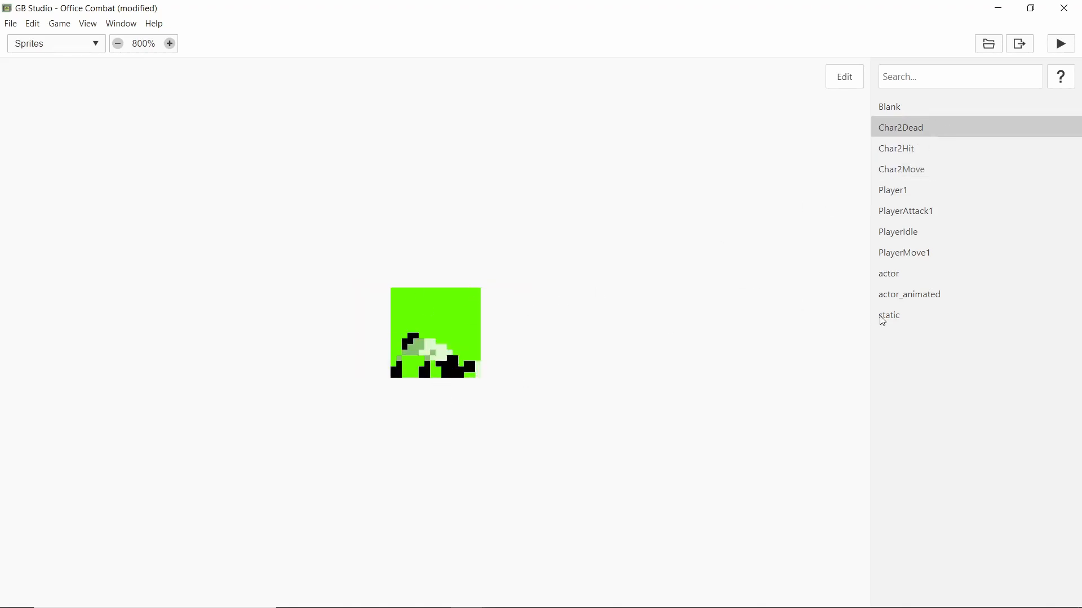
Return to the Game World, then open the project settings at the Platformer engine section
click(98, 24)
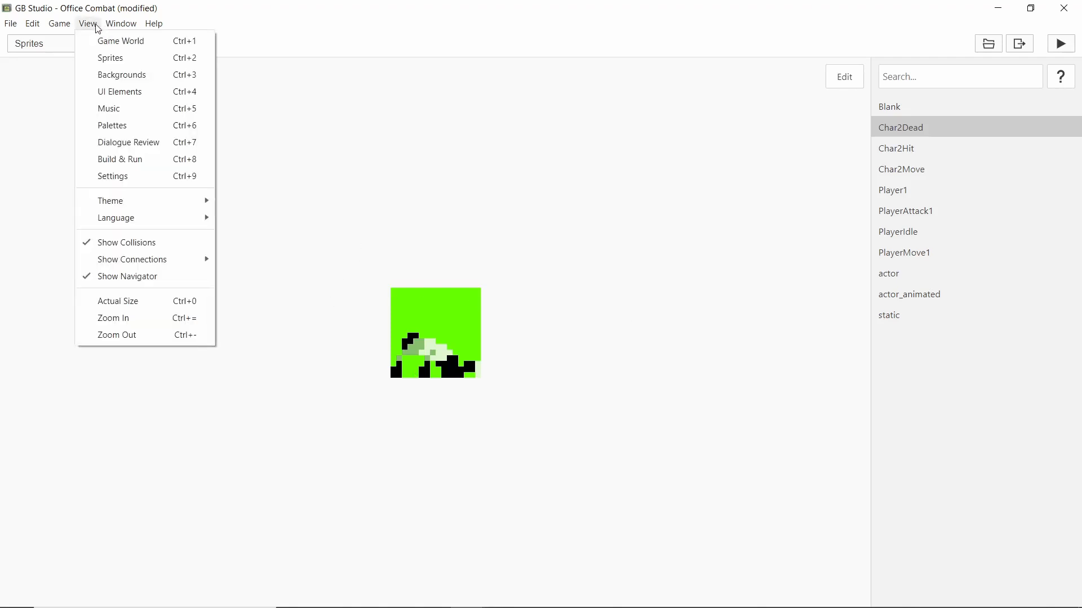
click(121, 41)
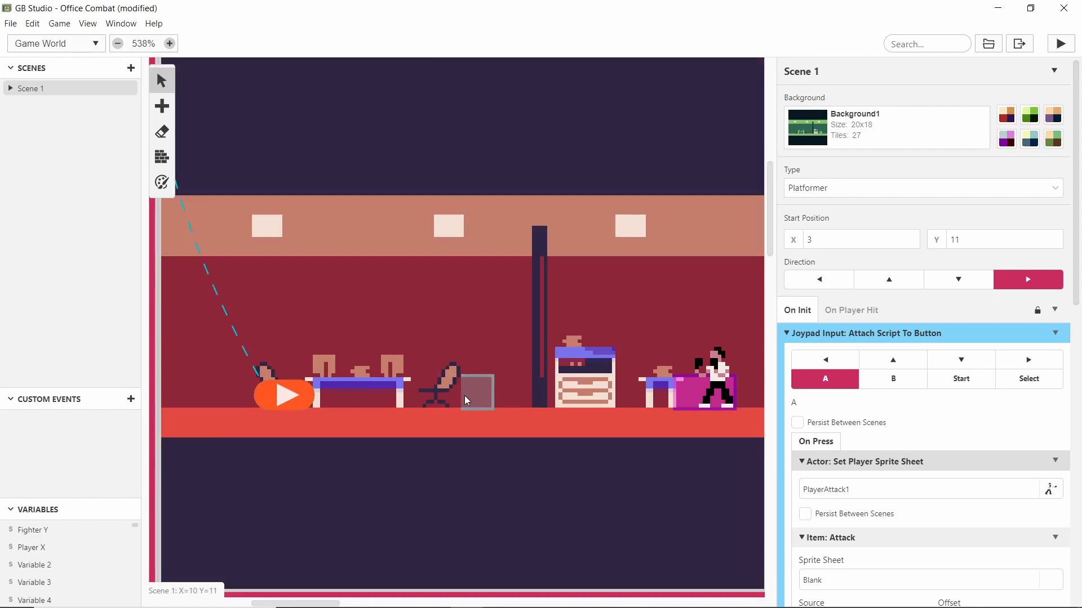
click(87, 23)
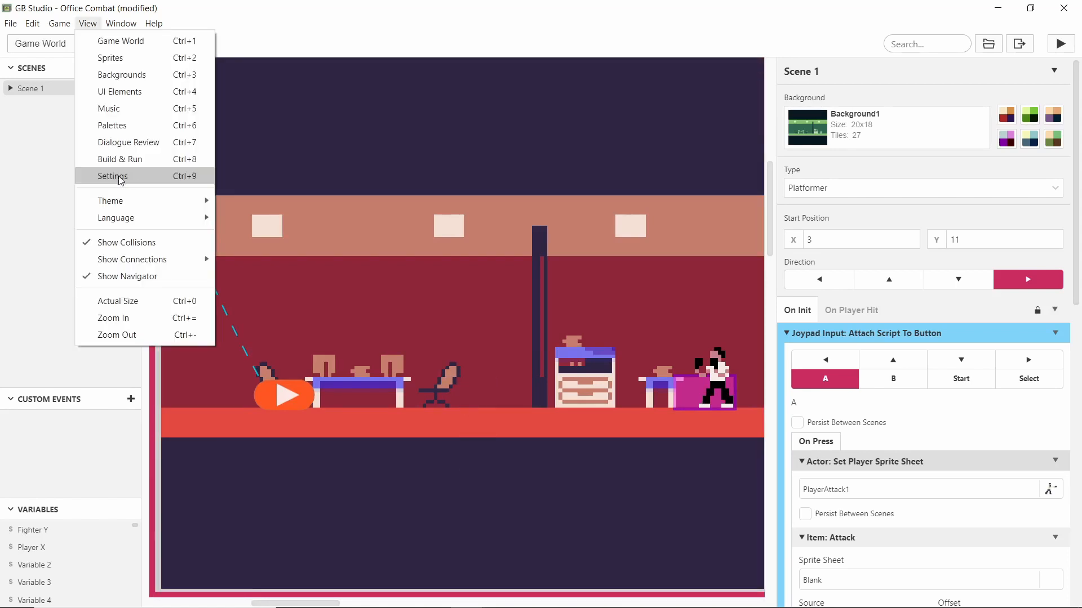
click(112, 176)
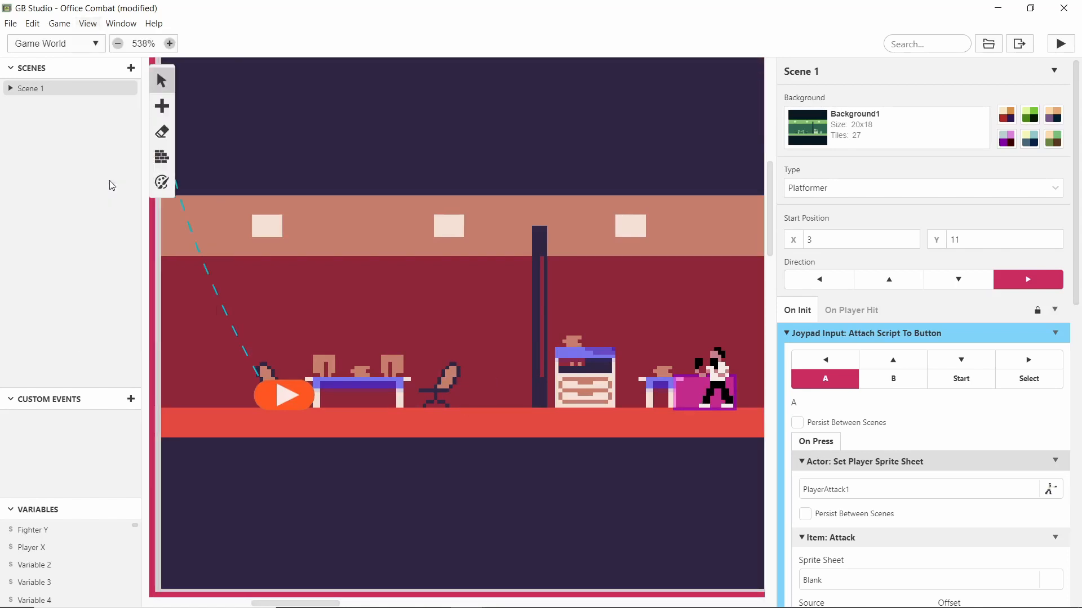
scroll(514, 286, down, 5)
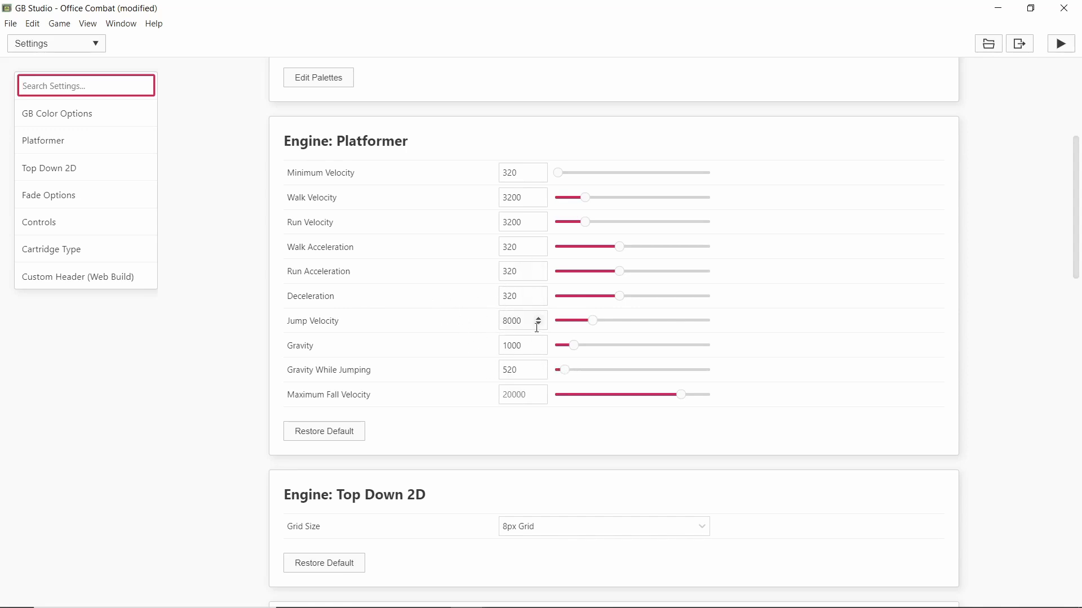
Examine the Jump Velocity, Gravity While Jumping and Gravity values of the Platformer engine without editing them
click(515, 321)
double_click(514, 321)
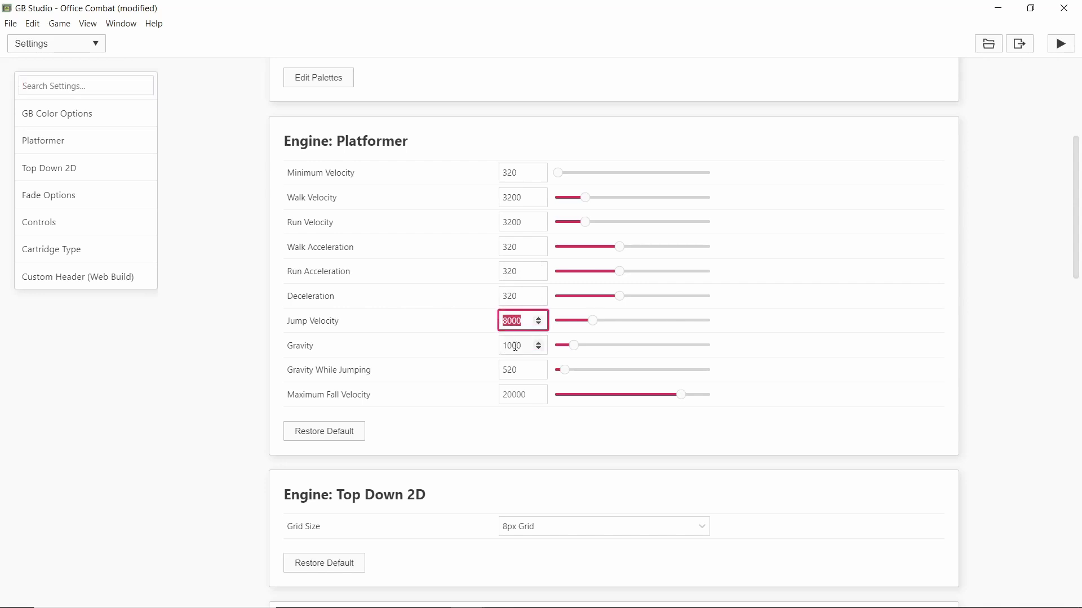
double_click(530, 363)
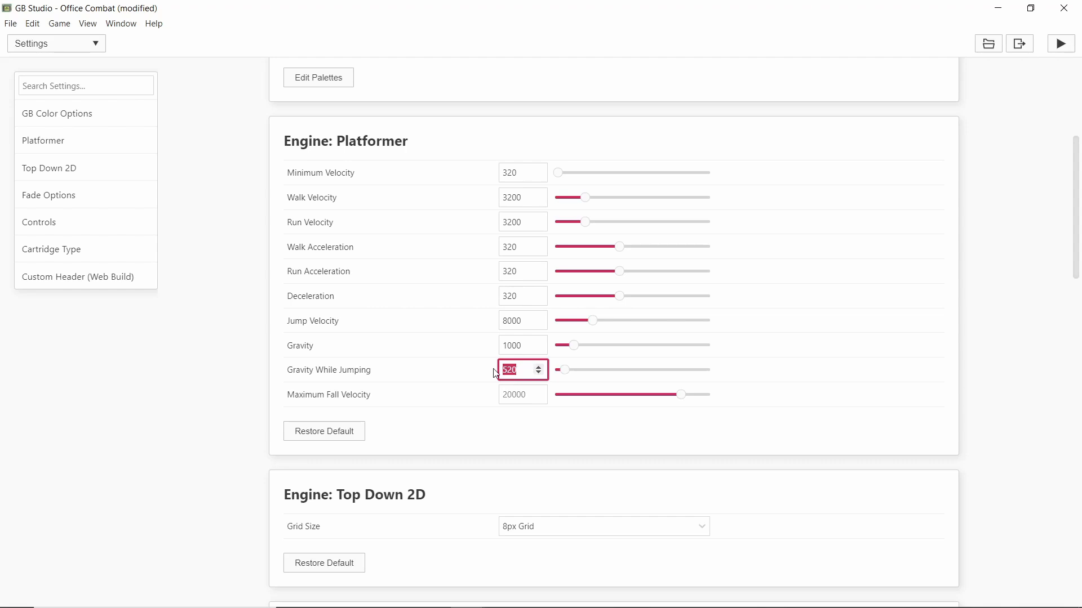
double_click(520, 348)
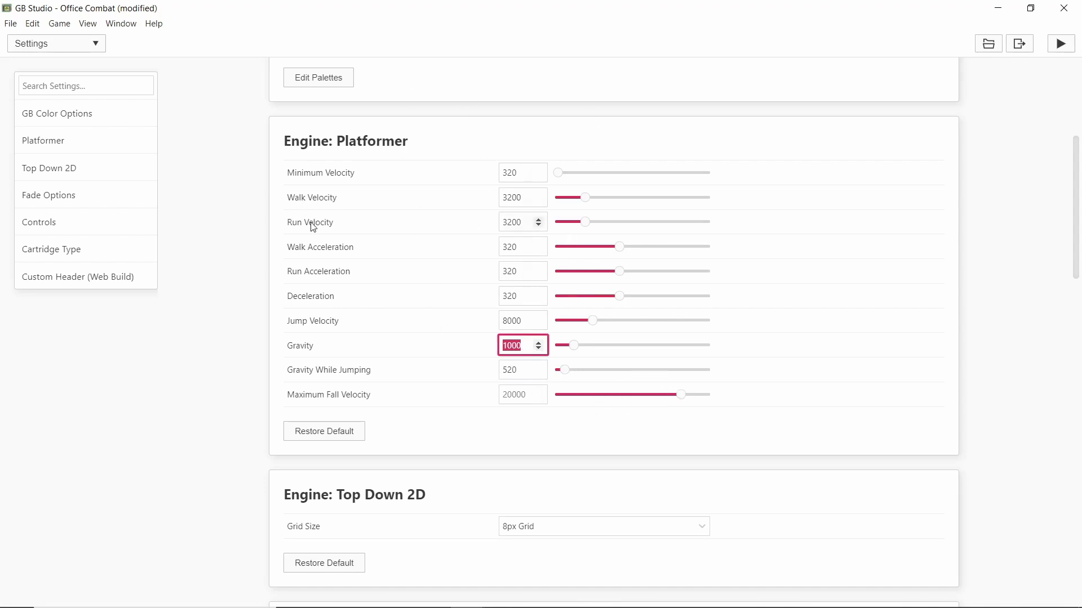
click(268, 227)
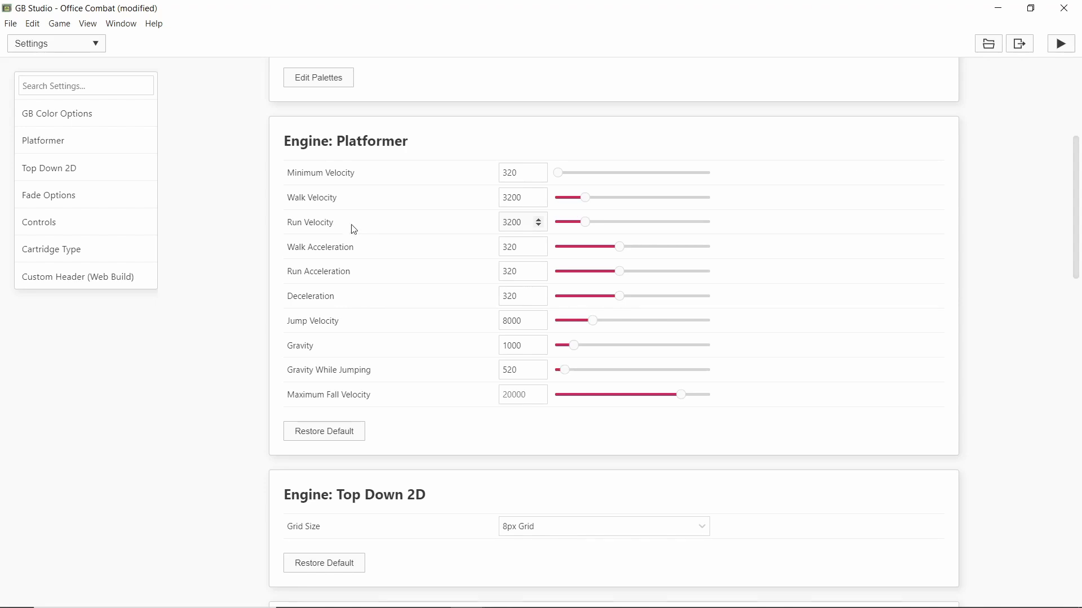
Try the 16px Grid option for the Top Down 2D engine's grid size, then restore 8px Grid
scroll(354, 228, up, 1)
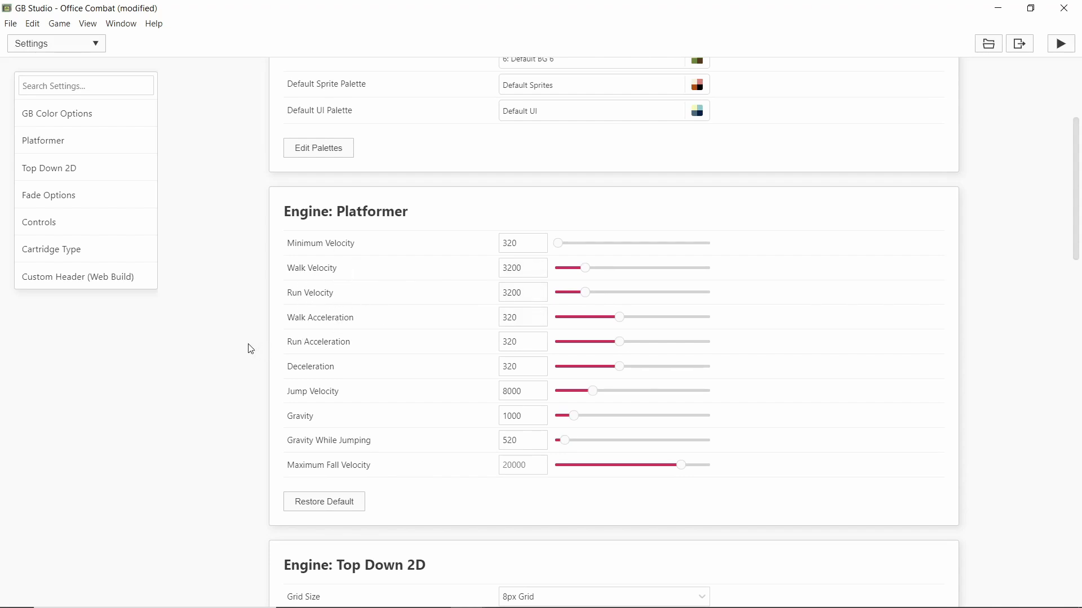
scroll(228, 417, down, 5)
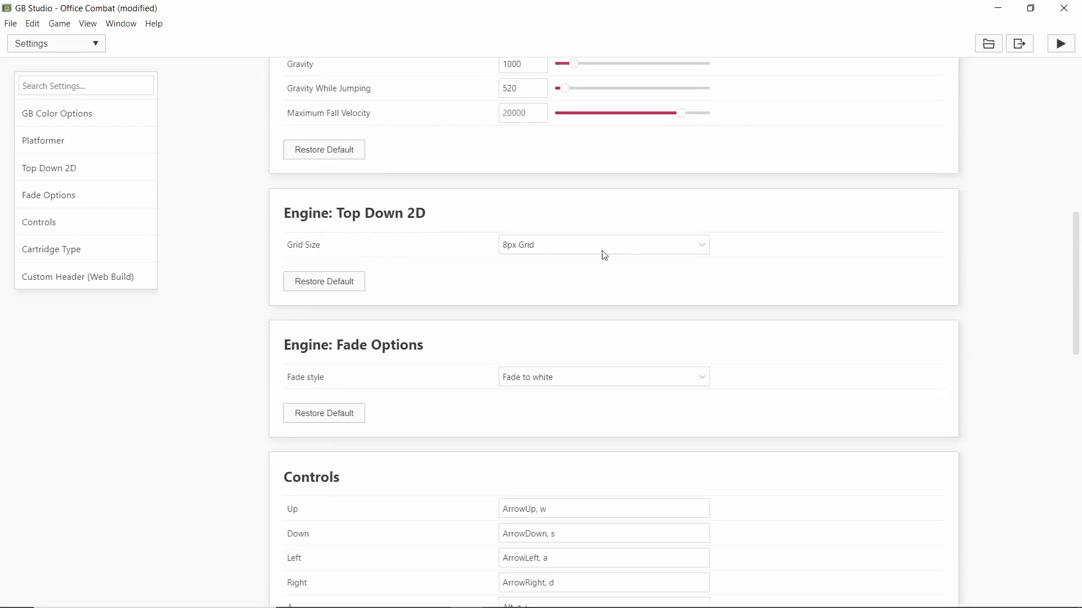
click(547, 243)
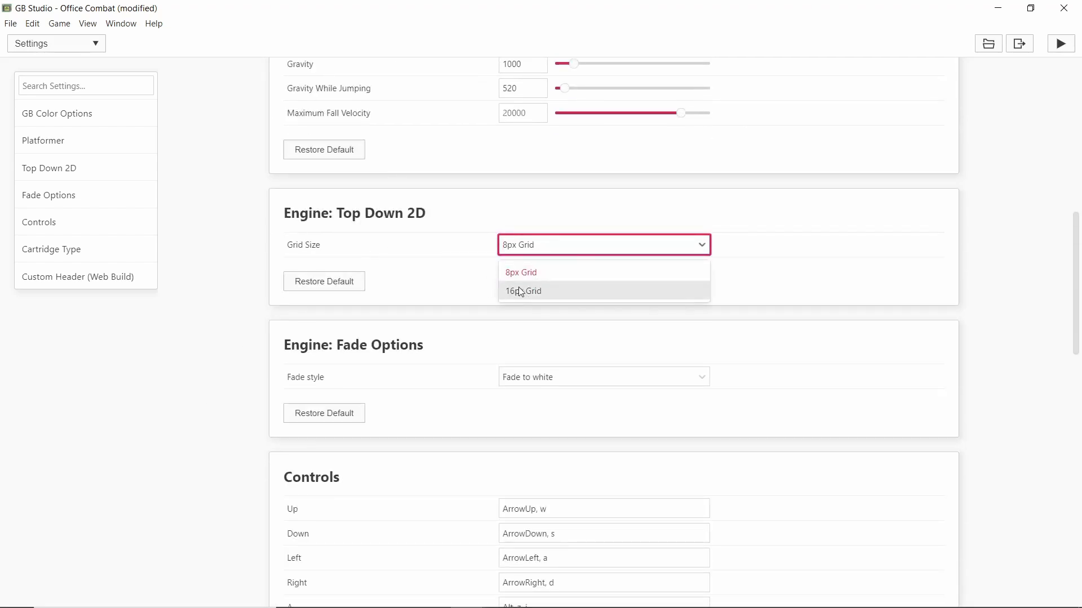
click(519, 290)
click(538, 243)
click(521, 270)
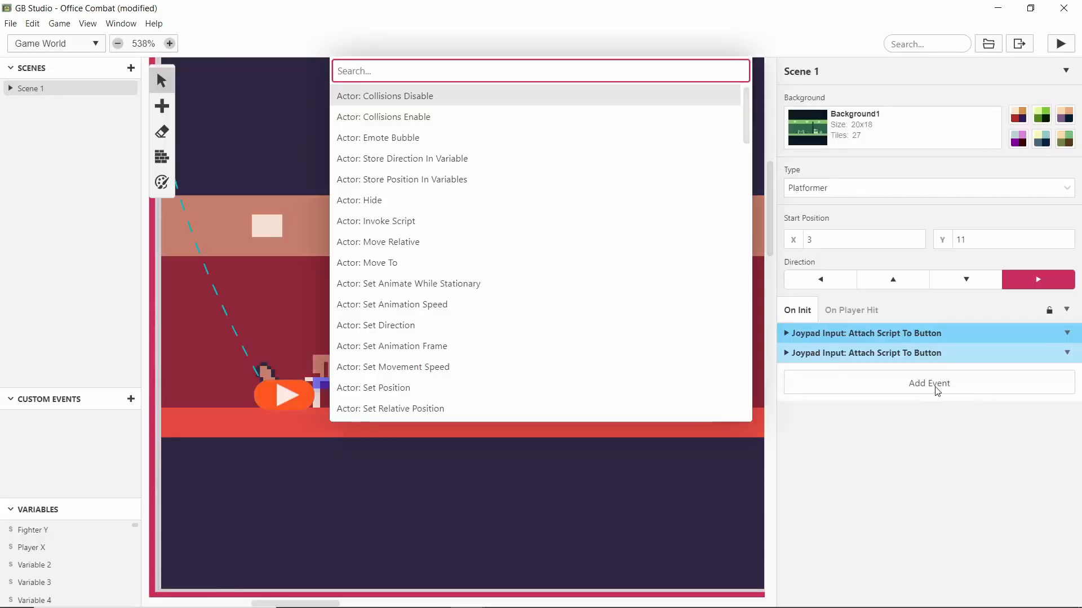
Add a Joypad Input: Attach Script To Button event to the On Init script of Scene 1
text(att)
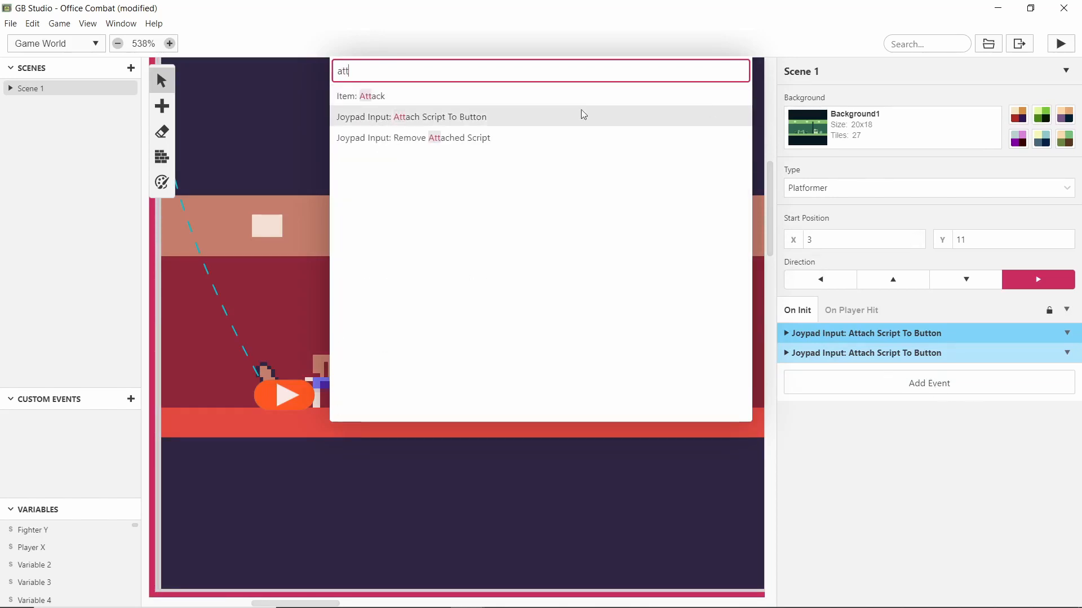
click(580, 117)
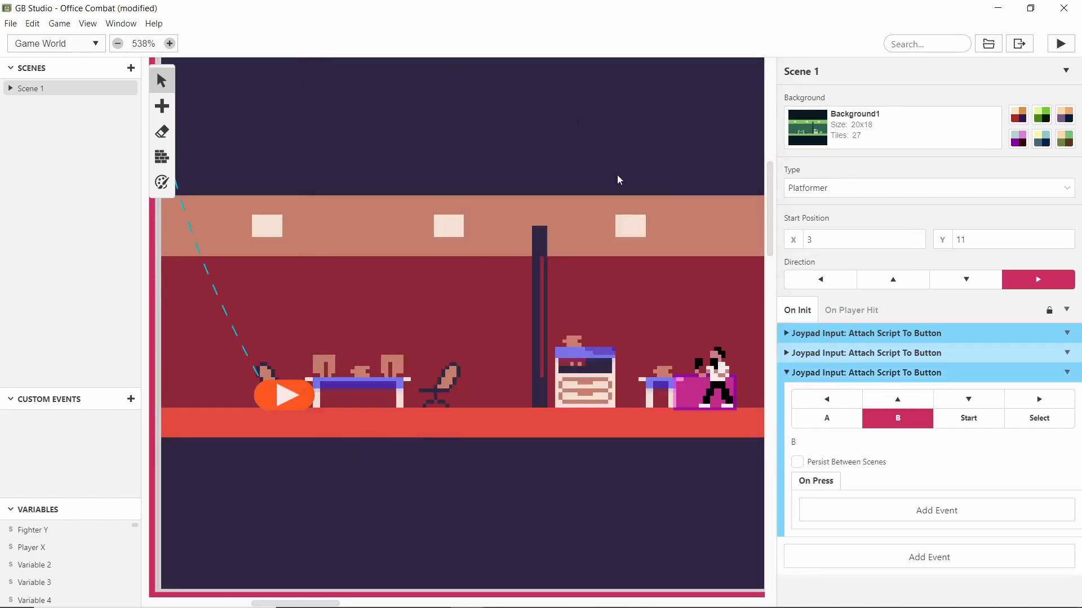
Assign the new button script to Select only, and add an Engine: Field Update event to its On Press script
click(1025, 423)
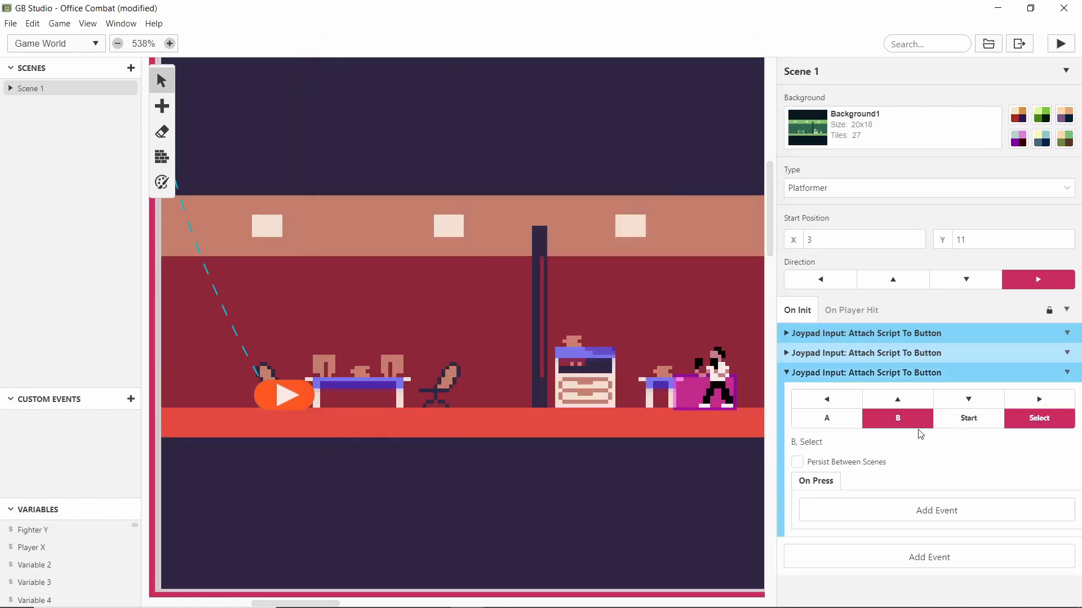
click(883, 507)
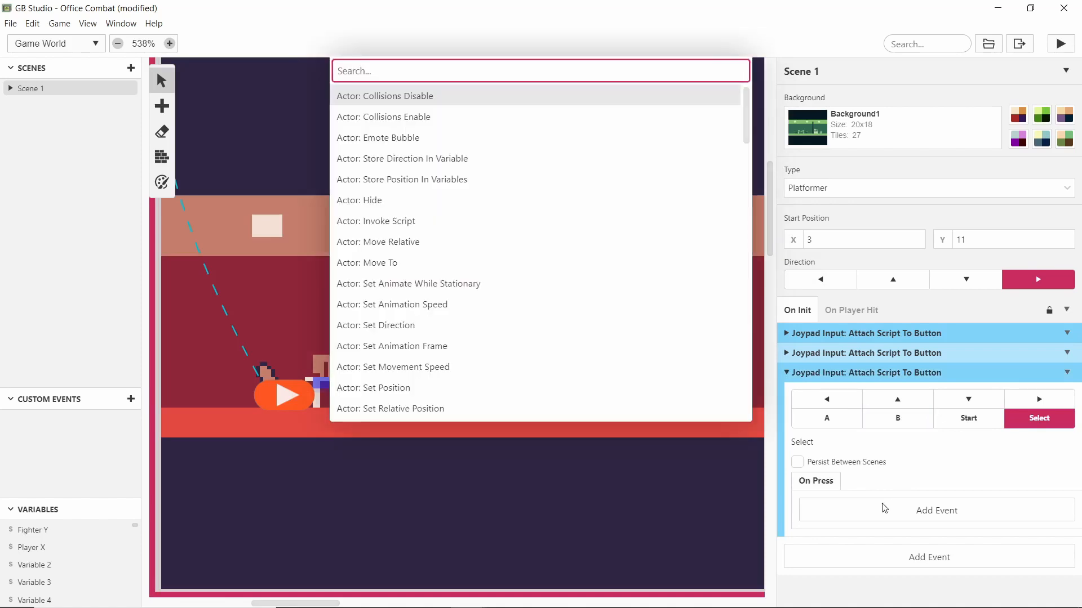
text(fie)
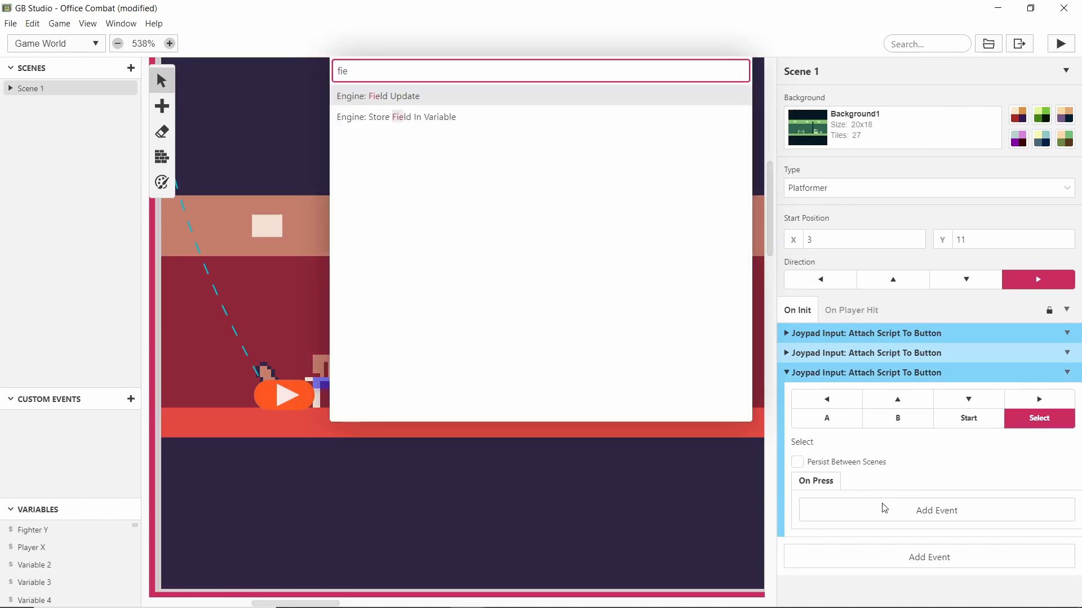
key(Return)
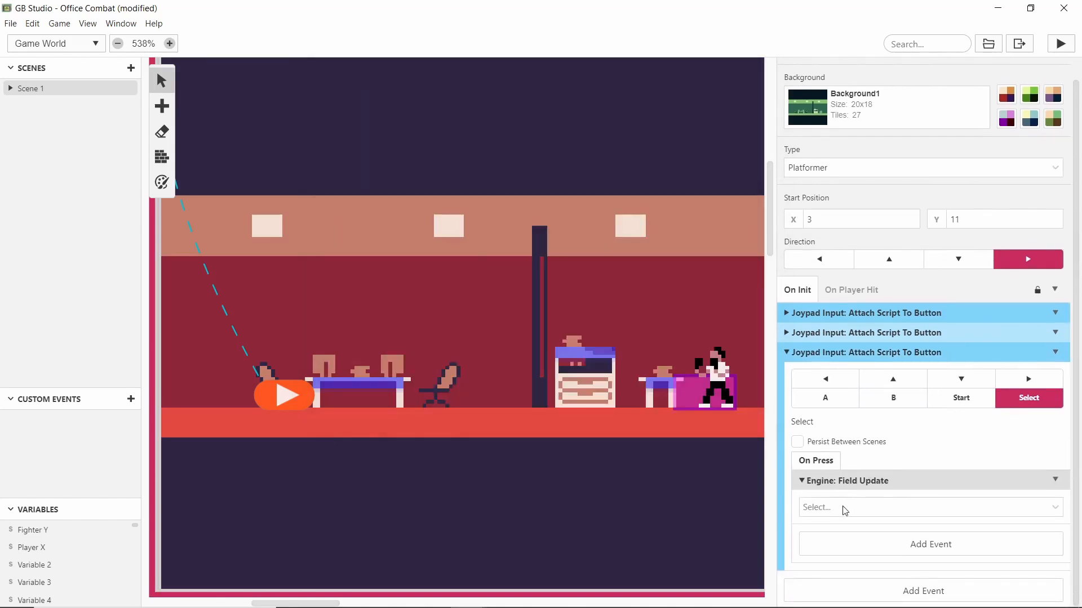
Make the field update event target Jump Velocity with a value of 26611
click(845, 508)
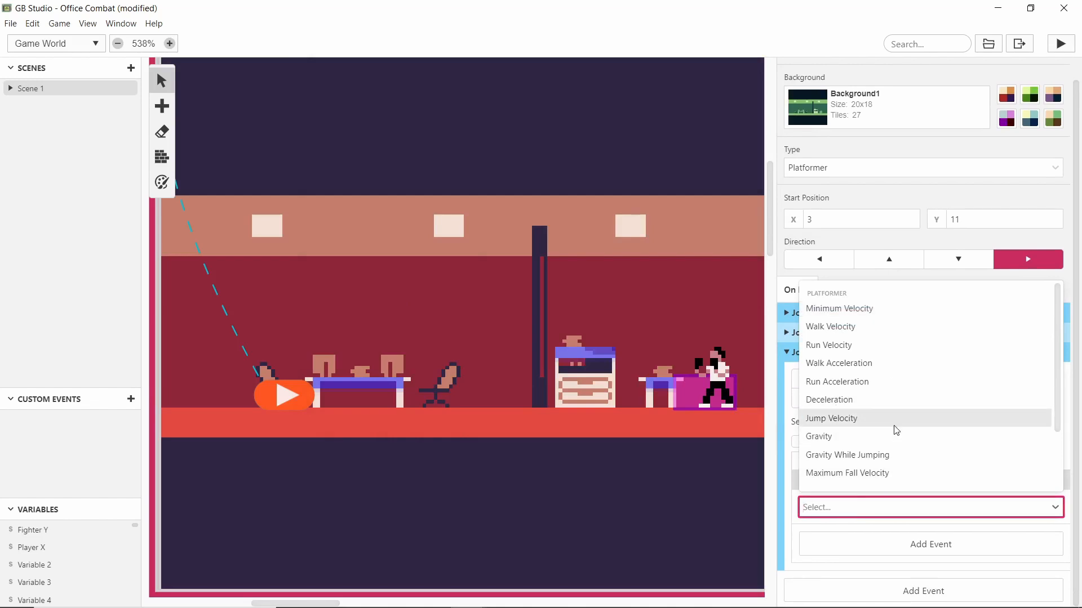
click(895, 431)
scroll(816, 481, down, 1)
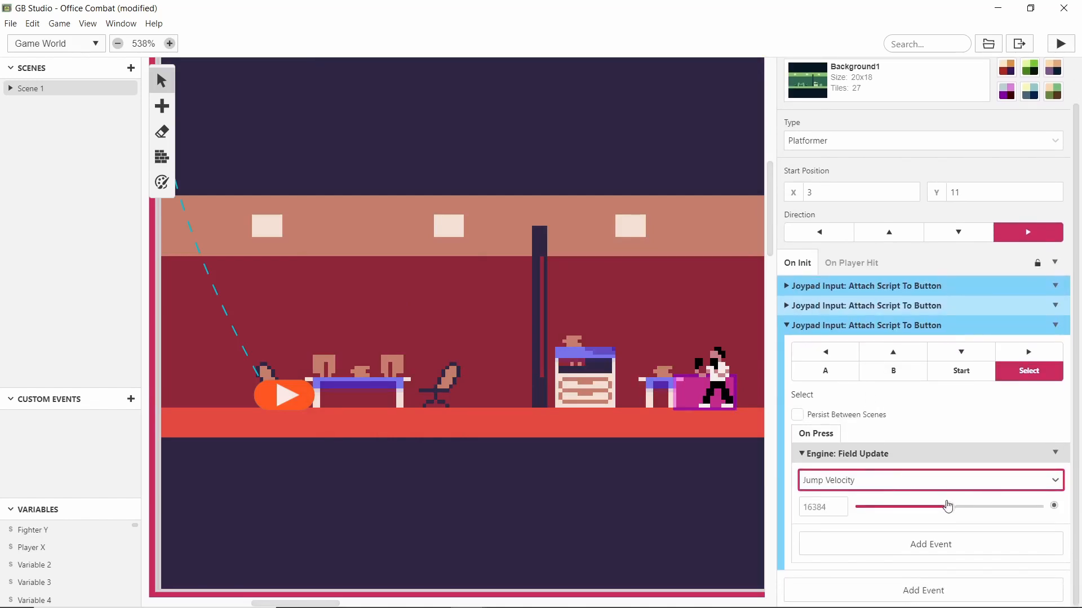
drag(948, 507, 1008, 504)
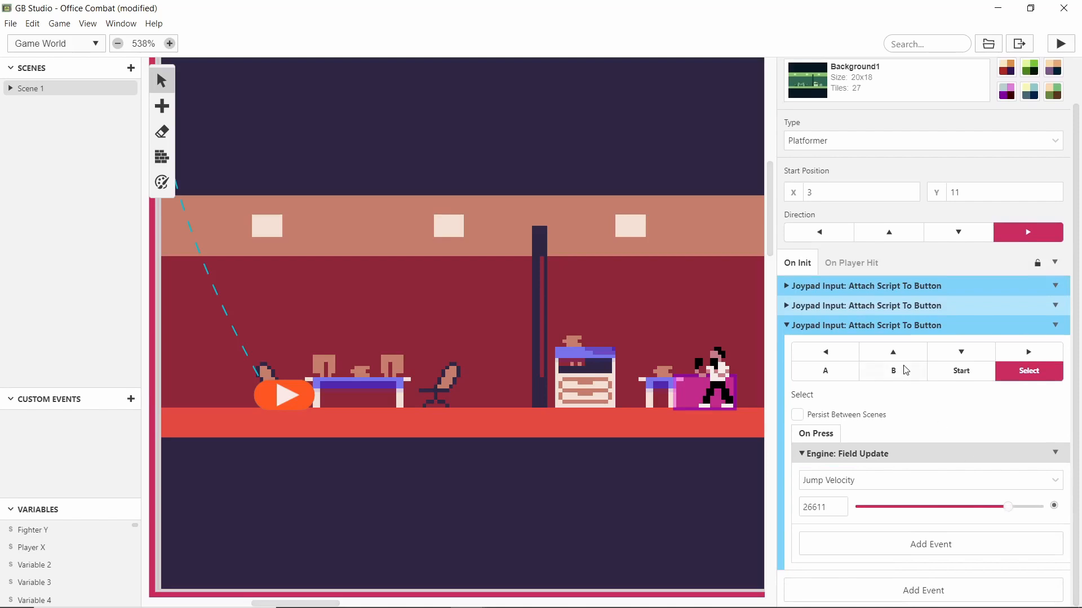
Add a Wait event after the field update and set its duration to 1 second
click(875, 546)
text(wait)
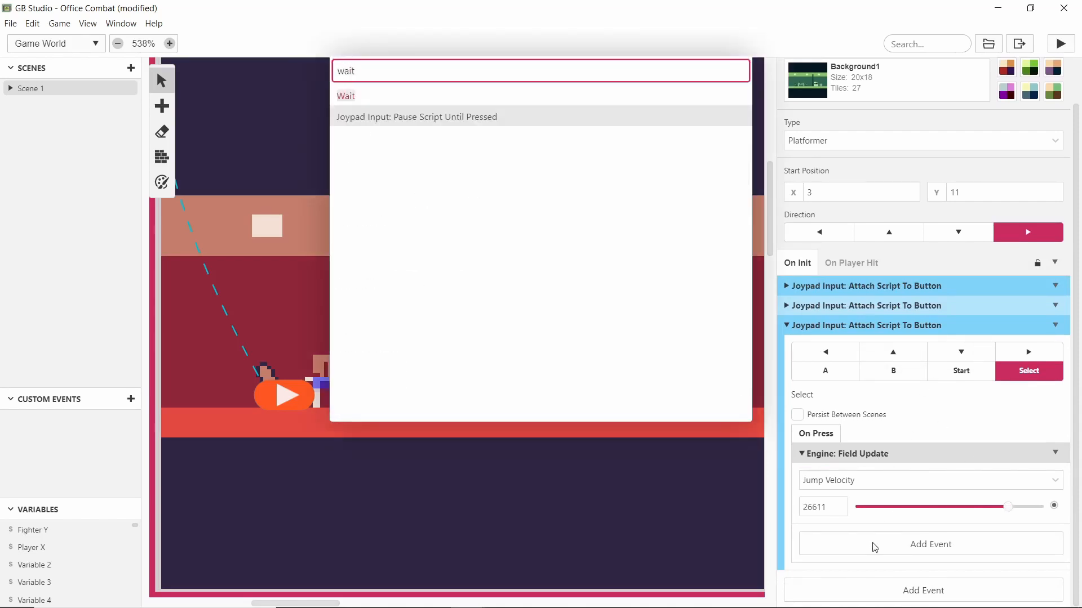
key(Return)
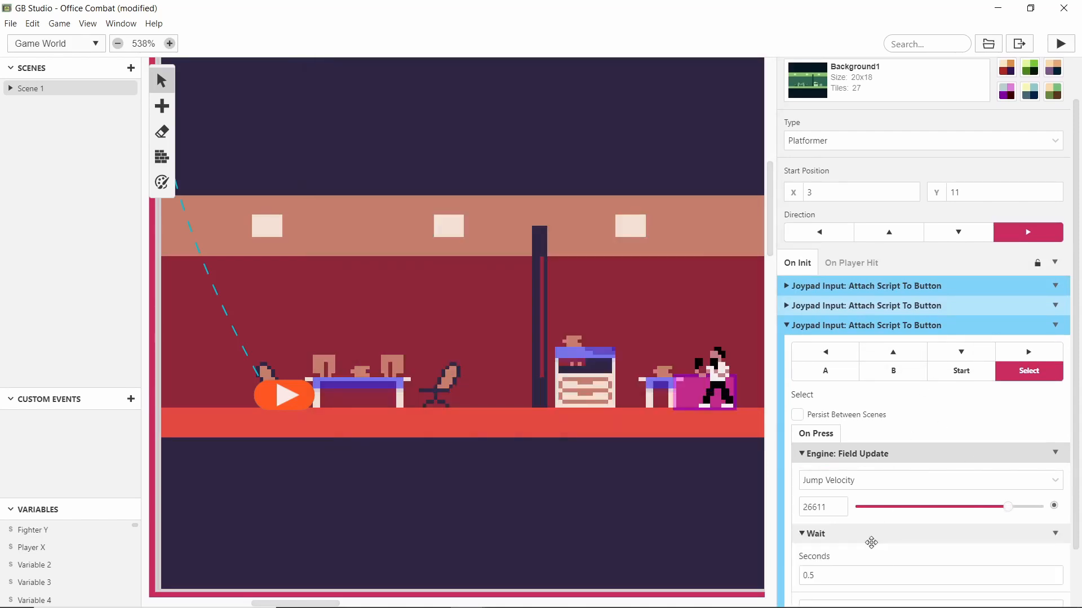
drag(830, 576, 723, 574)
text(1)
Add a second Engine: Field Update event after the Wait, setting Jump Velocity to 8000
scroll(1013, 514, down, 2)
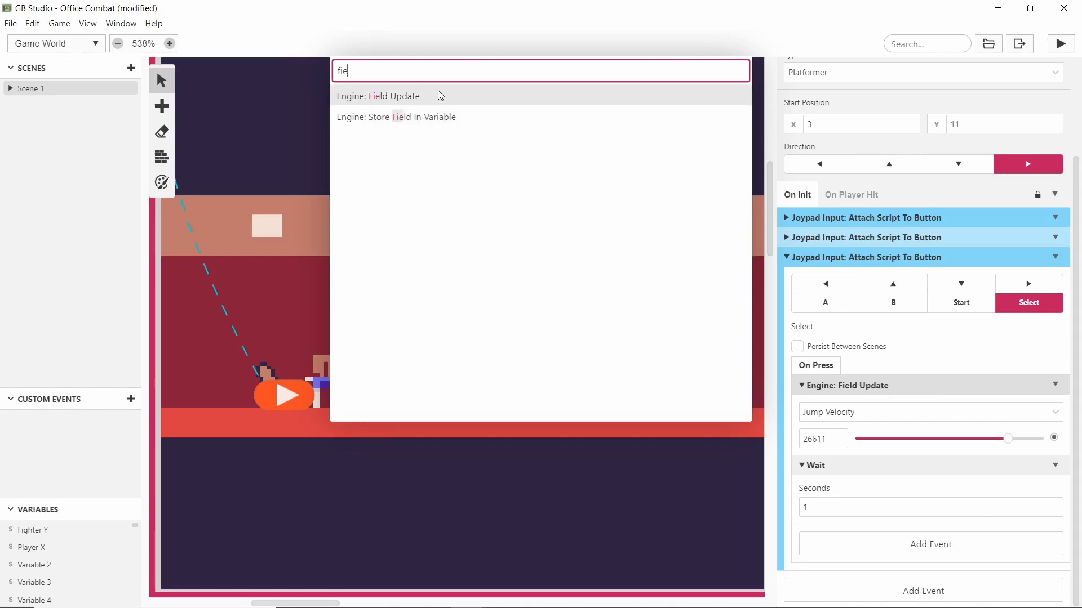
click(459, 102)
scroll(914, 480, down, 1)
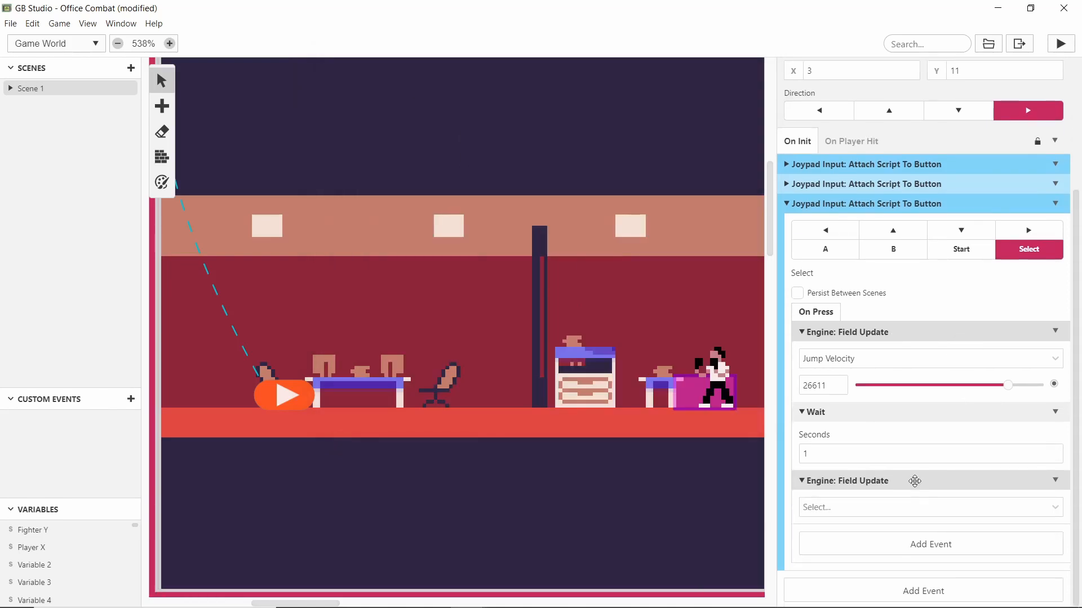
click(891, 506)
click(872, 418)
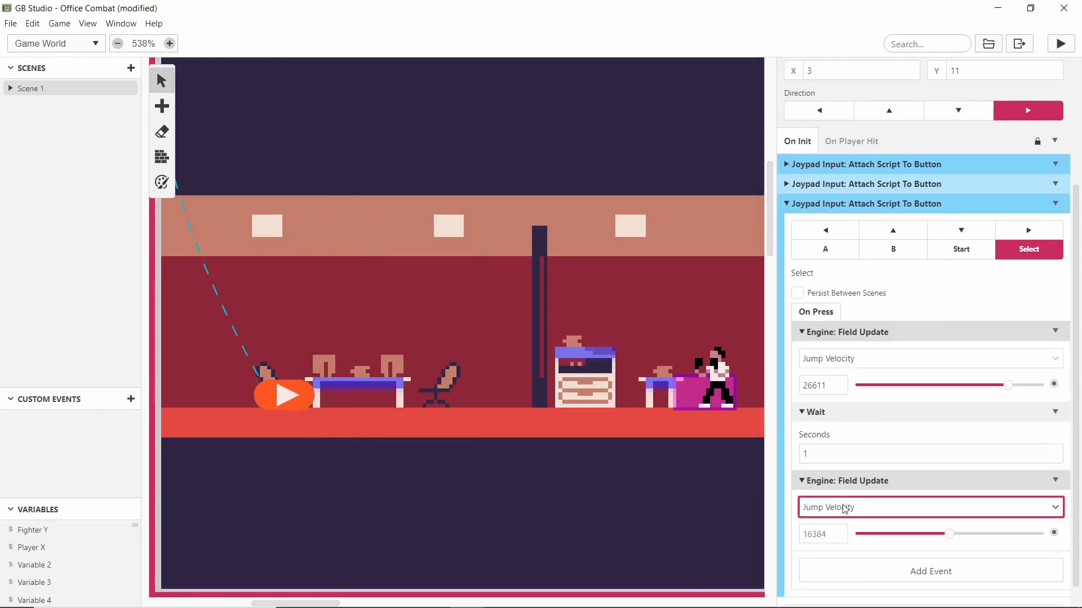
scroll(898, 405, down, 1)
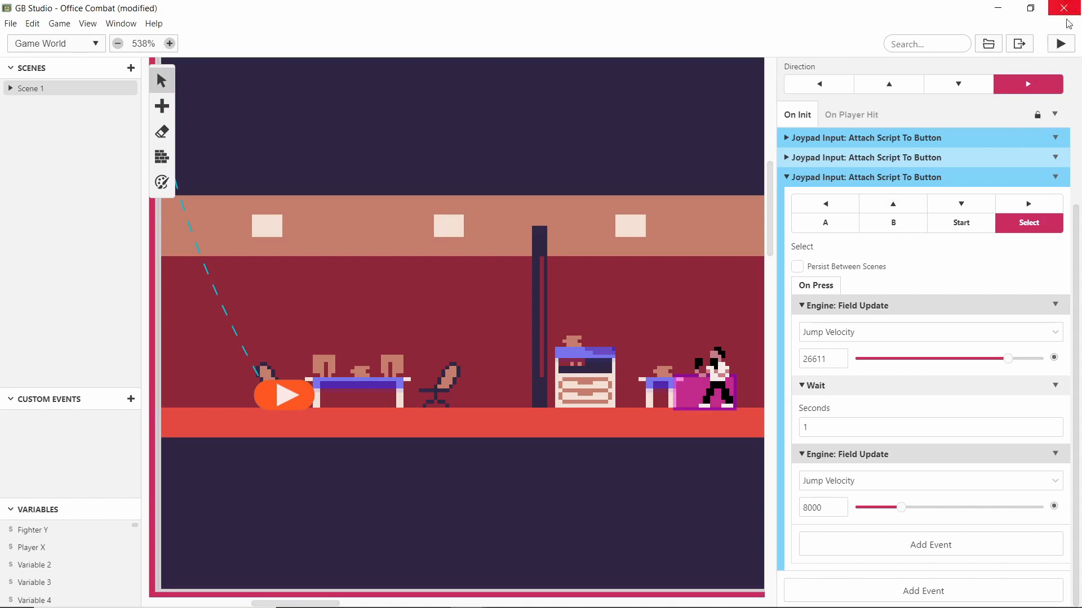
Run the Office Combat game and bring its play window to the front
click(1060, 44)
mouse_move(451, 599)
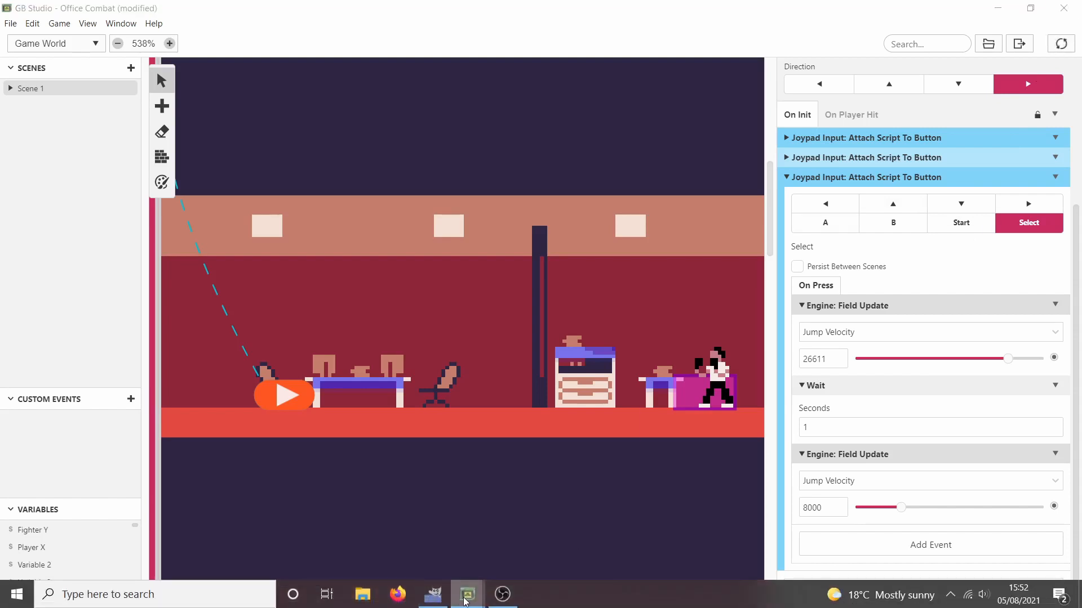
click(519, 525)
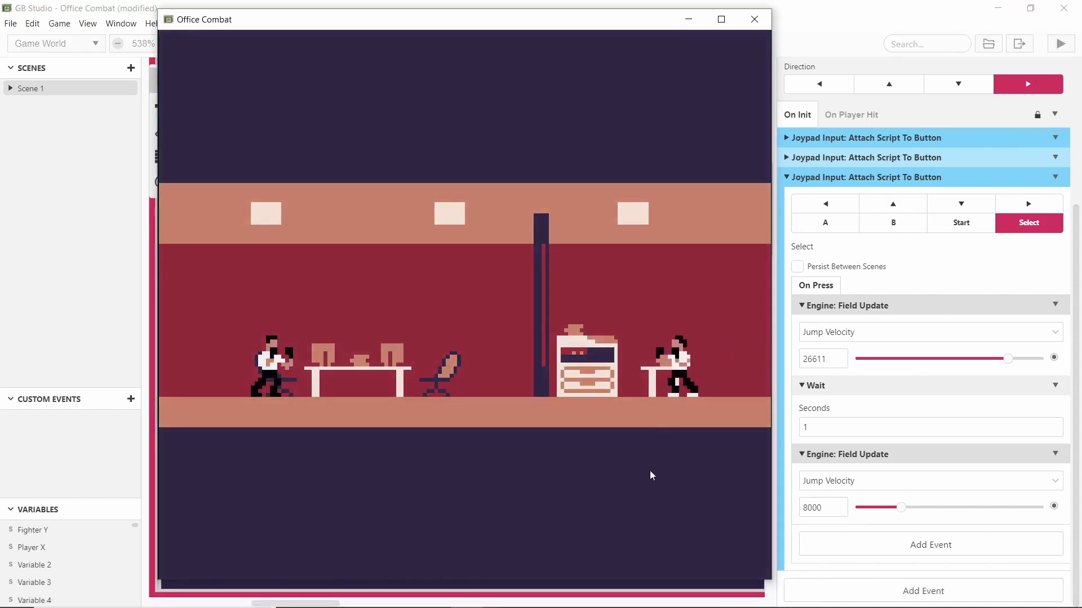
Playtest the fight by moving the player back and forth past the opponent, attacking and trying normal and Select-boosted jumps
key(Right)
key(z)
key(Left)
key(x)
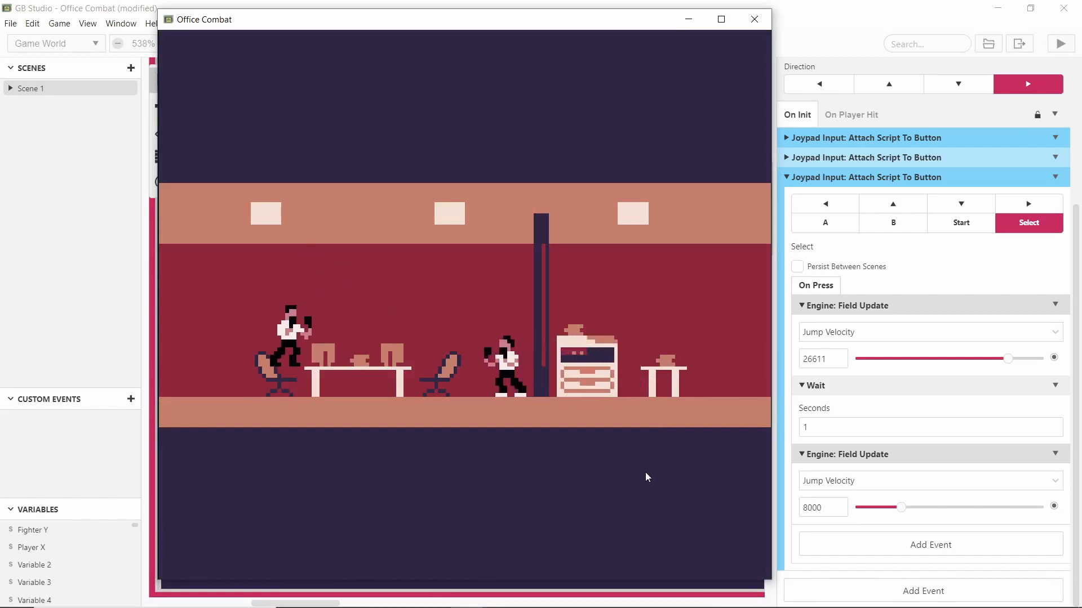
key(Right)
key(x)
key(x)
key(x)
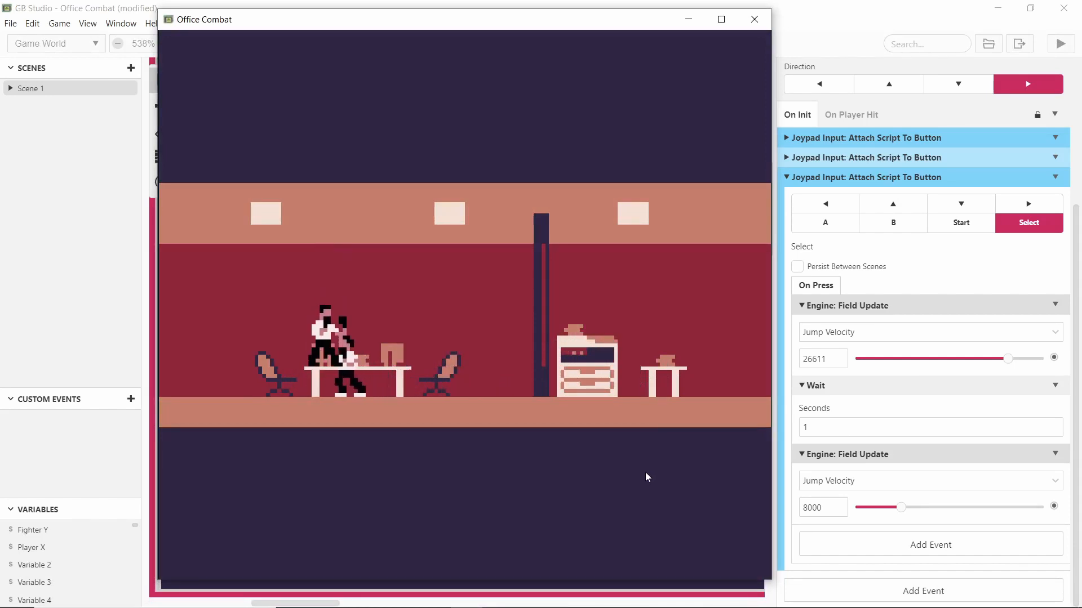
key(shift)
key(x)
key(Right)
key(x)
key(Right)
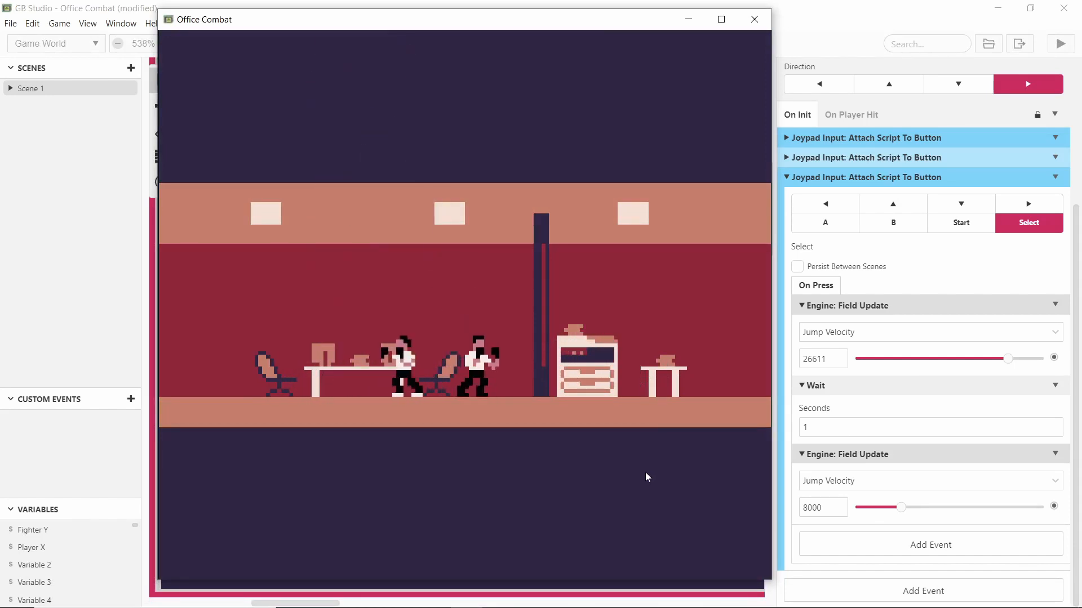
key(x)
key(Left)
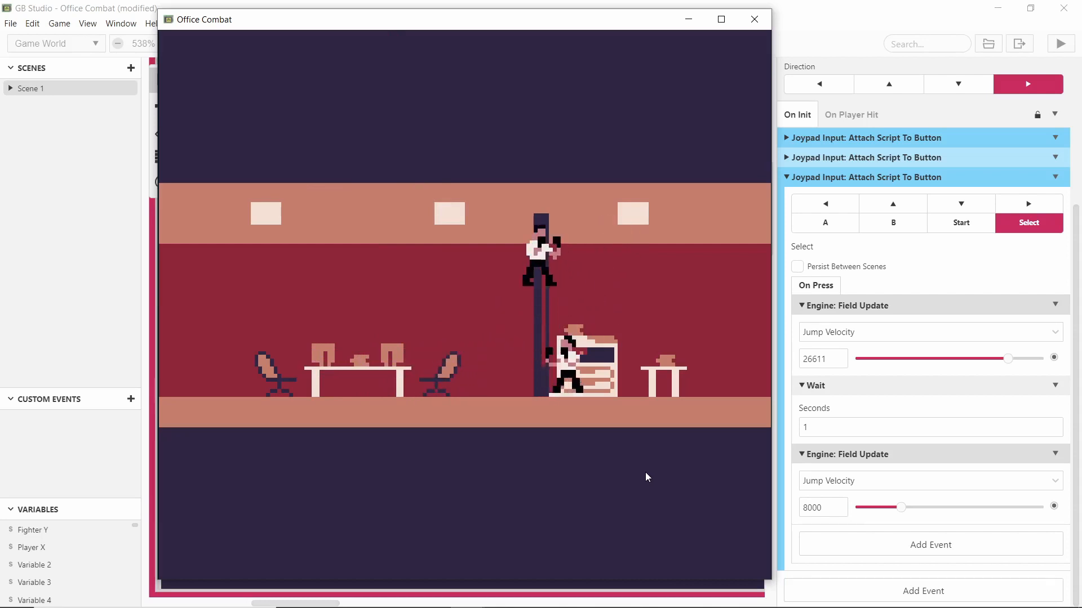
key(x)
key(Right)
key(x)
key(z)
key(Right)
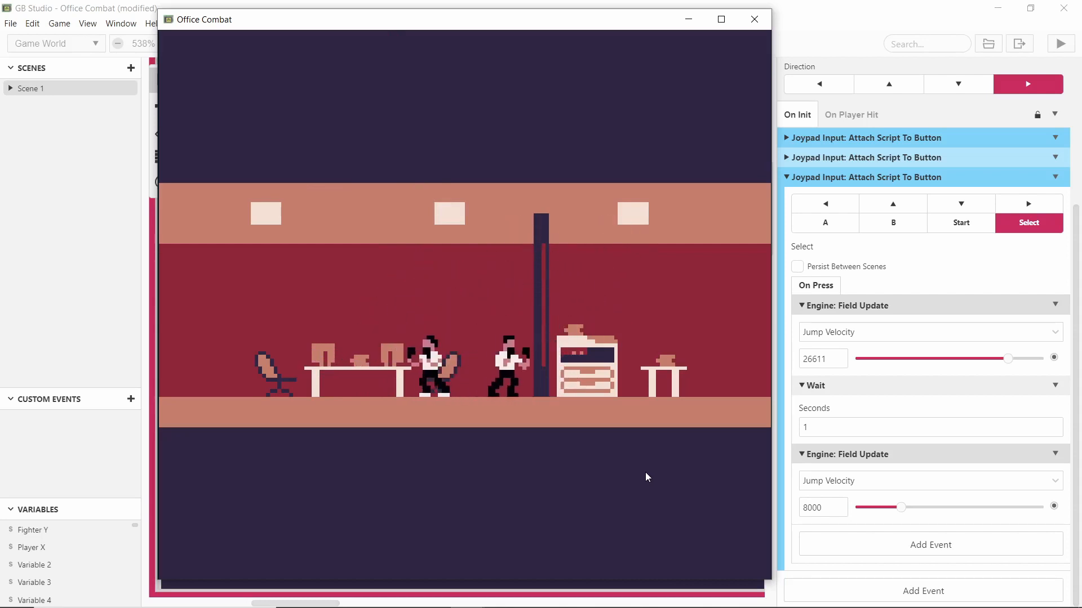
key(x)
key(Left)
key(Right)
key(x)
key(x)
key(Left)
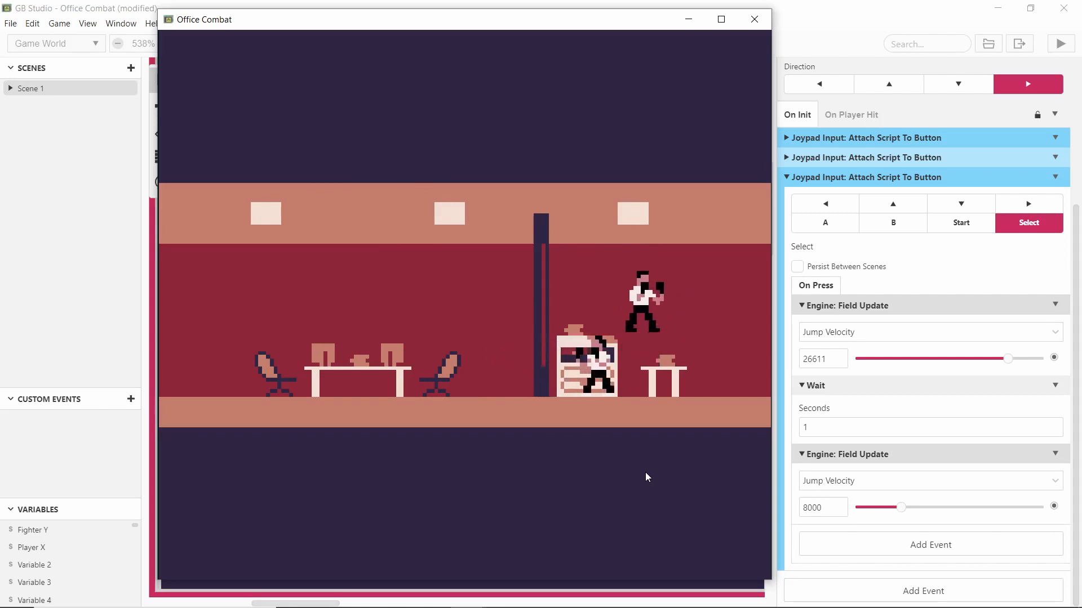
key(x)
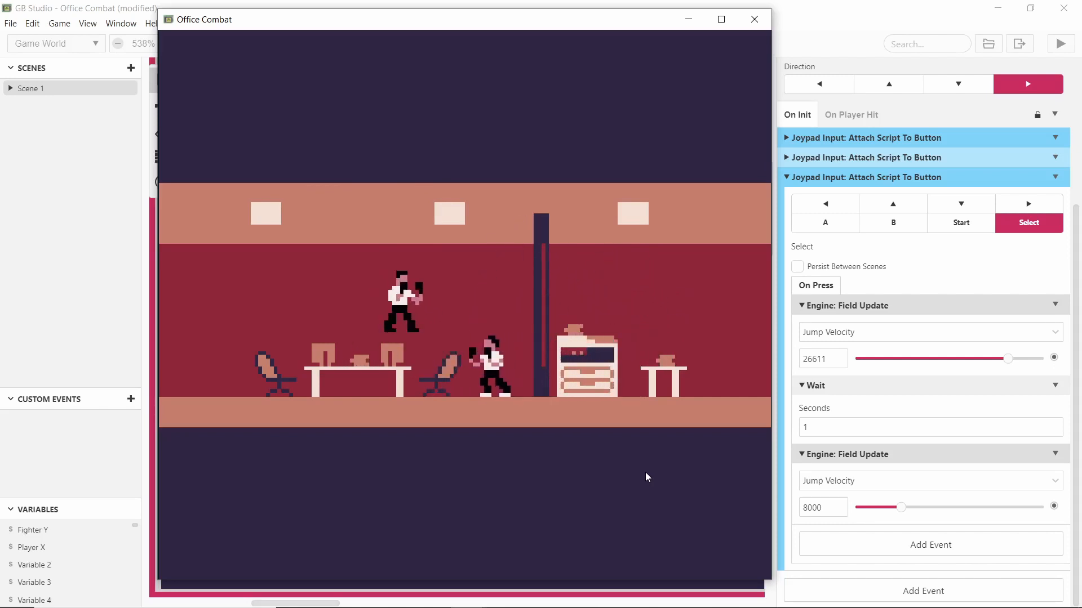
key(Right)
key(x)
key(Left)
key(x)
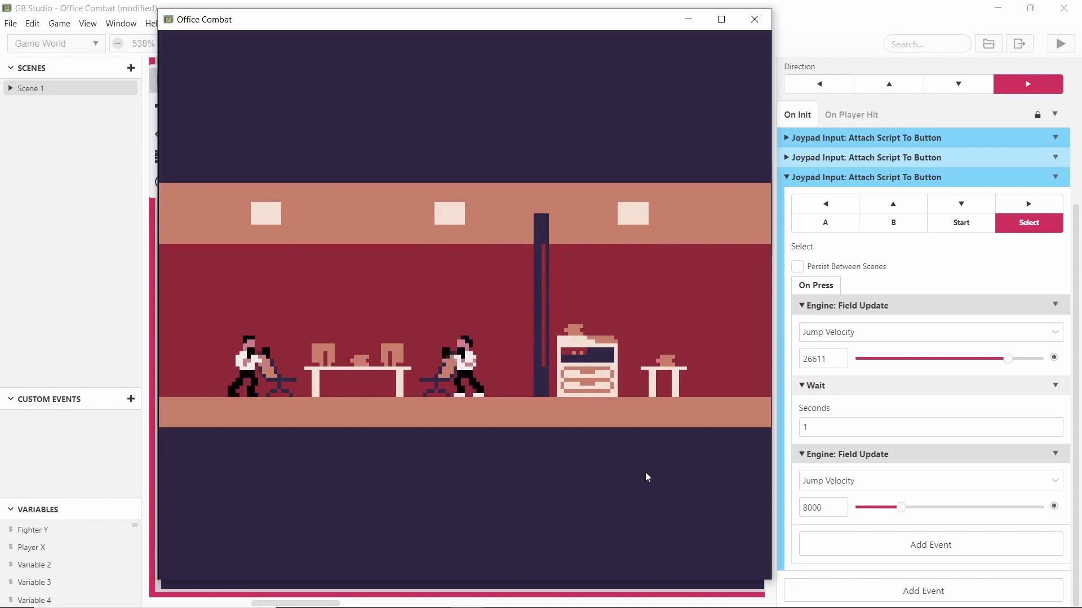
key(Right)
key(x)
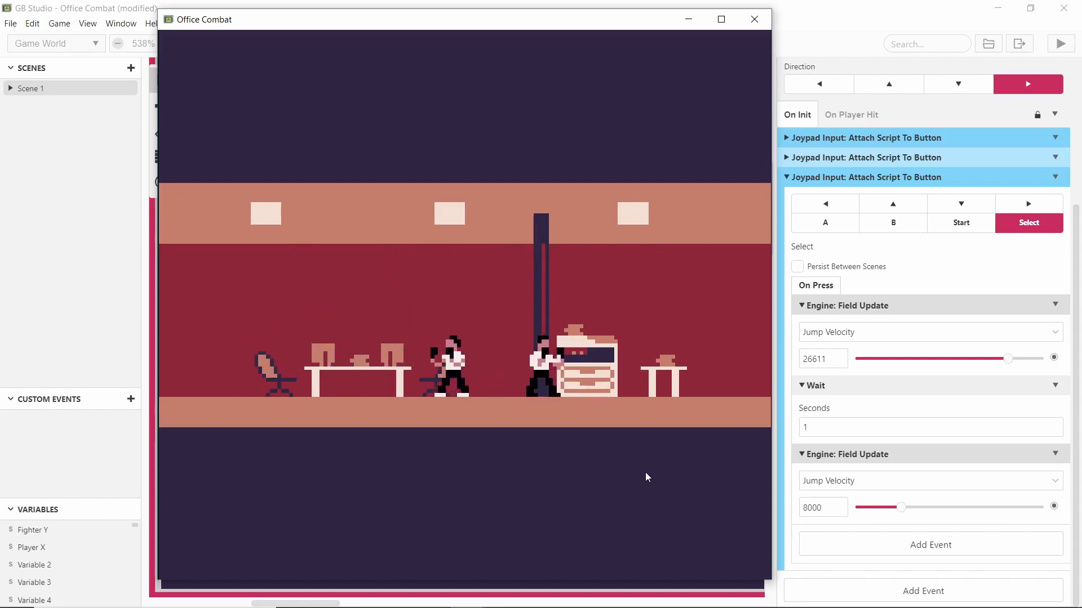
key(x)
key(Left)
key(x)
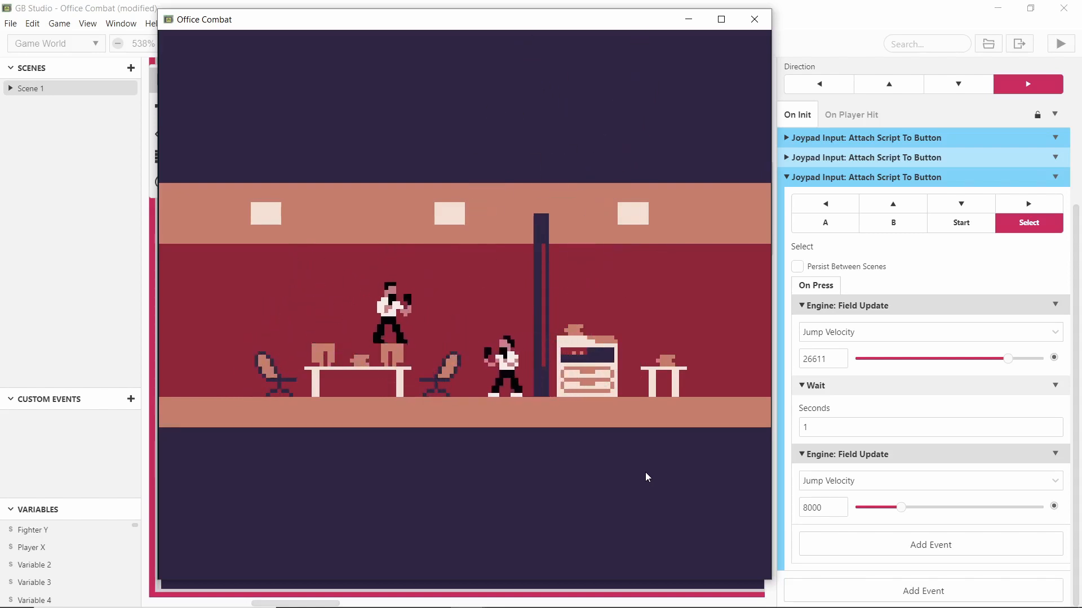
key(Right)
key(x)
key(Left)
key(Right)
key(x)
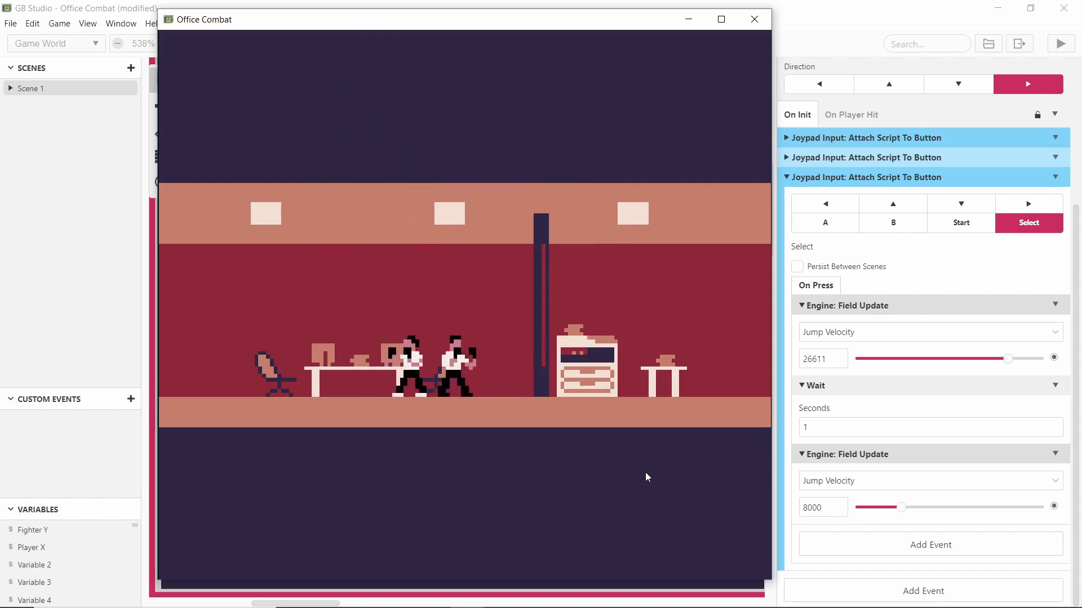
key(x)
key(Left)
key(x)
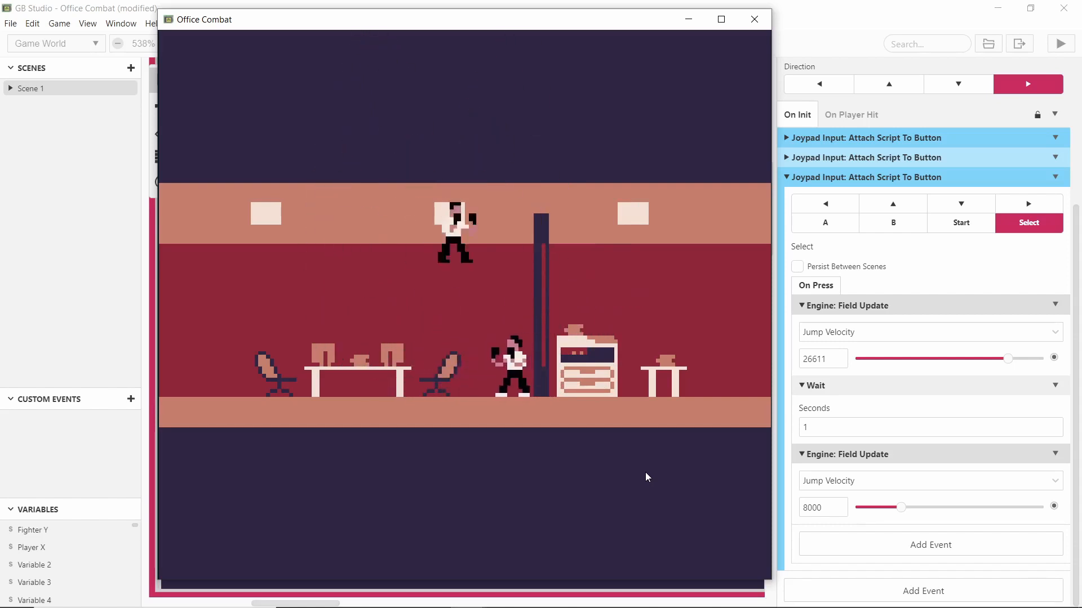
key(x)
key(Right)
key(x)
key(x)
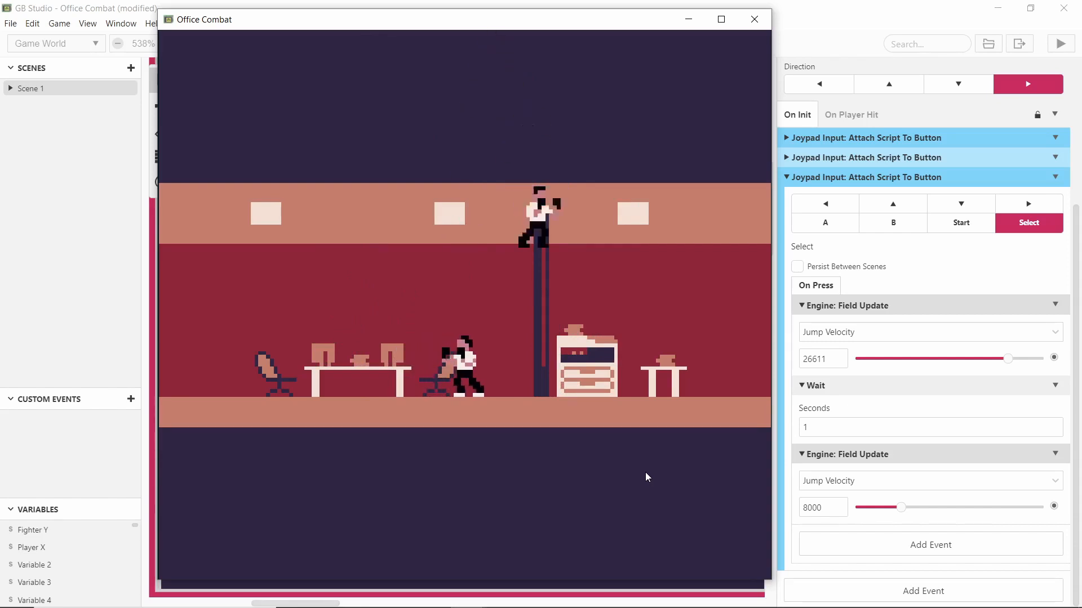
key(Left)
key(x)
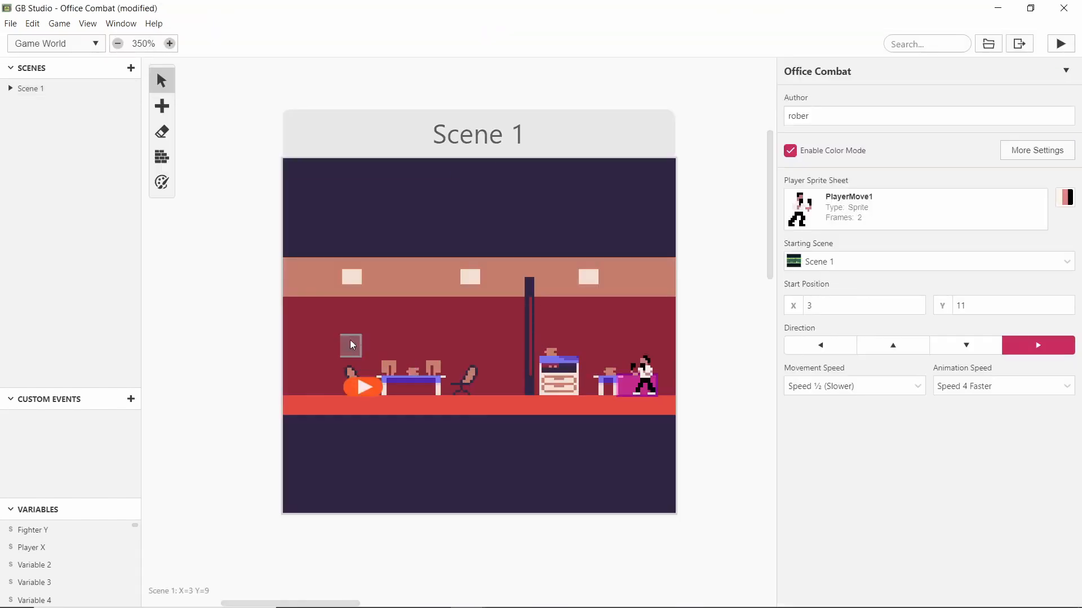
Inspect Scene 1 and Actor 1, including the actor's collision group and On Hit script for Group 1
ctrl+scroll(441, 310, up, 2)
scroll(428, 318, right, 2)
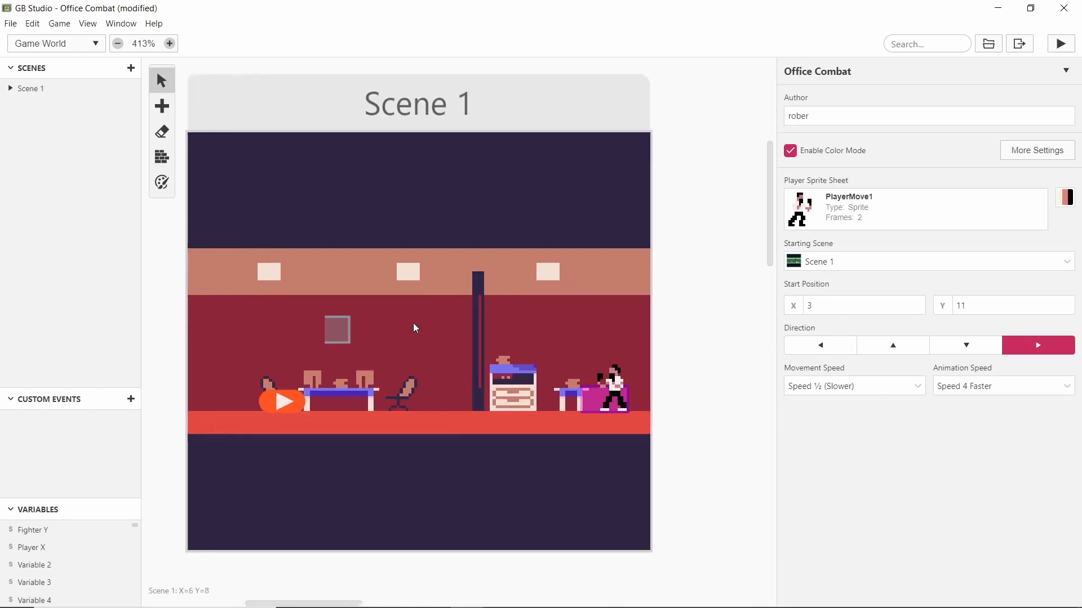
click(500, 351)
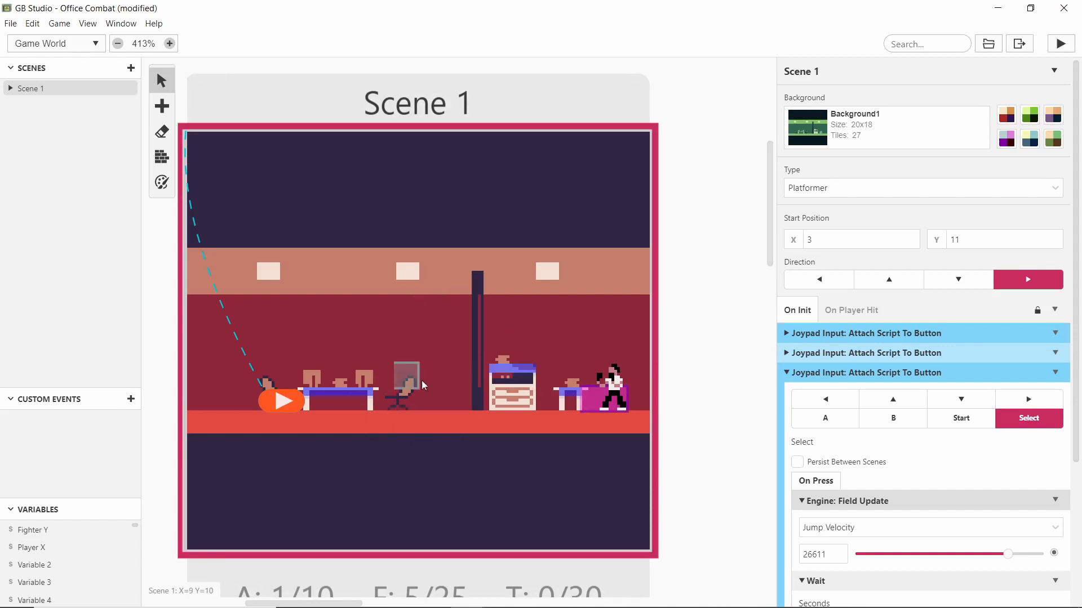
mouse_move(598, 401)
mouse_down()
mouse_move(341, 406)
mouse_move(642, 404)
mouse_move(588, 406)
mouse_up()
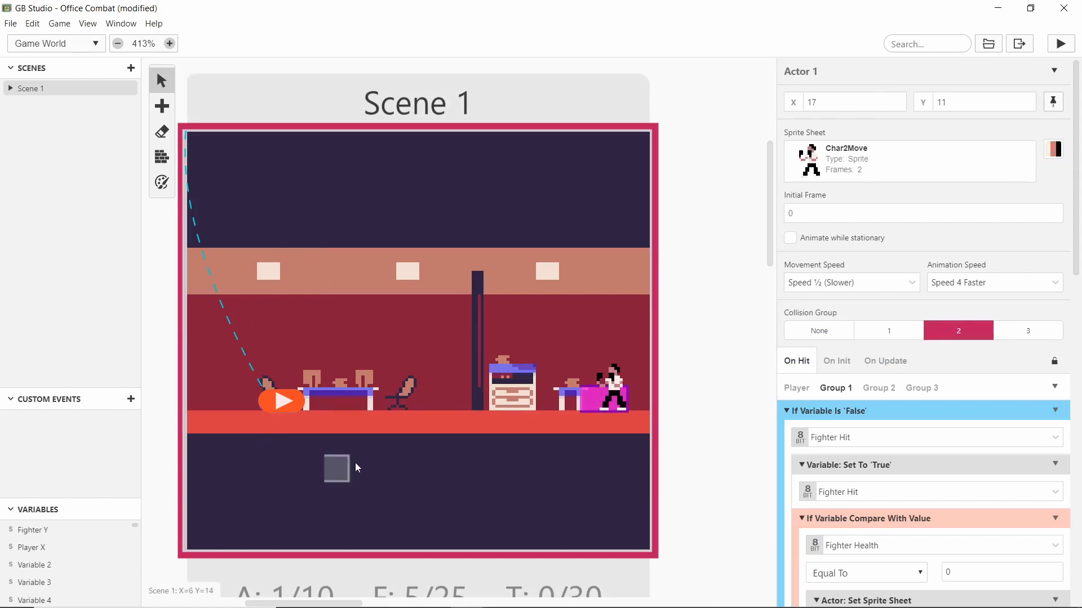
click(361, 417)
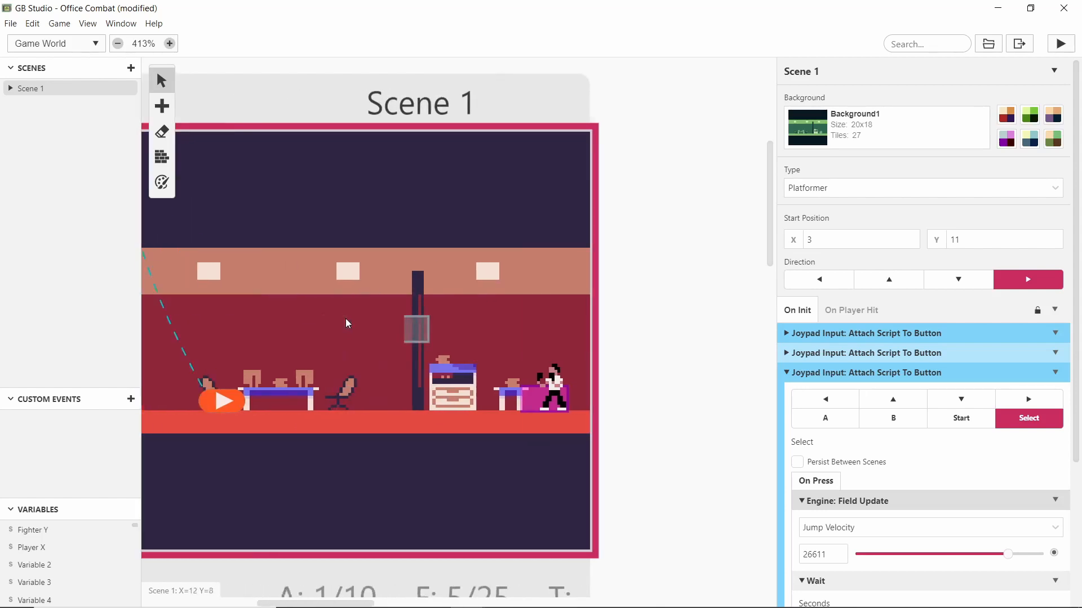
click(605, 363)
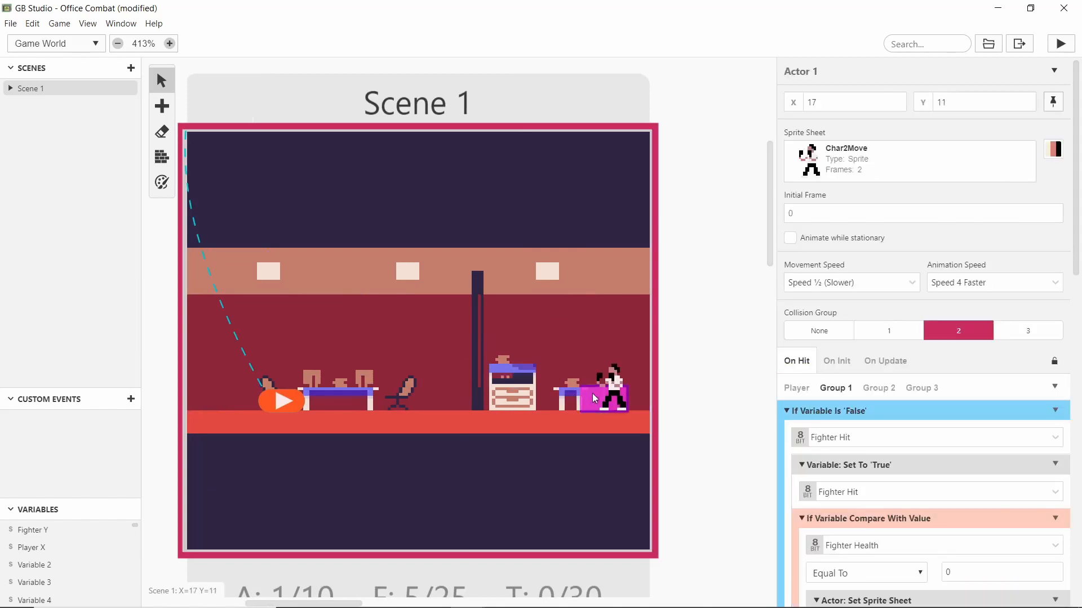
scroll(856, 199, down, 1)
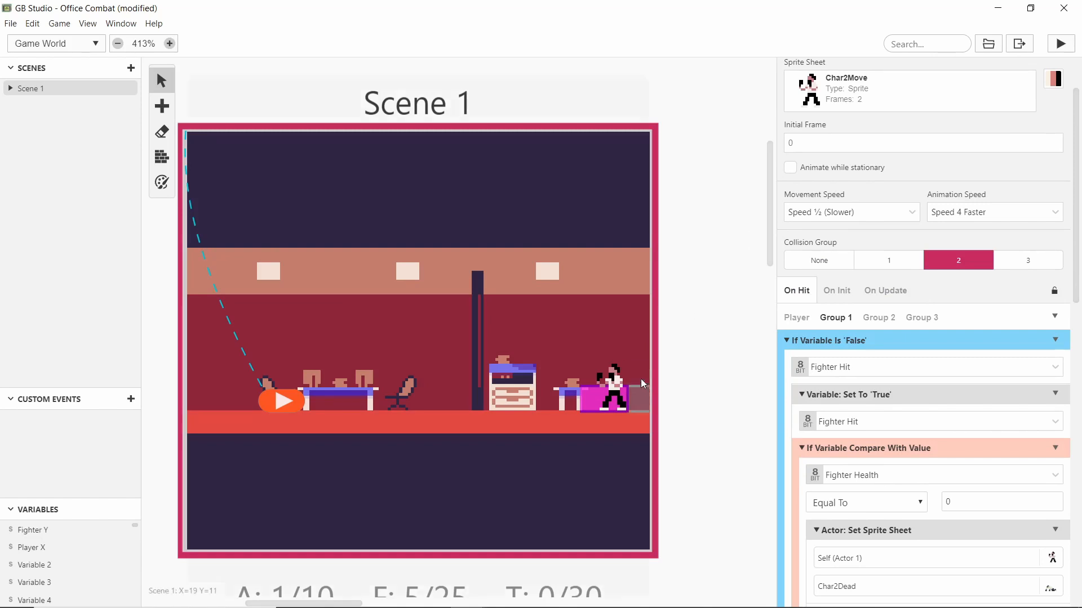
mouse_move(592, 398)
mouse_down()
mouse_move(560, 363)
mouse_move(514, 355)
mouse_move(576, 400)
mouse_move(478, 372)
mouse_move(603, 402)
mouse_up()
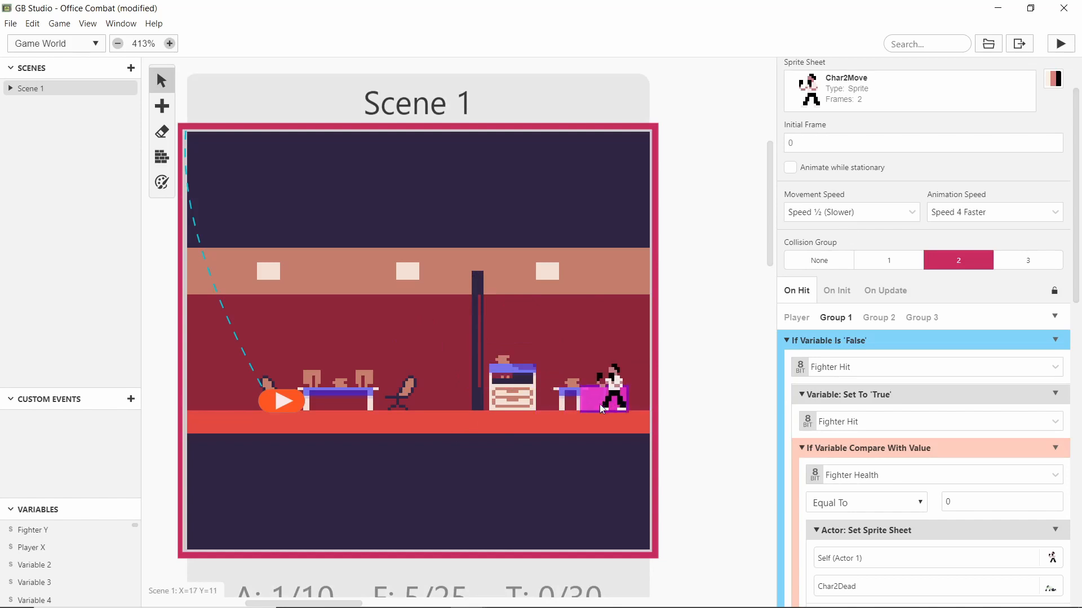
Review the Select button script in Scene 1's On Init events and return to the project's general settings
click(588, 351)
scroll(950, 329, down, 3)
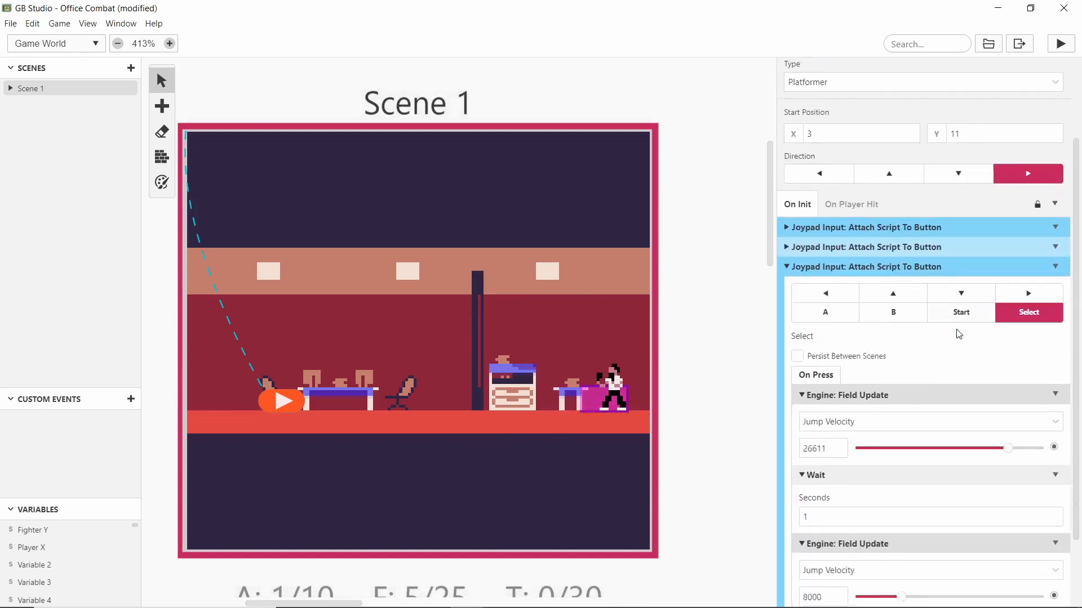
scroll(383, 314, right, 1)
scroll(374, 315, left, 1)
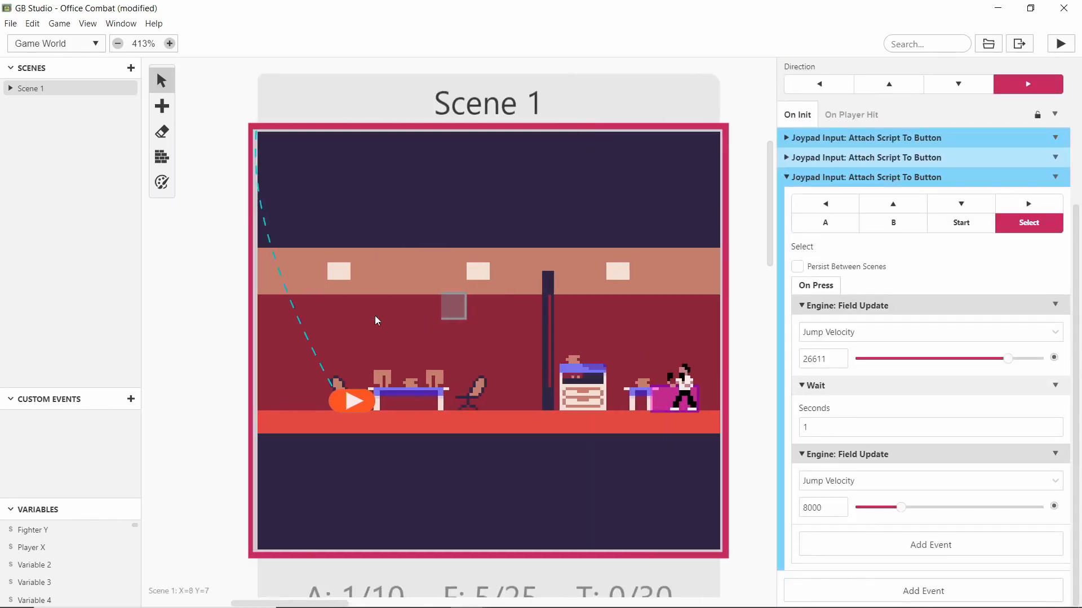
scroll(375, 315, right, 1)
click(679, 340)
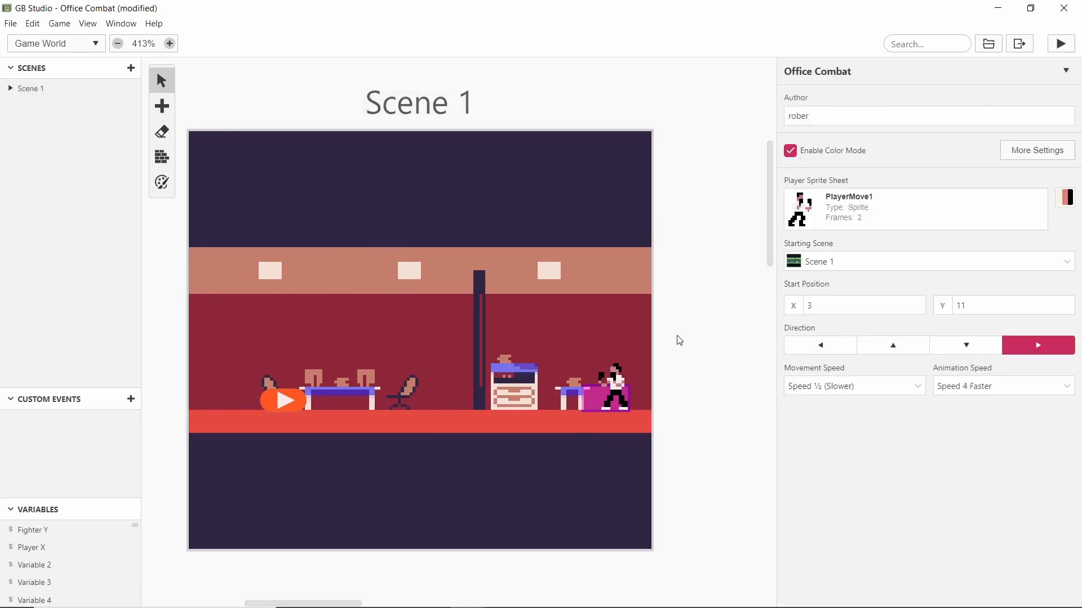